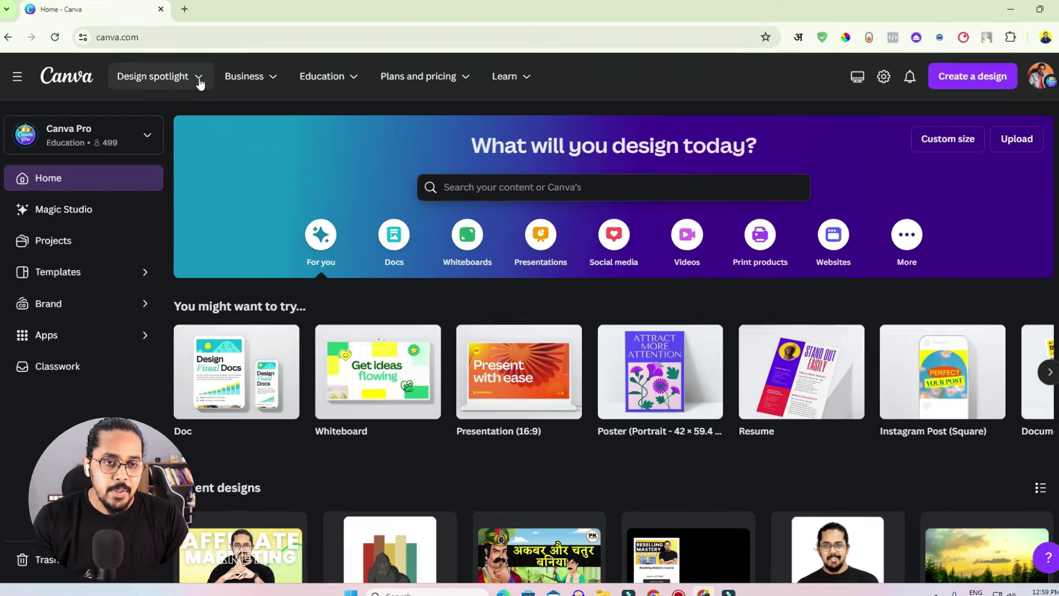
Open the T-Shirts print page from the design spotlight and create a new blank T-shirt design.
mouse_move(200, 85)
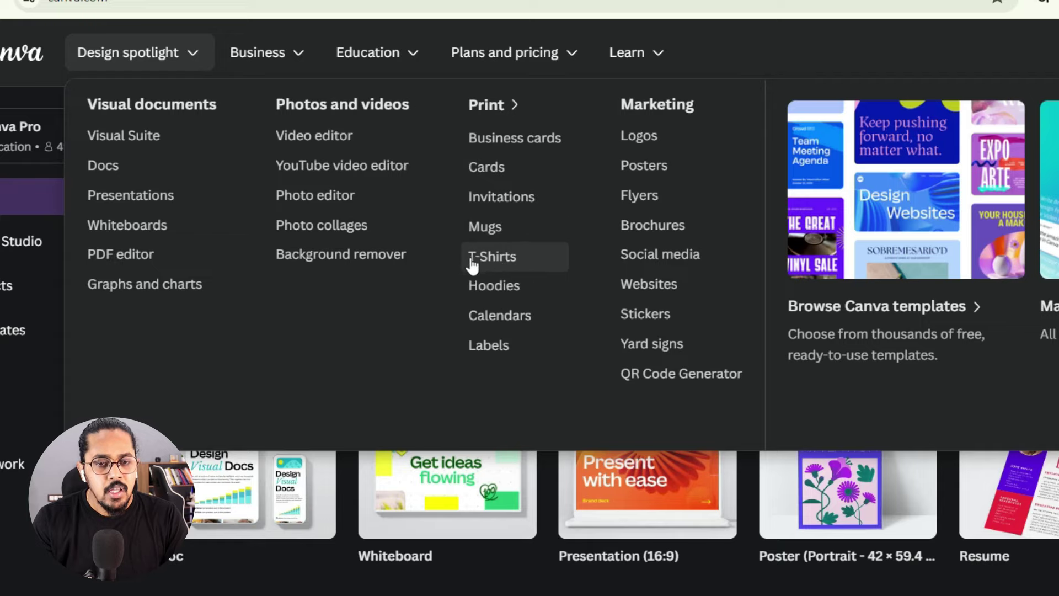
left_click(519, 260)
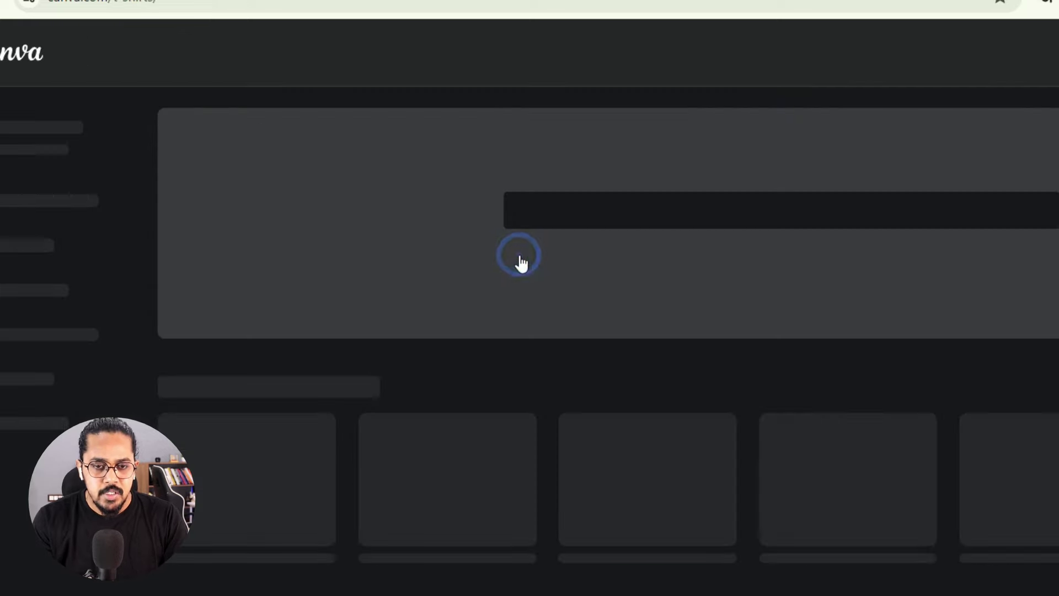
scroll(516, 257, "down", 5)
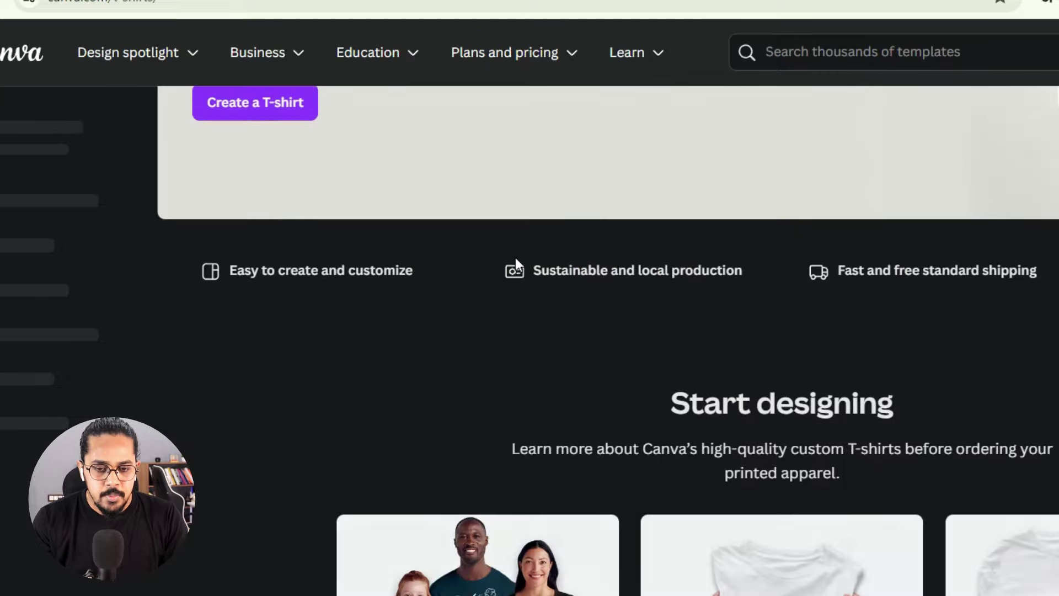
scroll(486, 258, "down", 2)
scroll(386, 221, "up", 2)
scroll(246, 157, "up", 3)
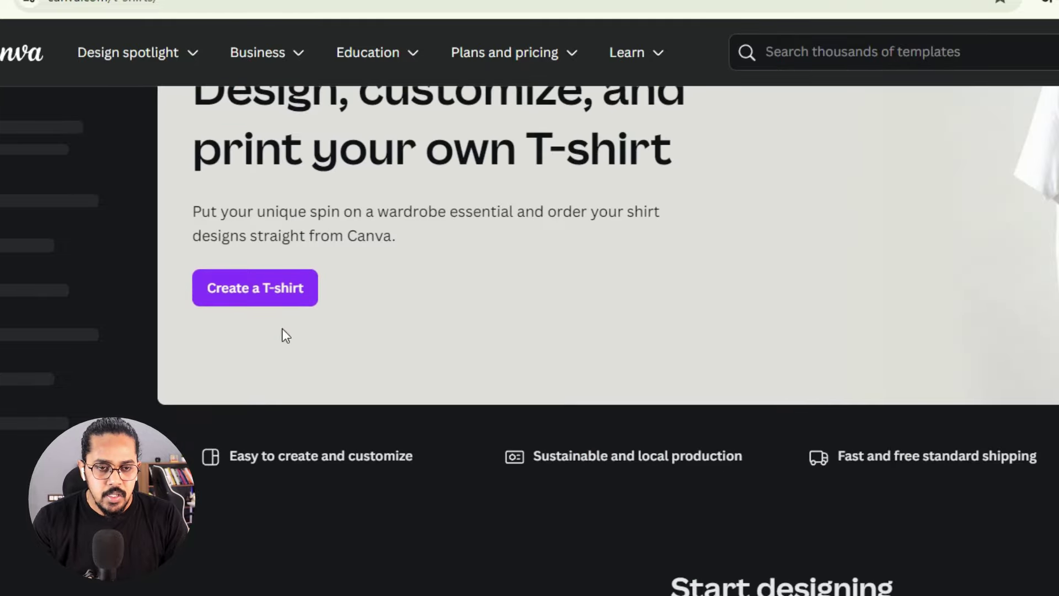
left_click(267, 299)
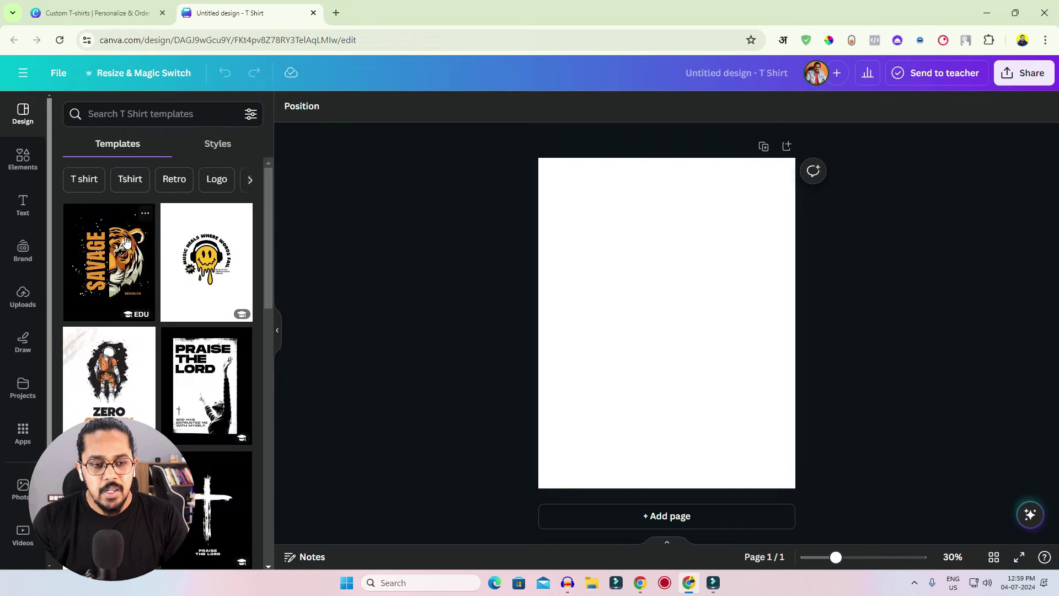
Apply the Black Illustrative Savage T-Shirt template with the tiger and remove its black background.
left_click(116, 269)
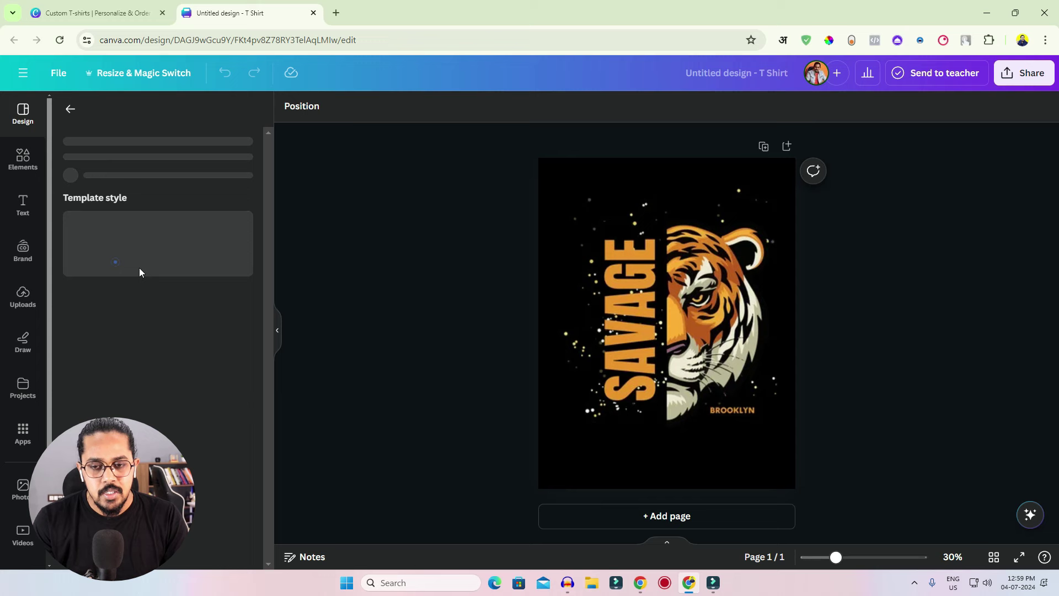
left_click(561, 470)
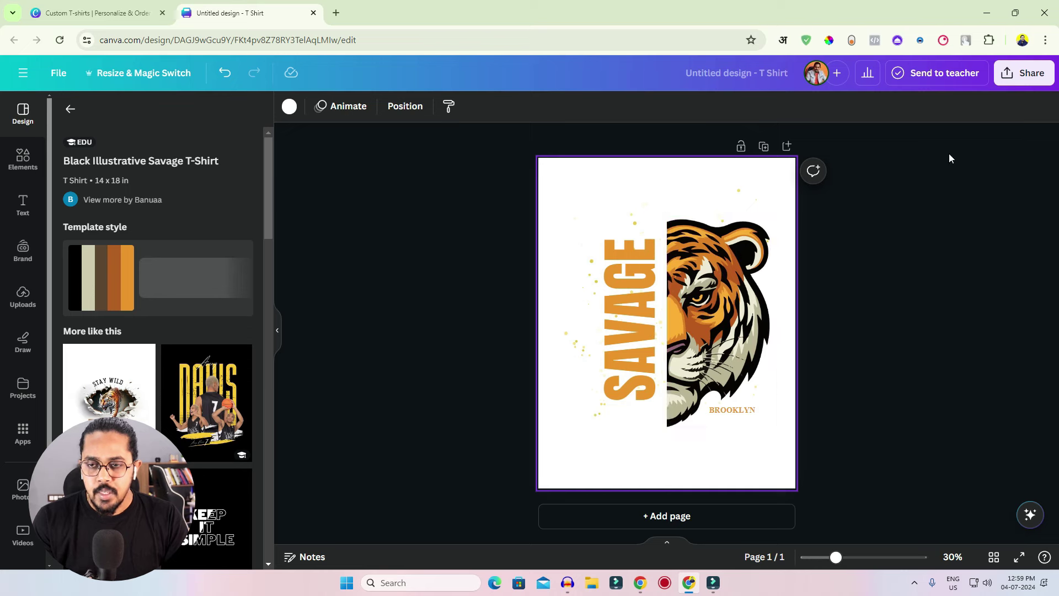
left_click(1025, 75)
left_click(905, 398)
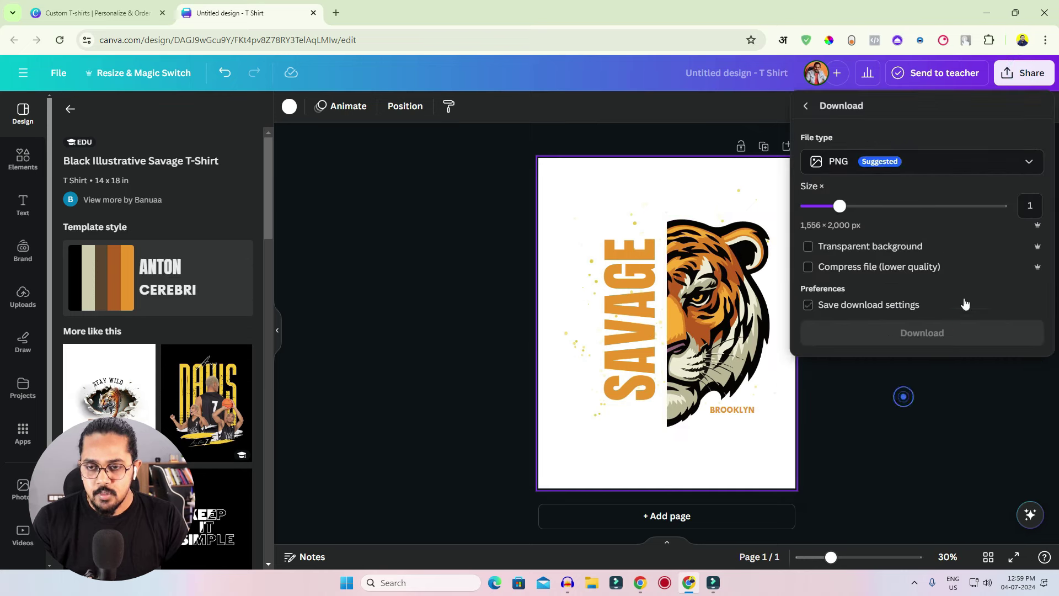
left_click(825, 252)
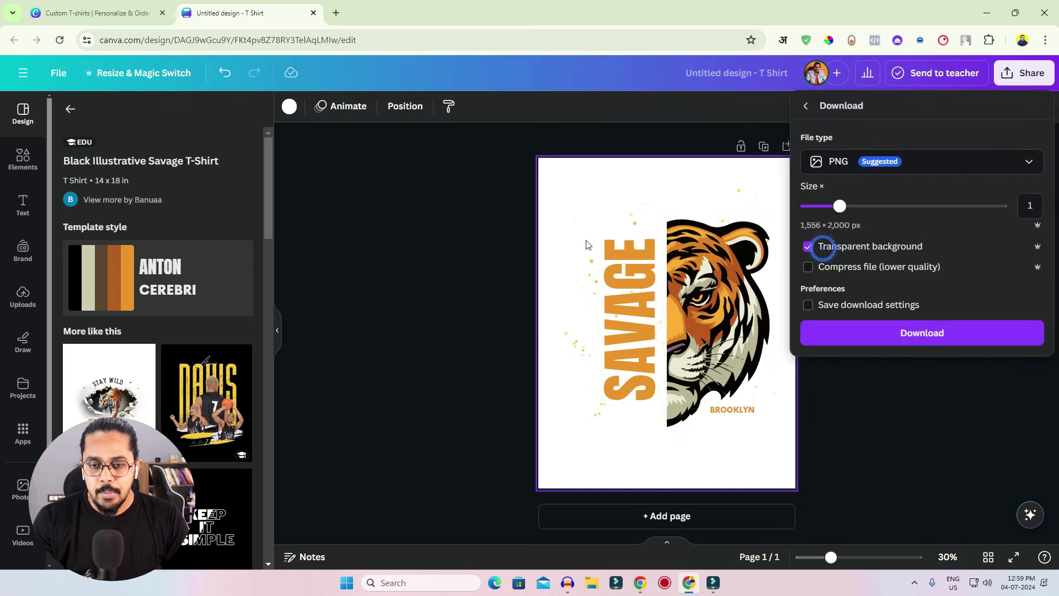
left_click(448, 266)
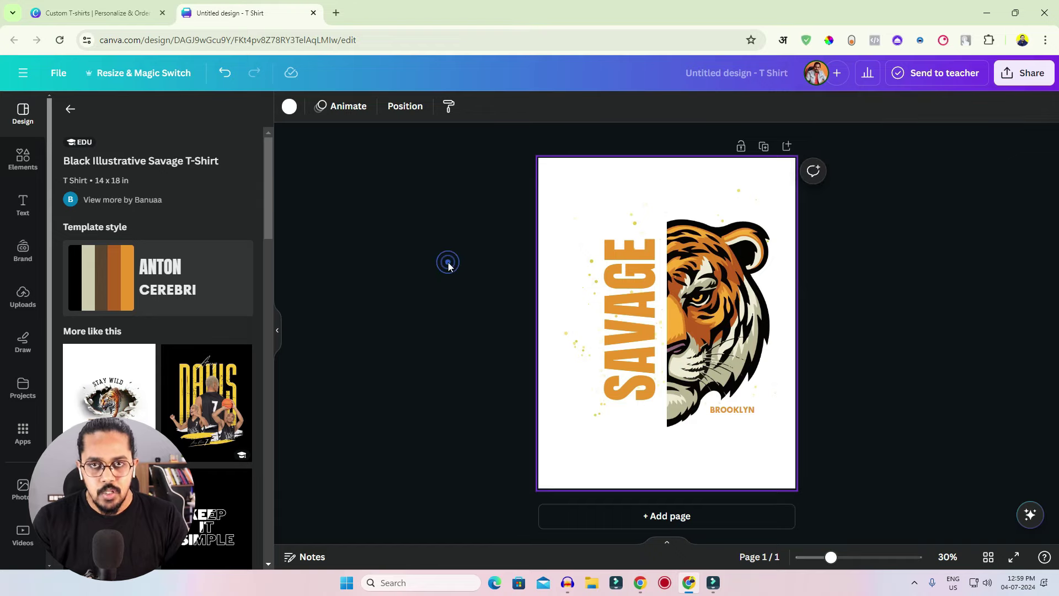
Search the T-shirt templates for shoes and apply the Orange Retro Sneakers T-Shirt template.
scroll(204, 289, "down", 5)
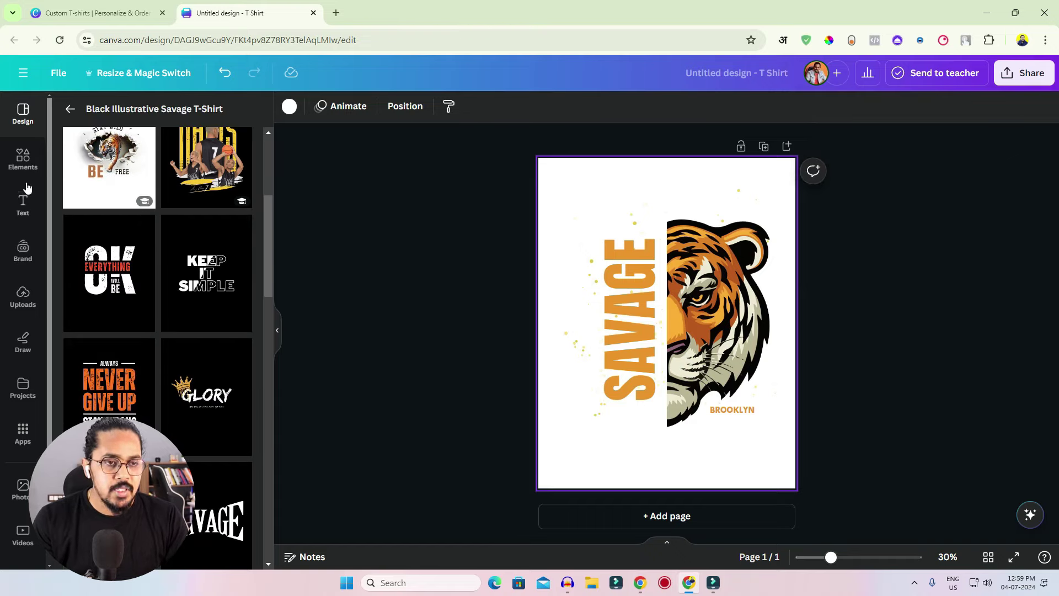
scroll(60, 169, "up", 5)
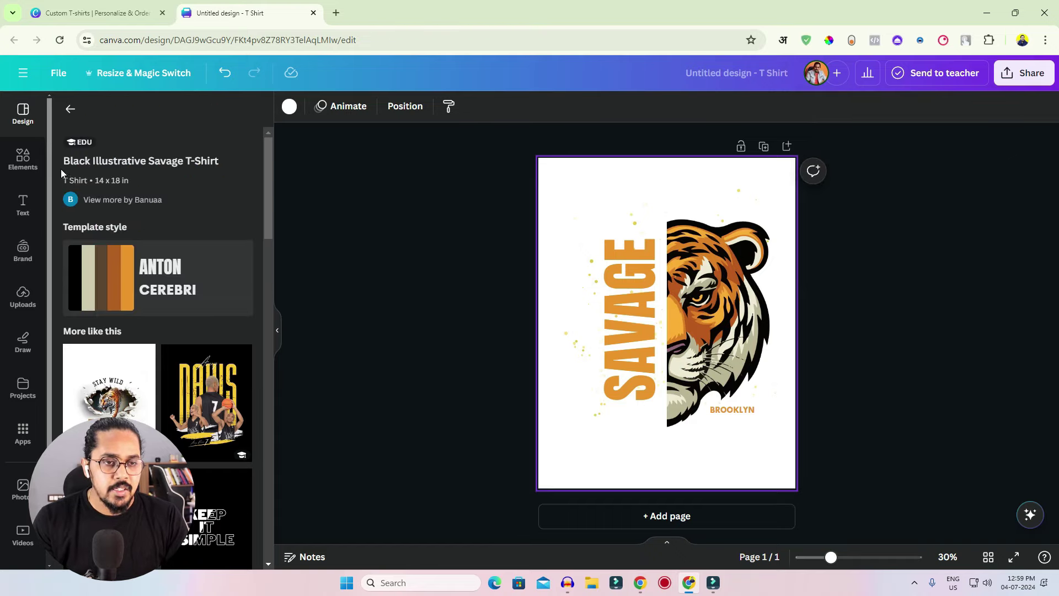
left_click(69, 114)
left_click(143, 114)
type("sh")
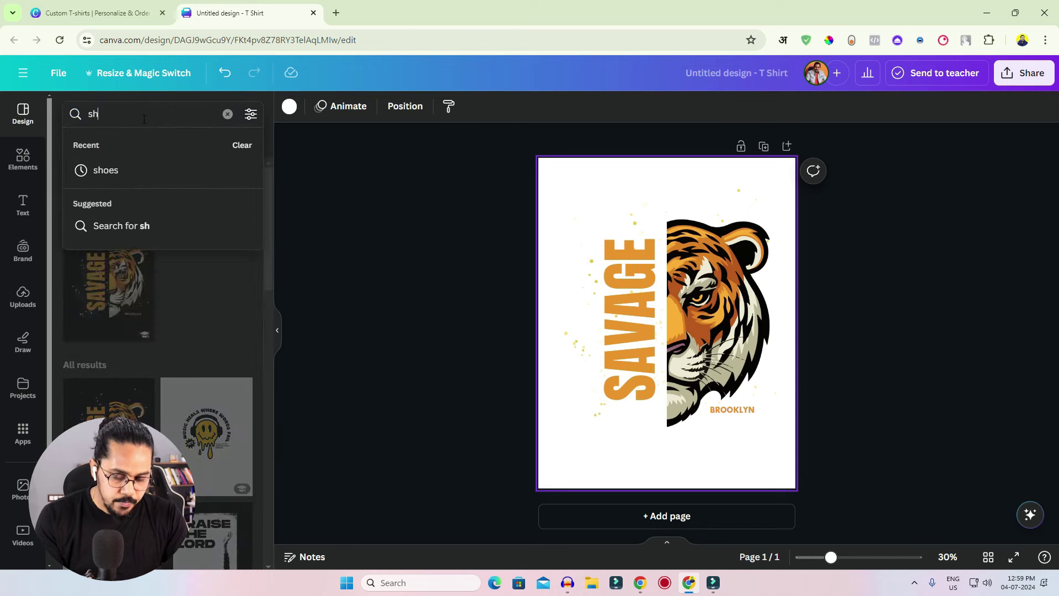
type("oes")
key("Return")
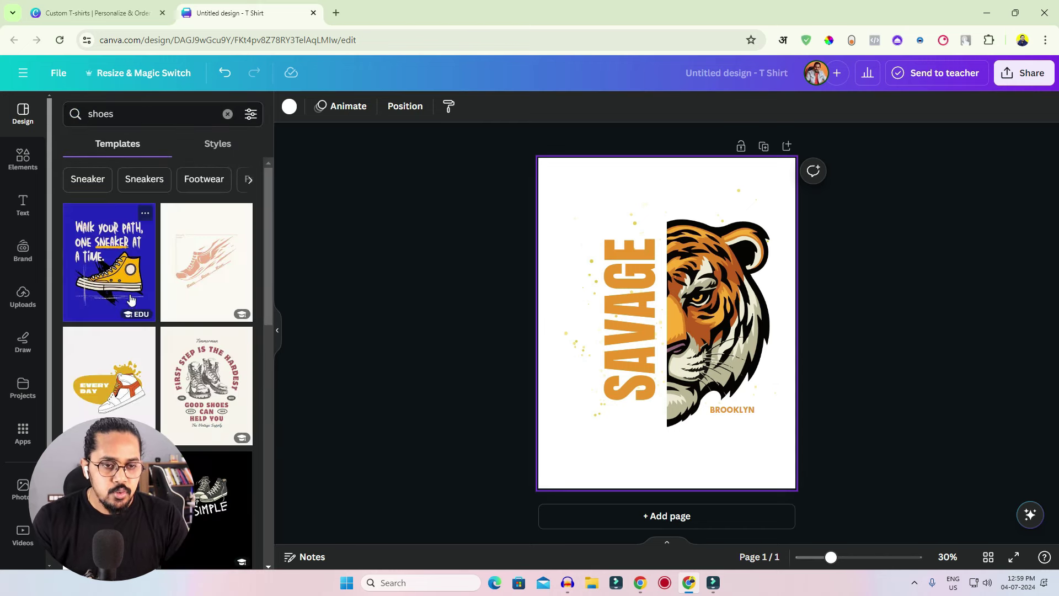
scroll(160, 309, "down", 1)
left_click(131, 324)
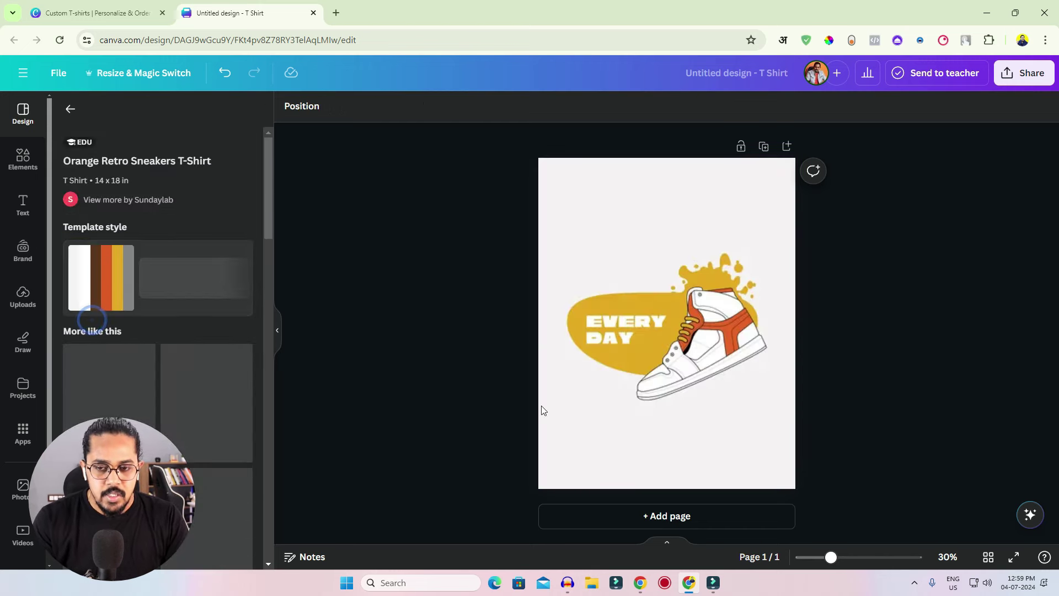
Try removing the sneaker template's light grey background and undo the removal.
left_click(600, 441)
key("Delete")
key("ctrl+z")
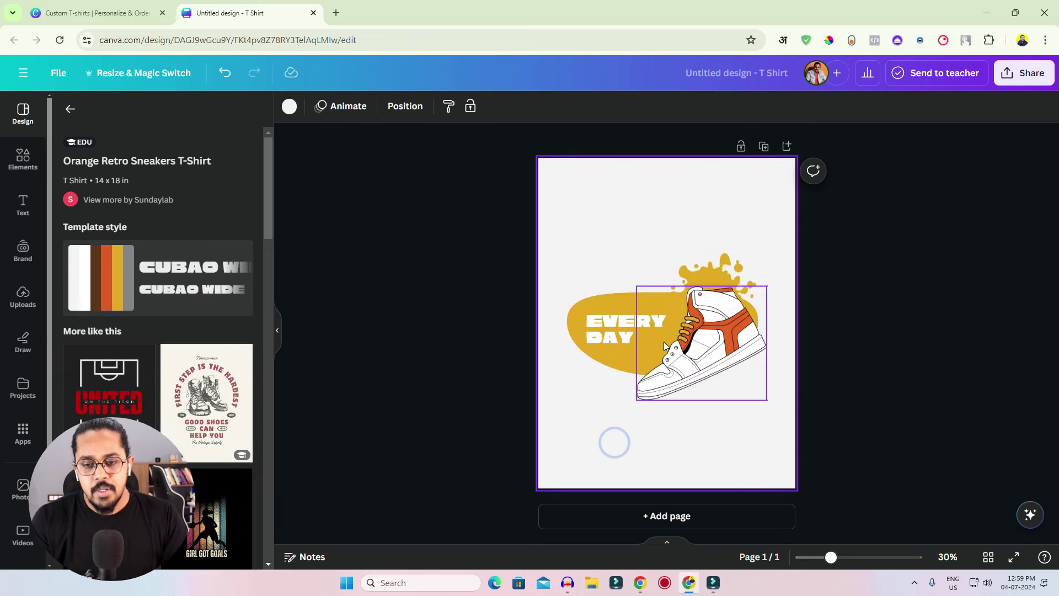
Try recolouring the yellow blob behind the EVERY DAY text black and light blue, and undo both colour changes.
left_click(578, 348)
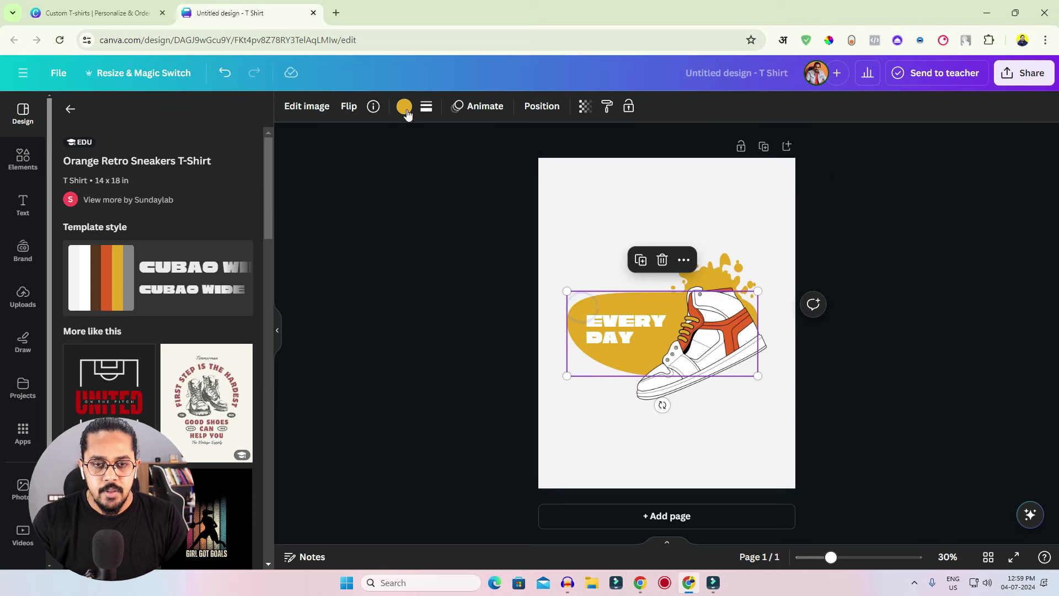
left_click(404, 107)
left_click(101, 185)
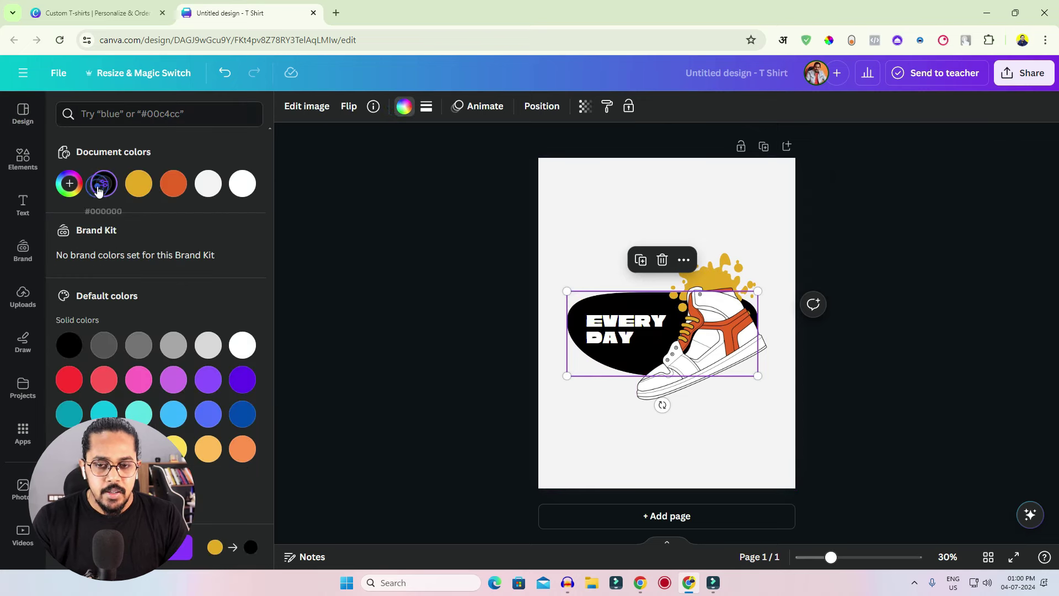
left_click(182, 414)
key("Escape")
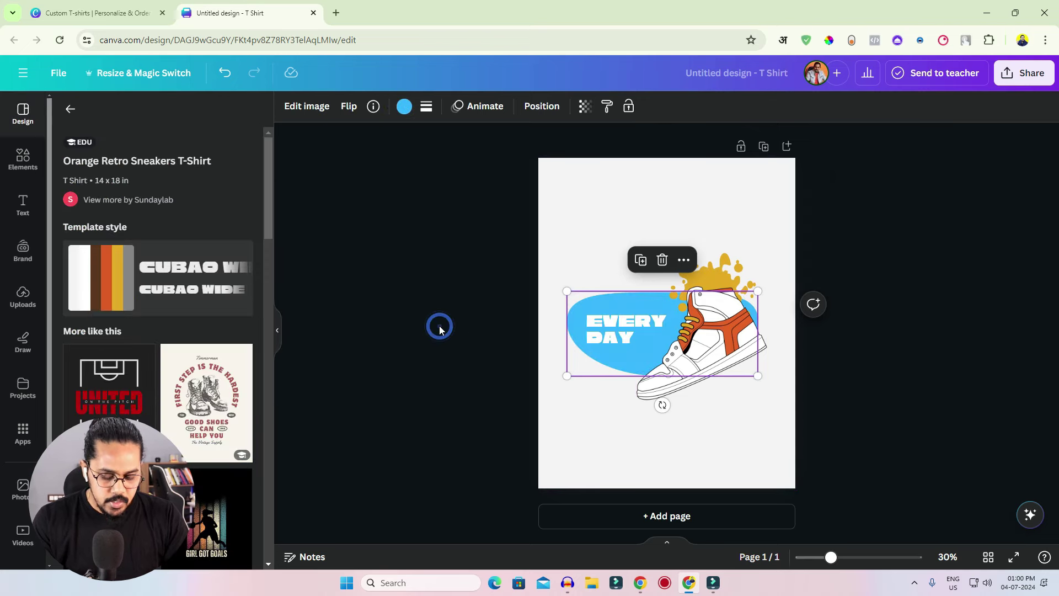
key("ctrl+z")
key("ctrl+z")
Search the elements for shoes and add the blue-and-white high-top sneaker graphic to the design.
left_click(16, 166)
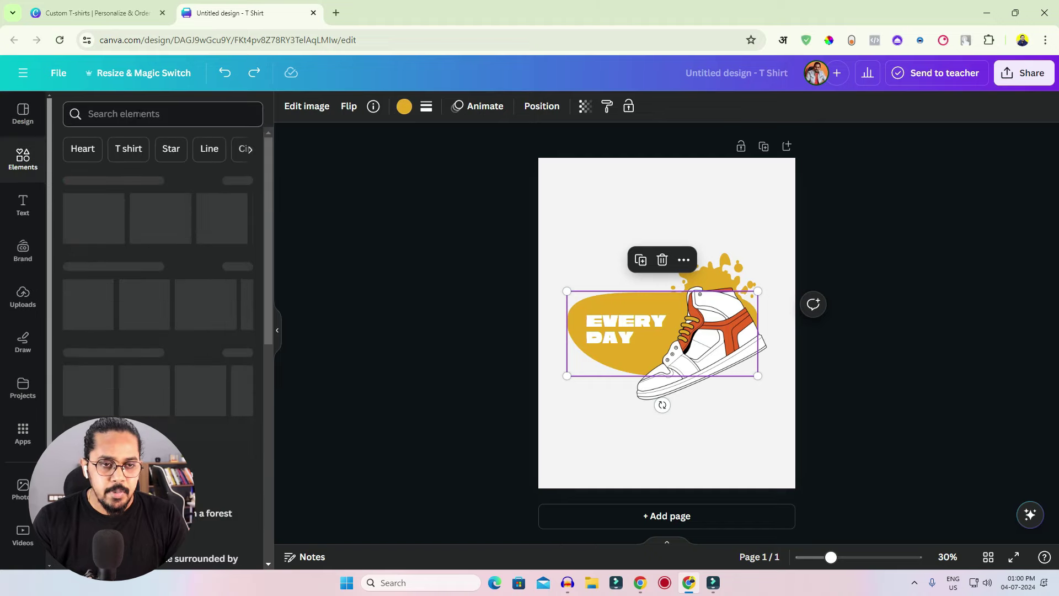
left_click(142, 115)
type("shoes")
key("Return")
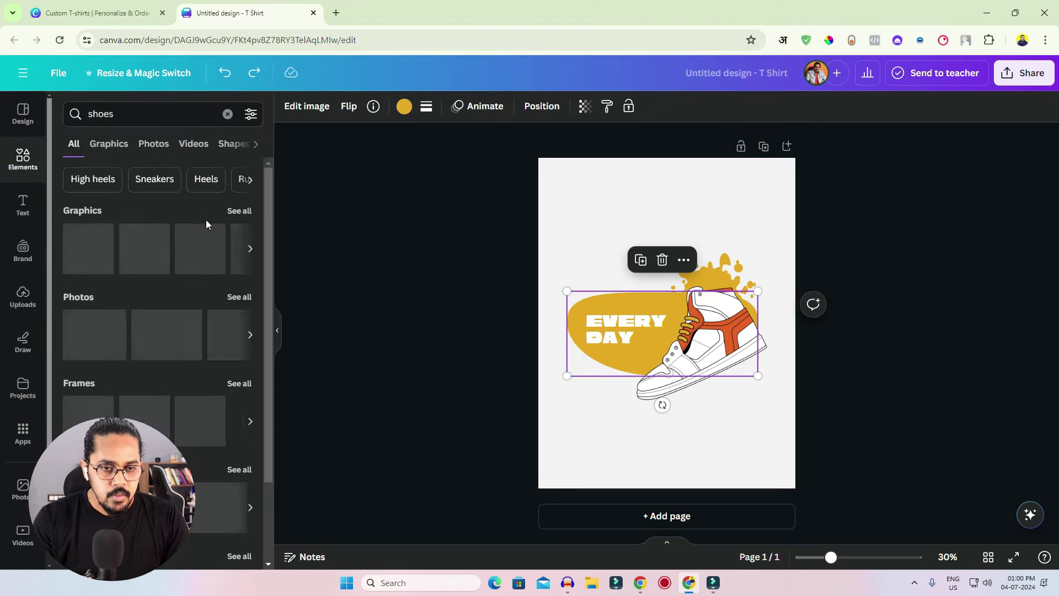
left_click(89, 248)
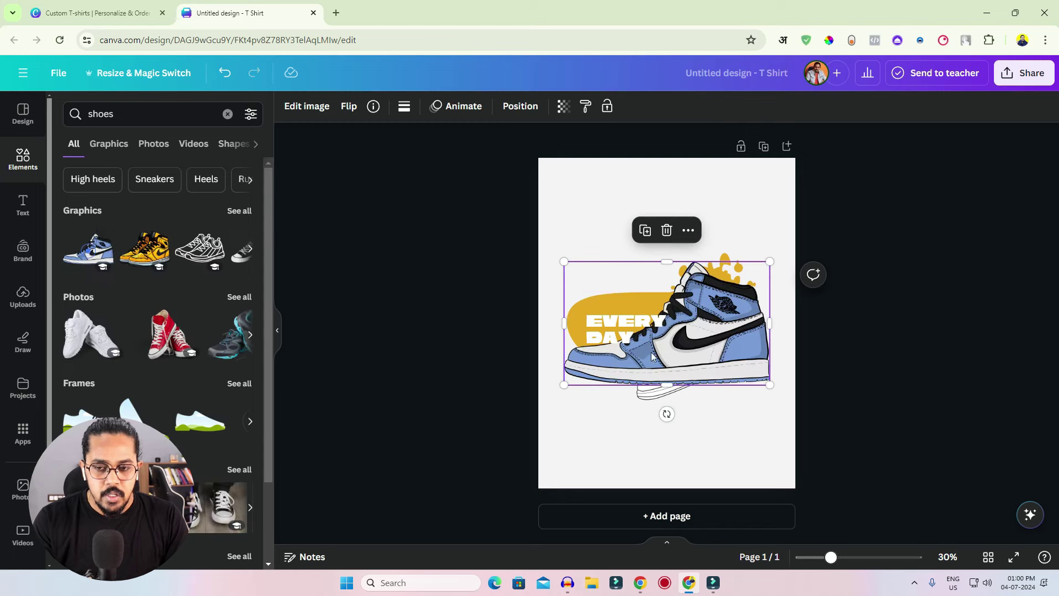
Replace the original sneaker with the blue one, scaled down, tilted toe-down and placed over the yellow blob beside the text.
left_click_drag(703, 354, 690, 480)
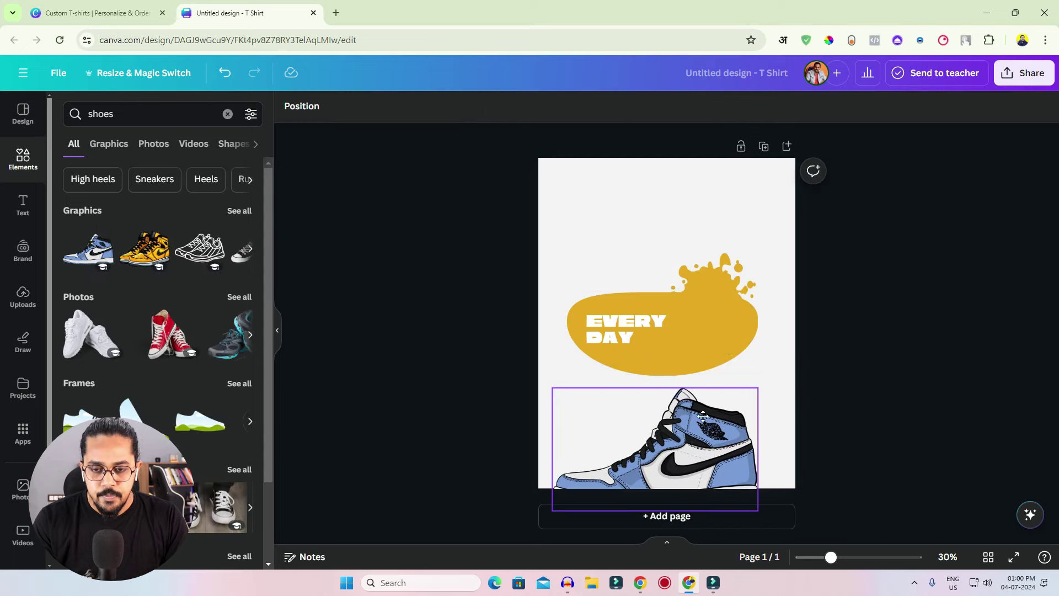
left_click_drag(576, 501, 586, 411)
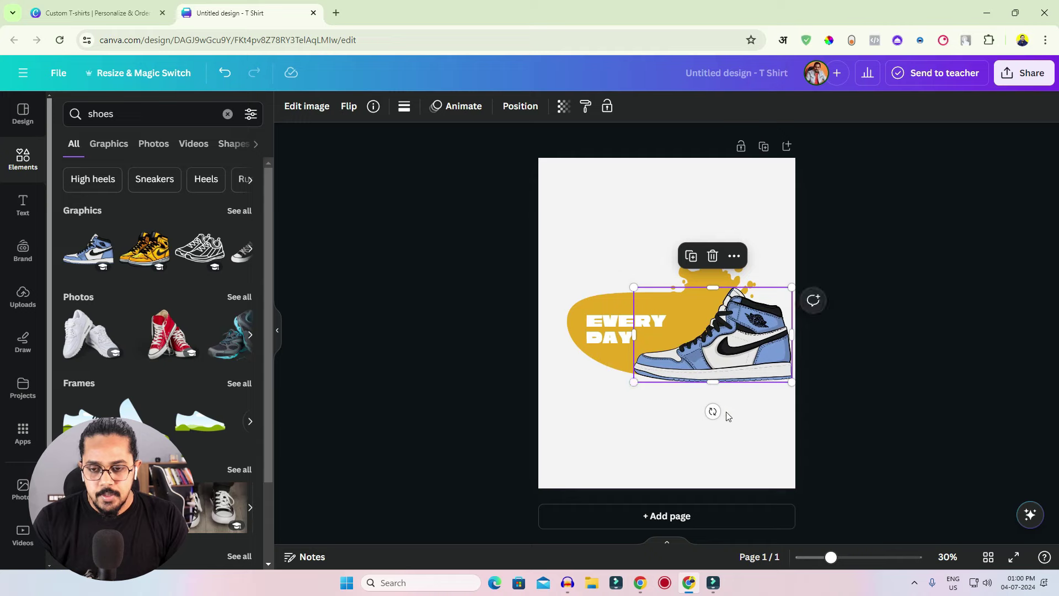
mouse_move(717, 414)
left_mouse_down()
mouse_move(728, 420)
mouse_move(707, 412)
left_mouse_up()
left_click_drag(712, 348, 691, 345)
left_click(899, 356)
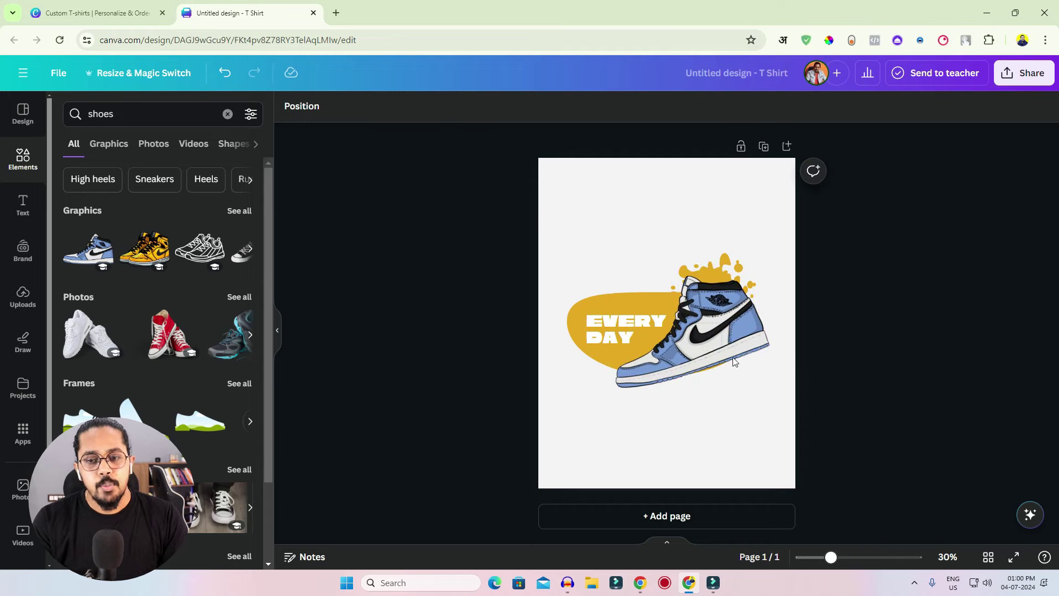
Remove the light grey page background behind the sneaker artwork.
left_click(607, 223)
left_click(607, 223)
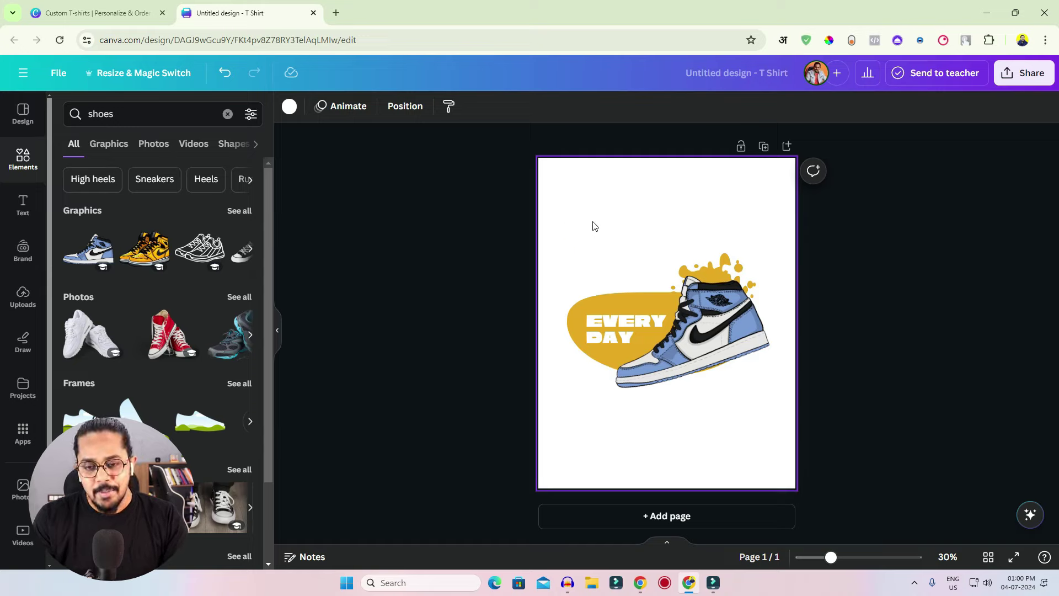
left_click(620, 203)
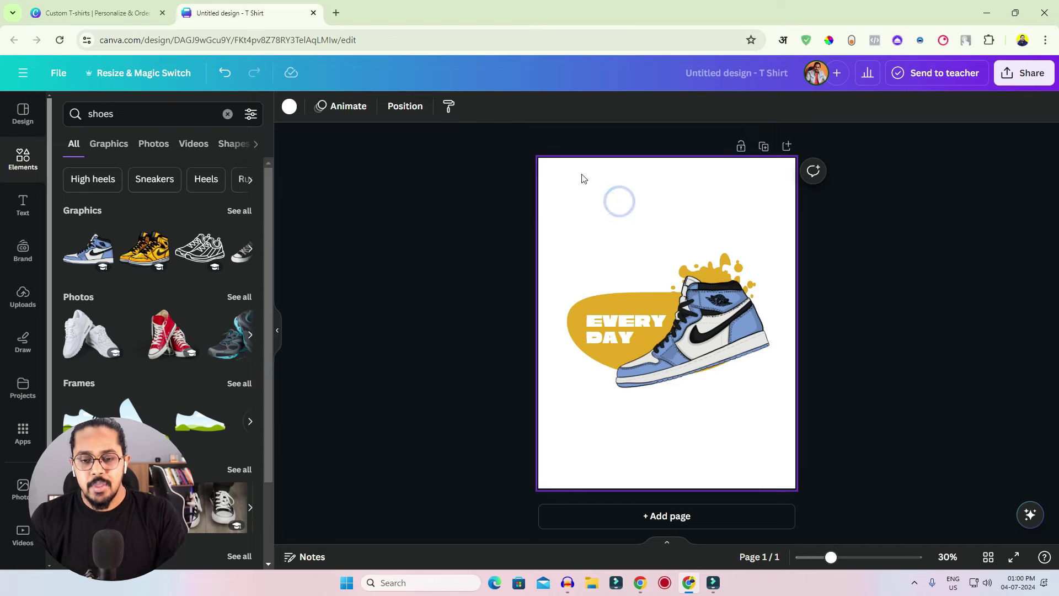
left_click(22, 113)
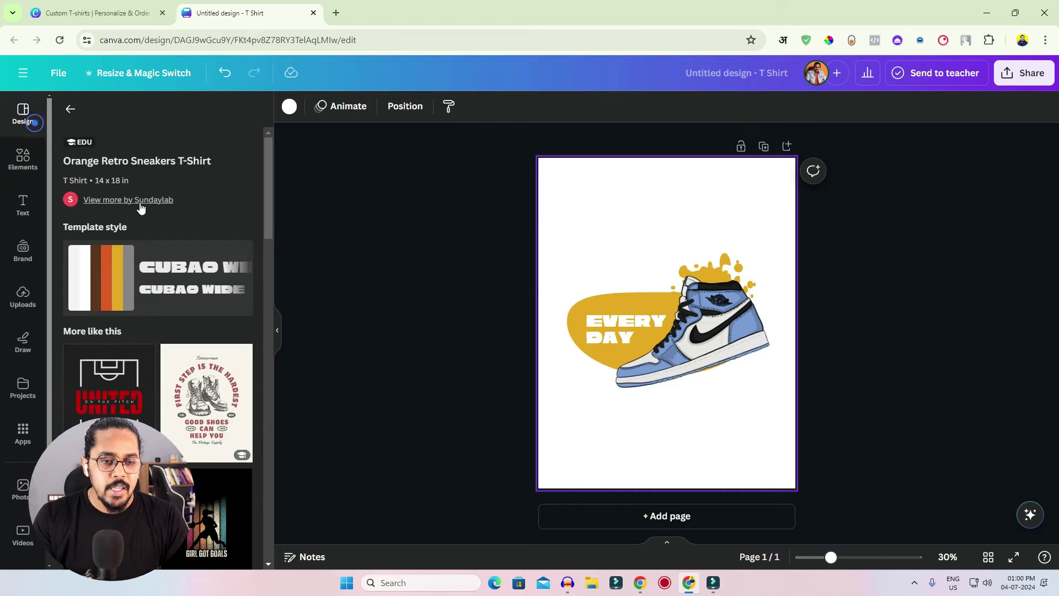
scroll(138, 232, "down", 10)
scroll(138, 235, "down", 3)
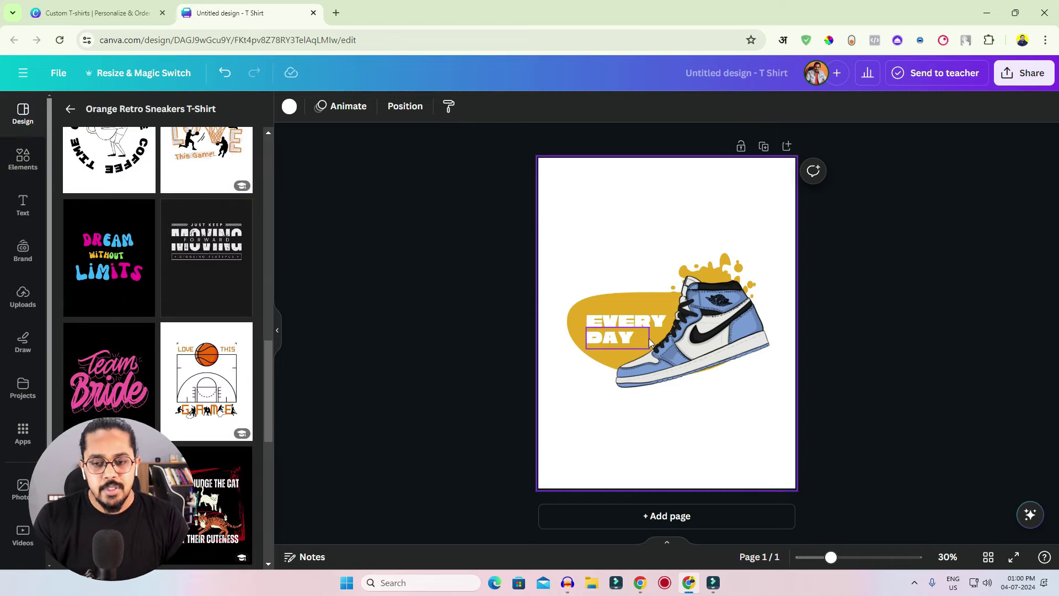
left_click(594, 234)
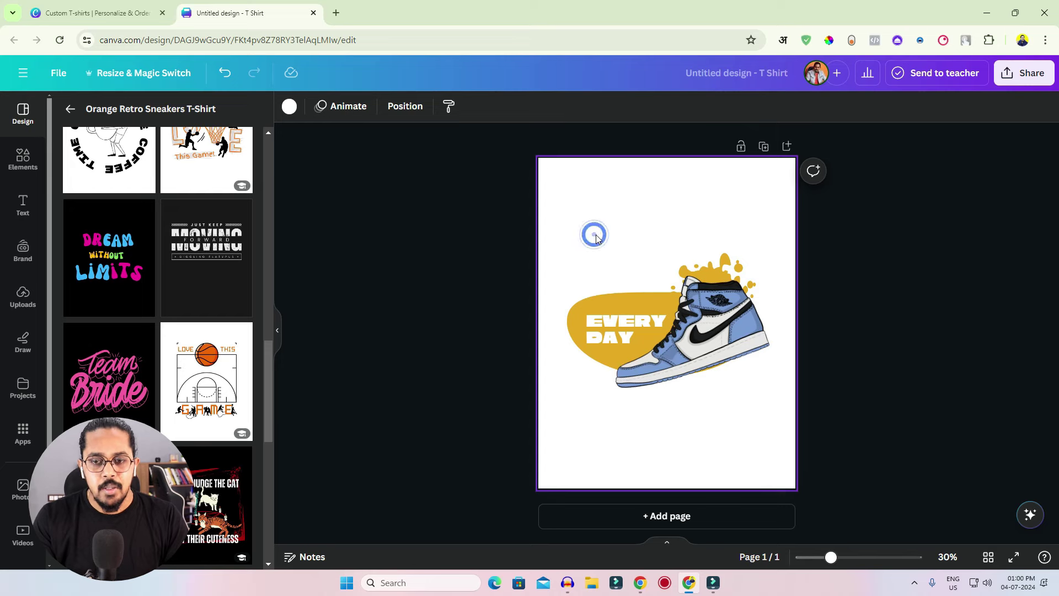
Download the design as a PNG with a transparent background and save it in the Downloads folder.
left_click(1020, 72)
left_click(861, 395)
left_click(823, 248)
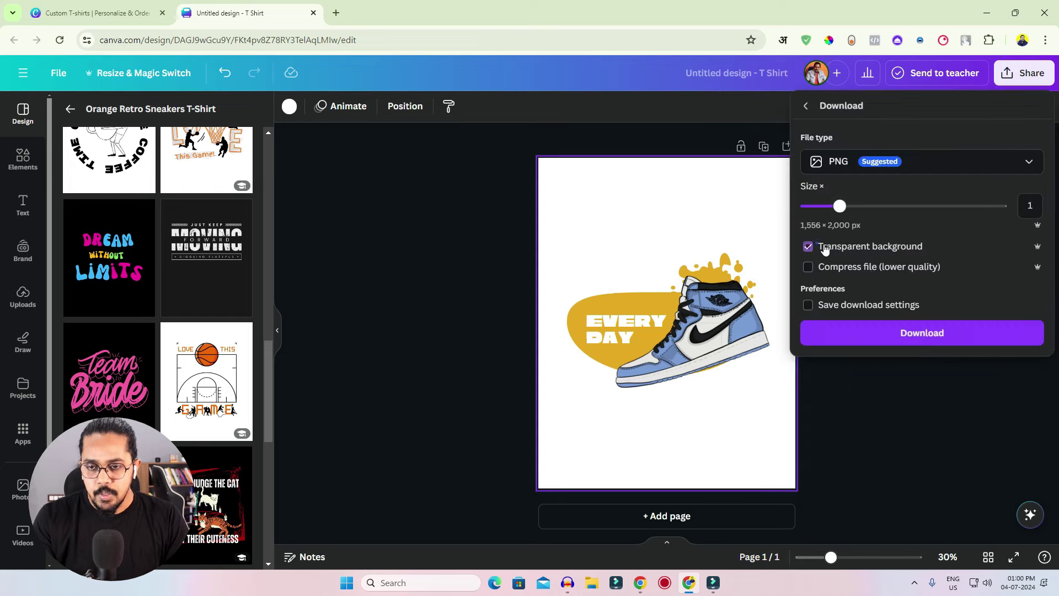
left_click(932, 334)
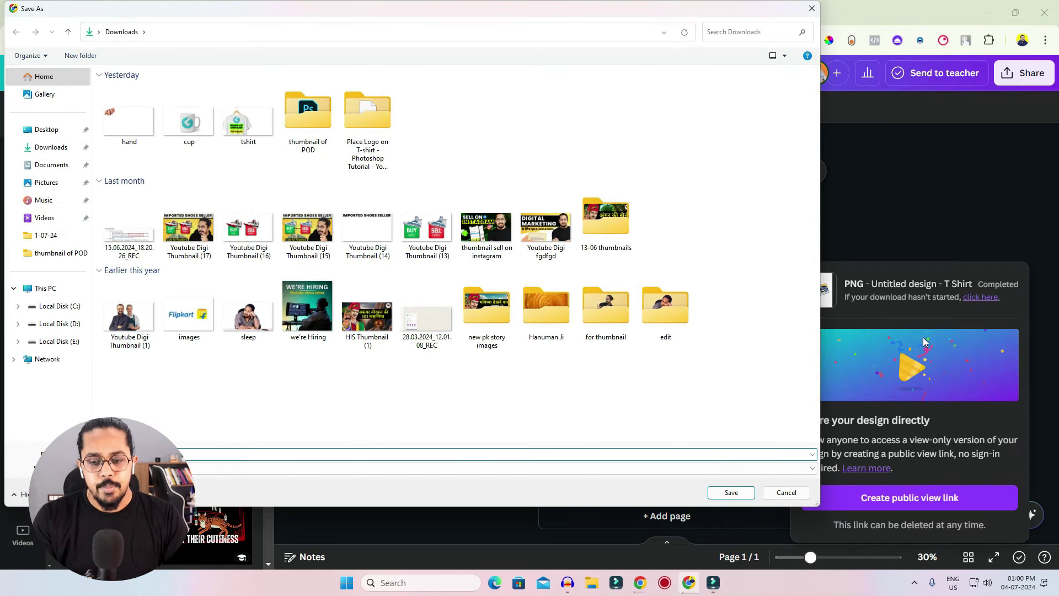
left_click(737, 491)
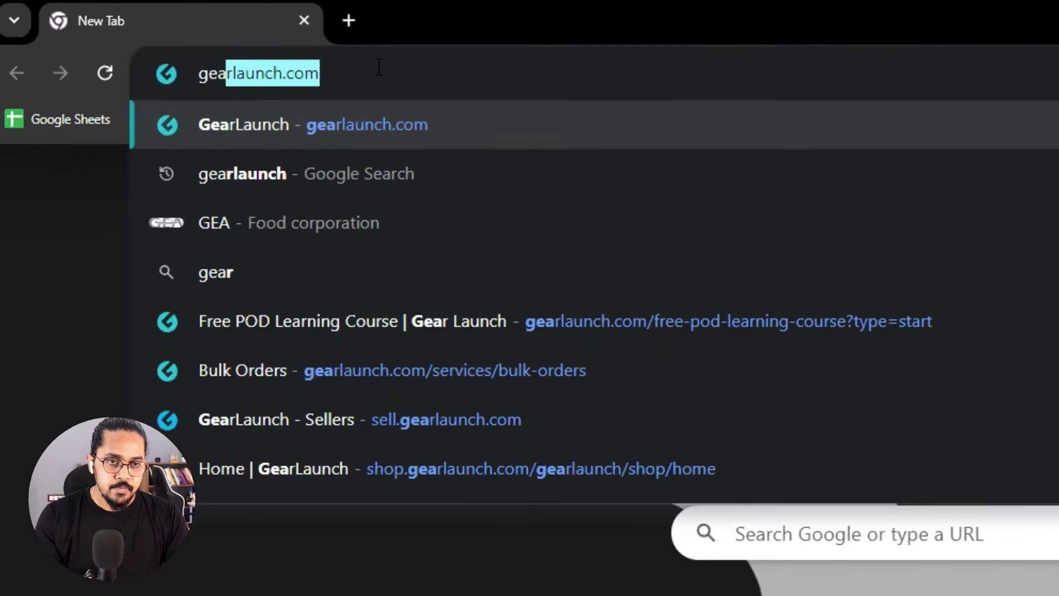
Go to gearlaunch.com in the browser and open its list of product categories.
key("Return")
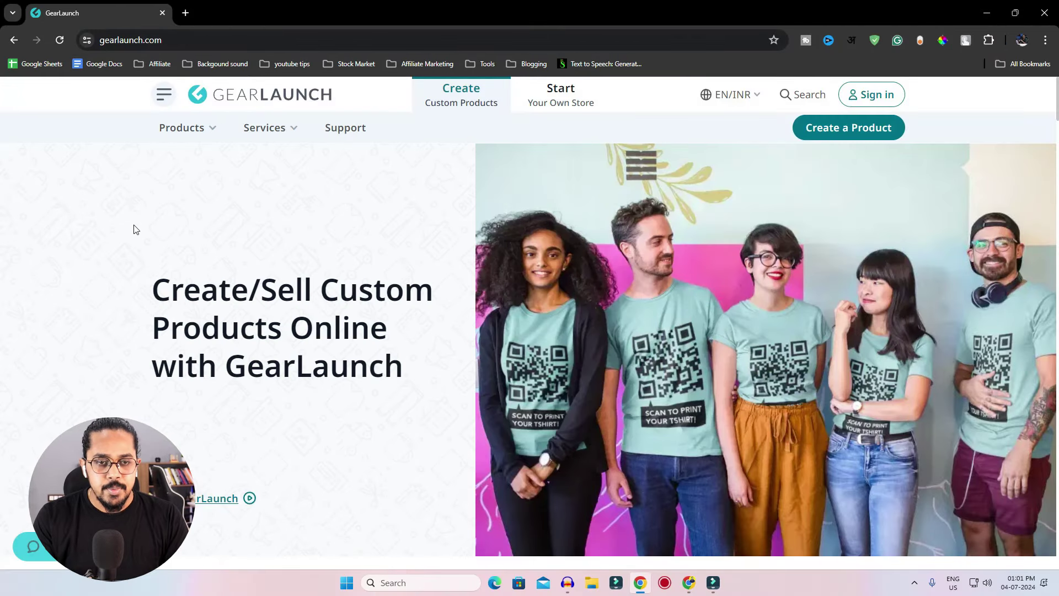
left_click(211, 134)
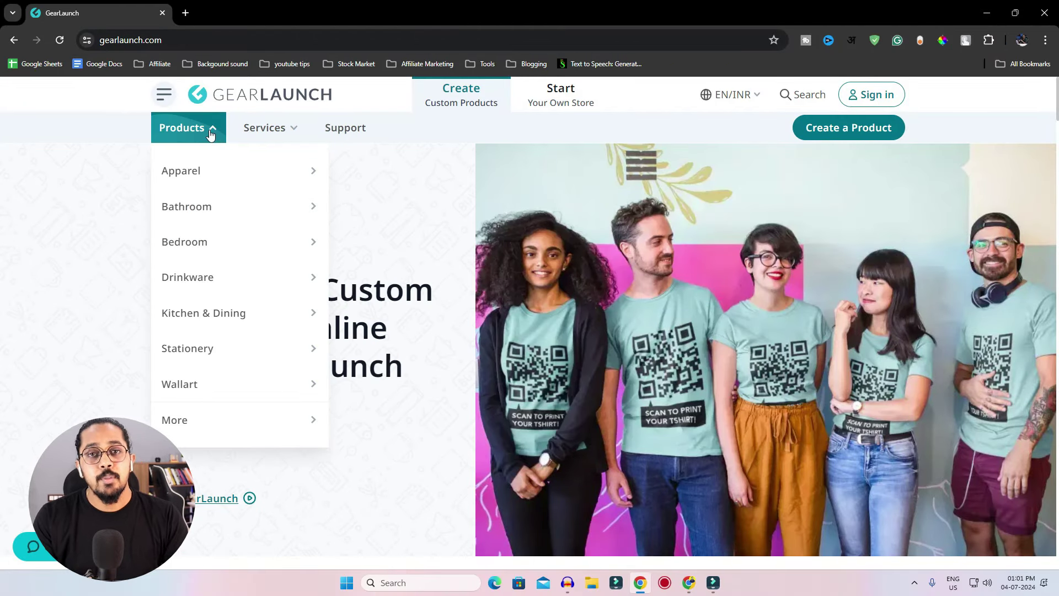
Browse the items and best sellers in the Apparel, Bathroom and Bedroom product categories.
mouse_move(211, 174)
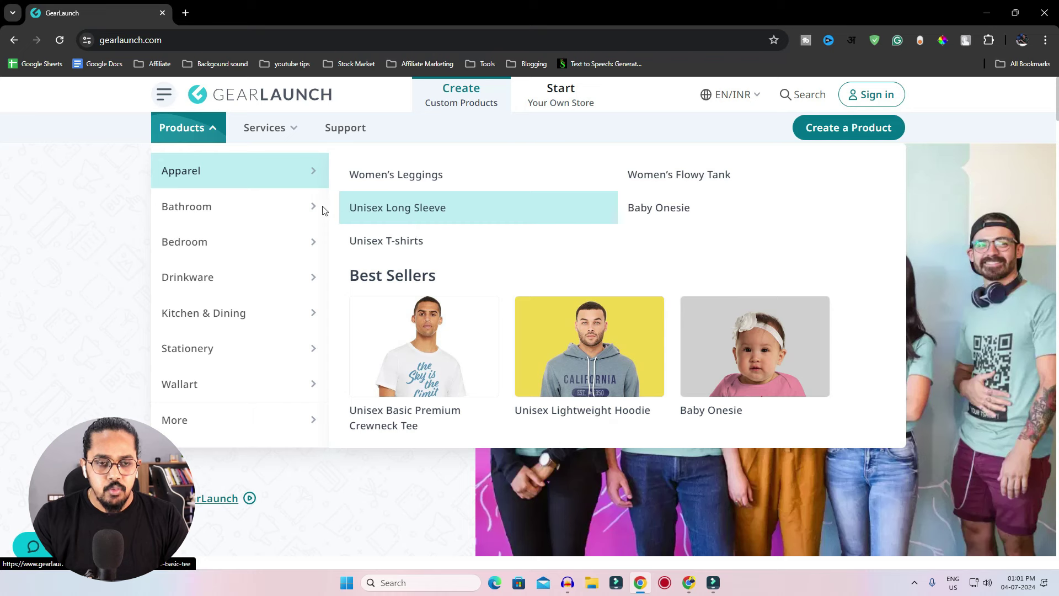
mouse_move(246, 208)
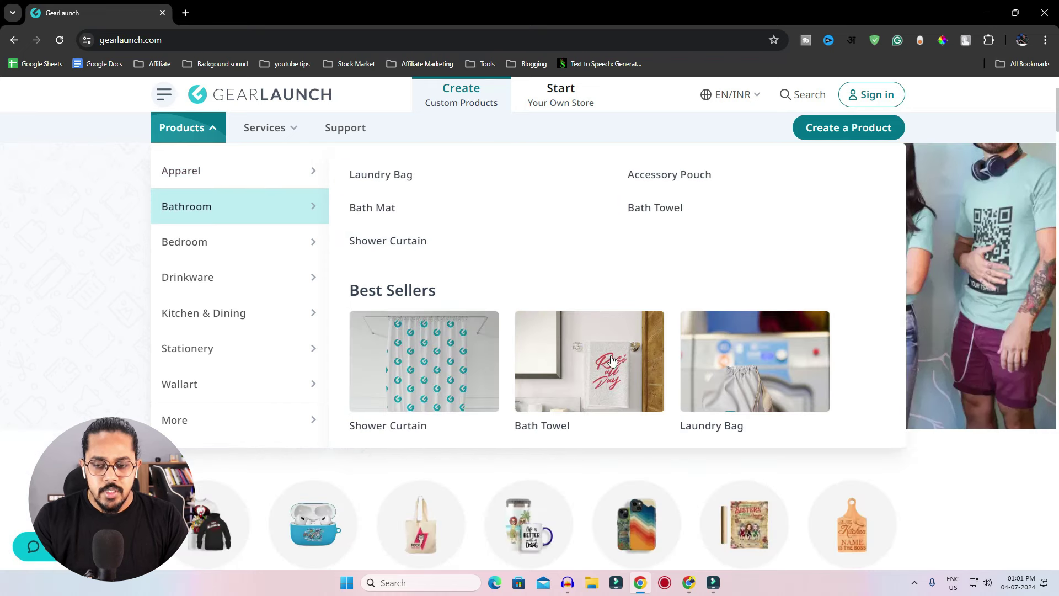
scroll(607, 358, "up", 2)
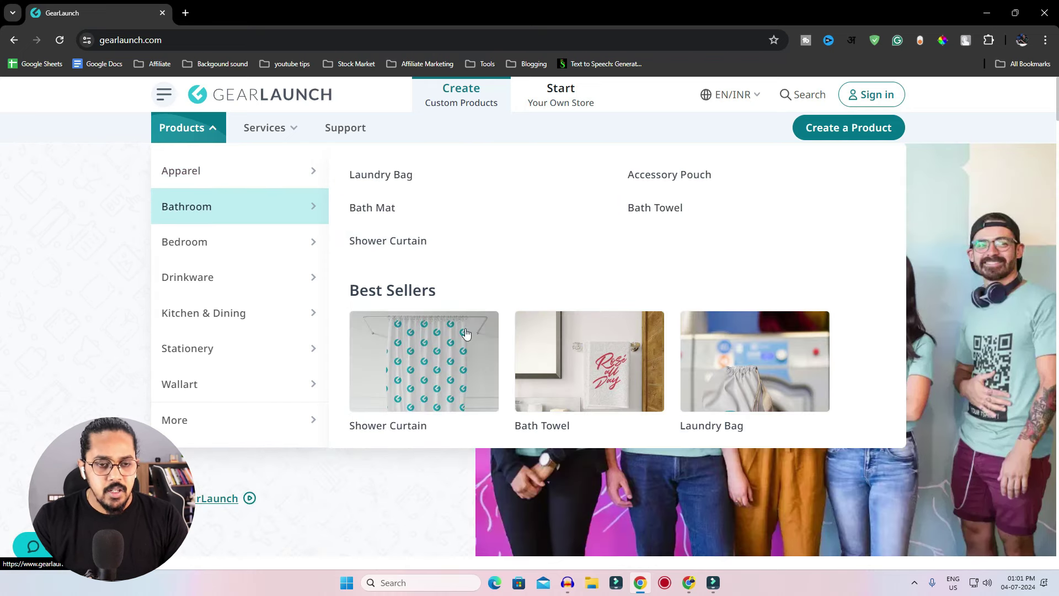
mouse_move(229, 246)
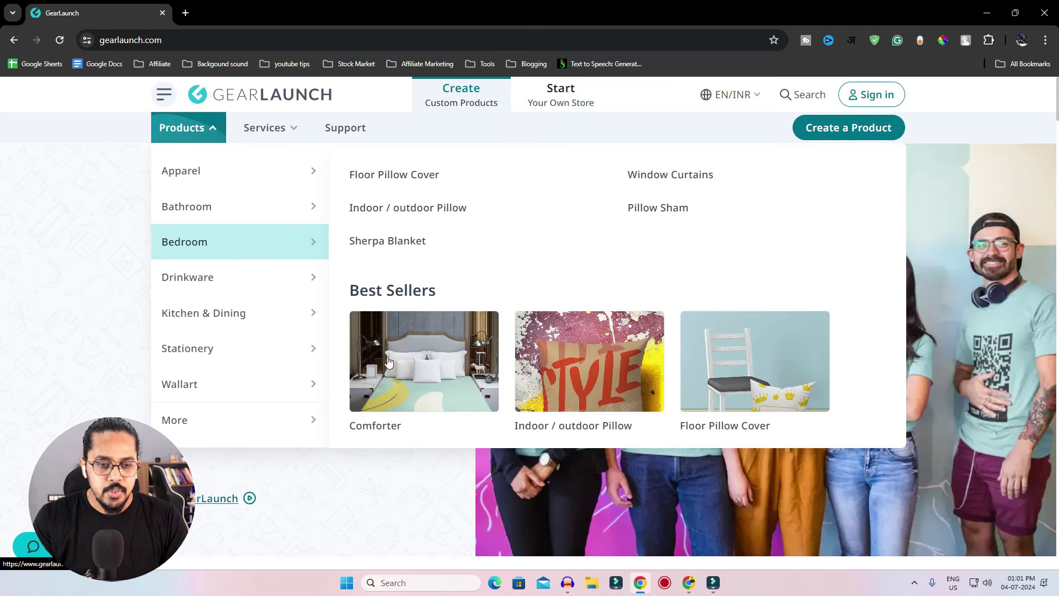
mouse_move(262, 314)
mouse_move(274, 281)
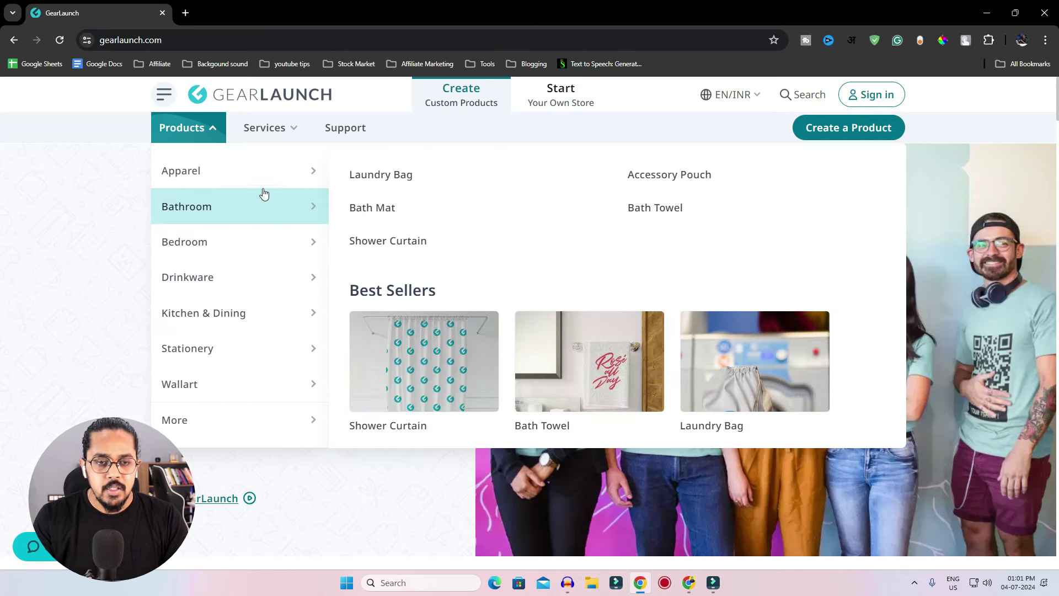
mouse_move(265, 181)
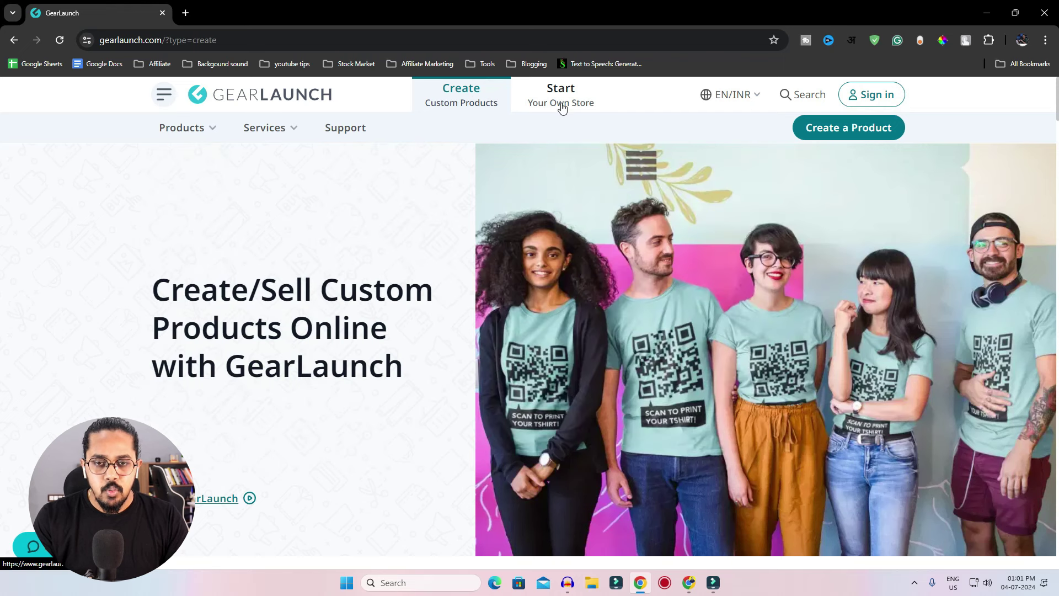
Switch to the Start Your Own Store section and open GearLaunch Academy in a separate browser tab, returning to the main site.
left_click(562, 106)
mouse_move(286, 135)
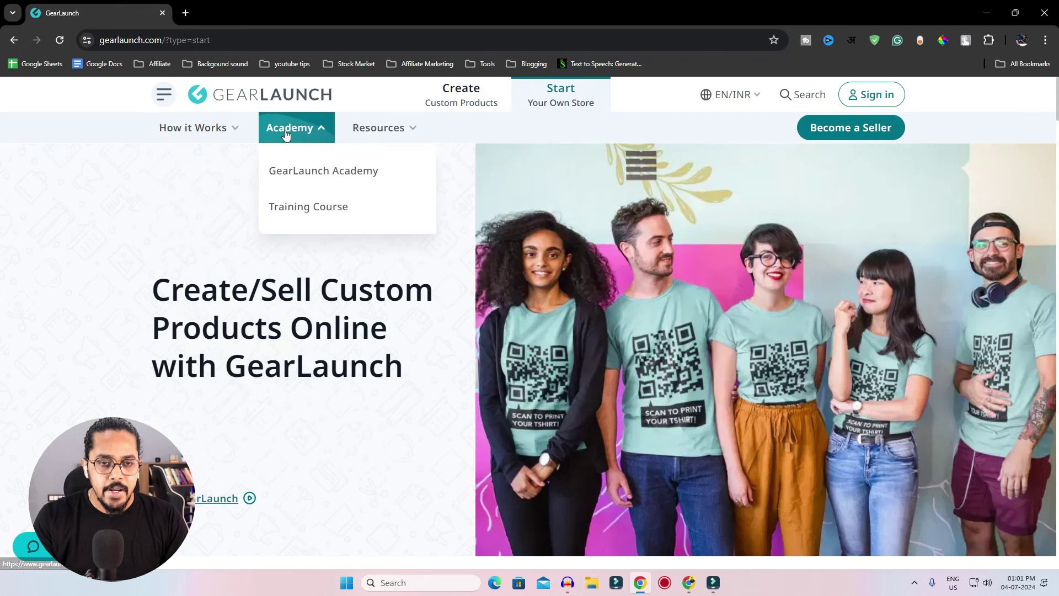
left_click(329, 175, "ctrl")
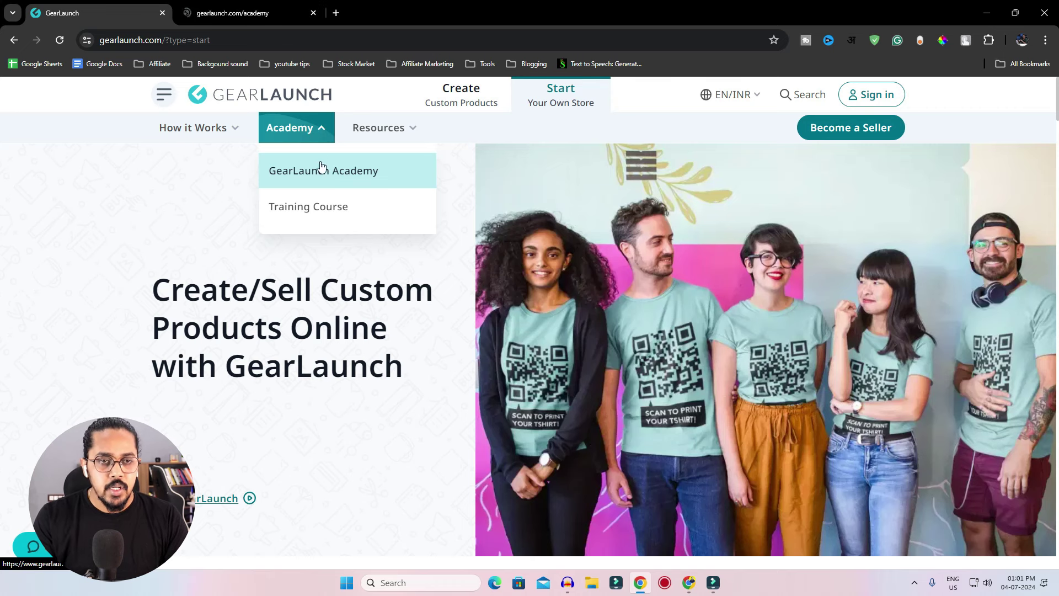
left_click(260, 12)
left_click(101, 8)
mouse_move(314, 137)
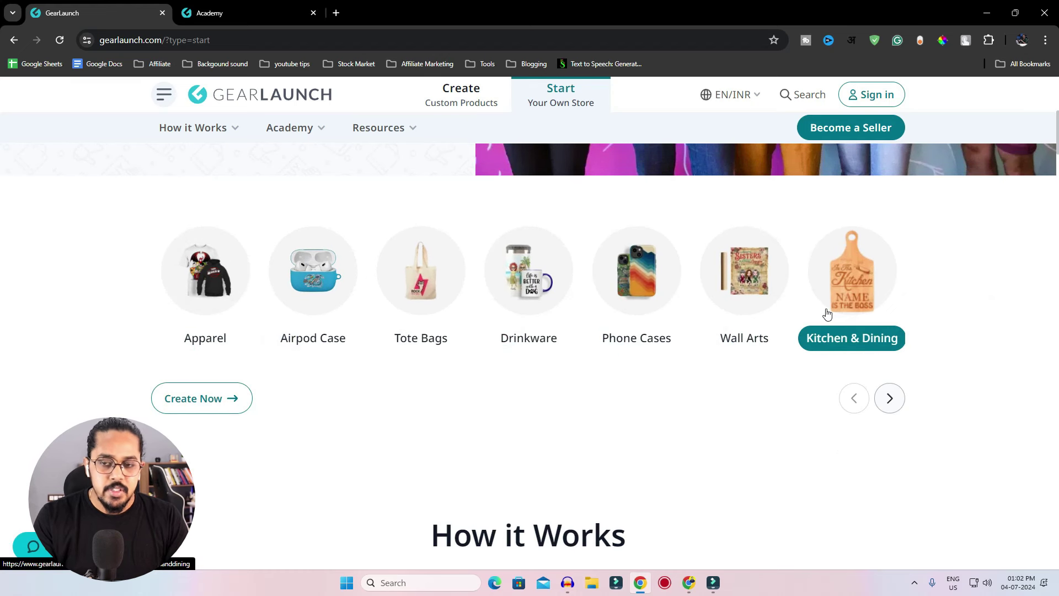
Examine the homepage's product categories, How it Works section, product collections and store integrations.
left_click(889, 398)
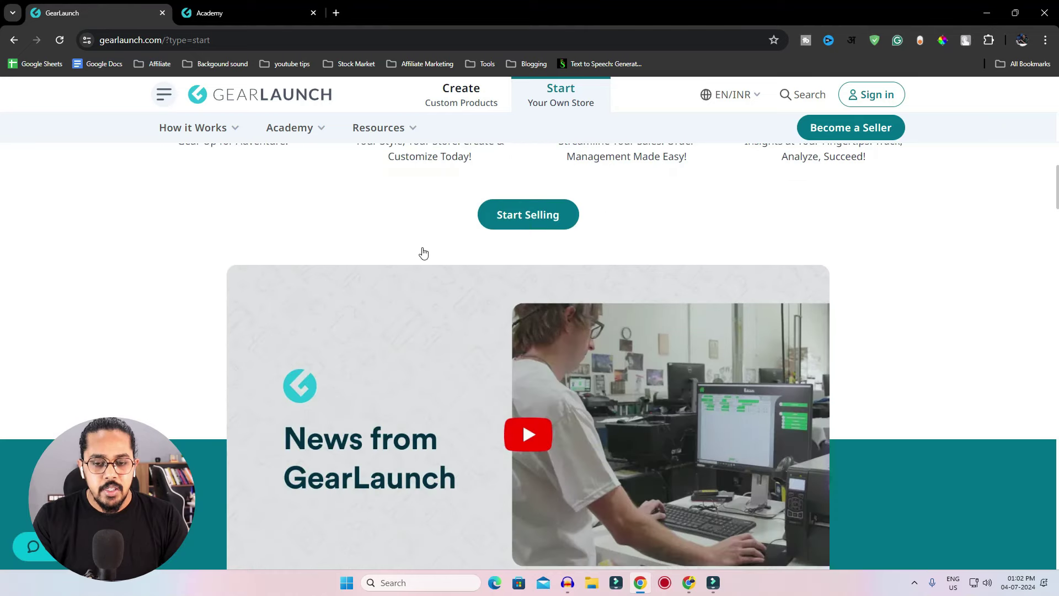
scroll(534, 236, "down", 1)
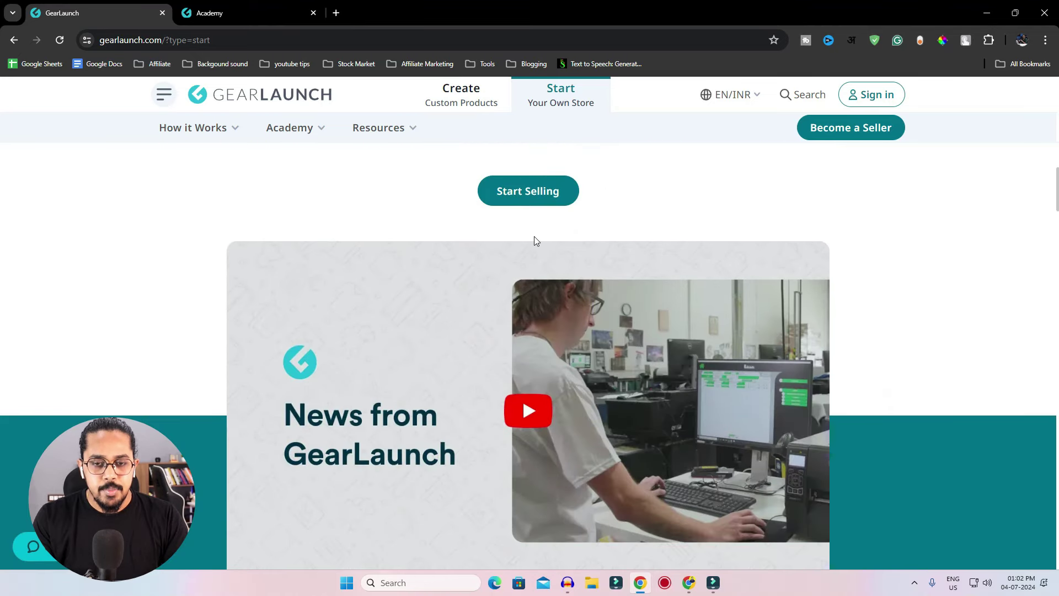
scroll(534, 236, "up", 1)
scroll(536, 237, "down", 20)
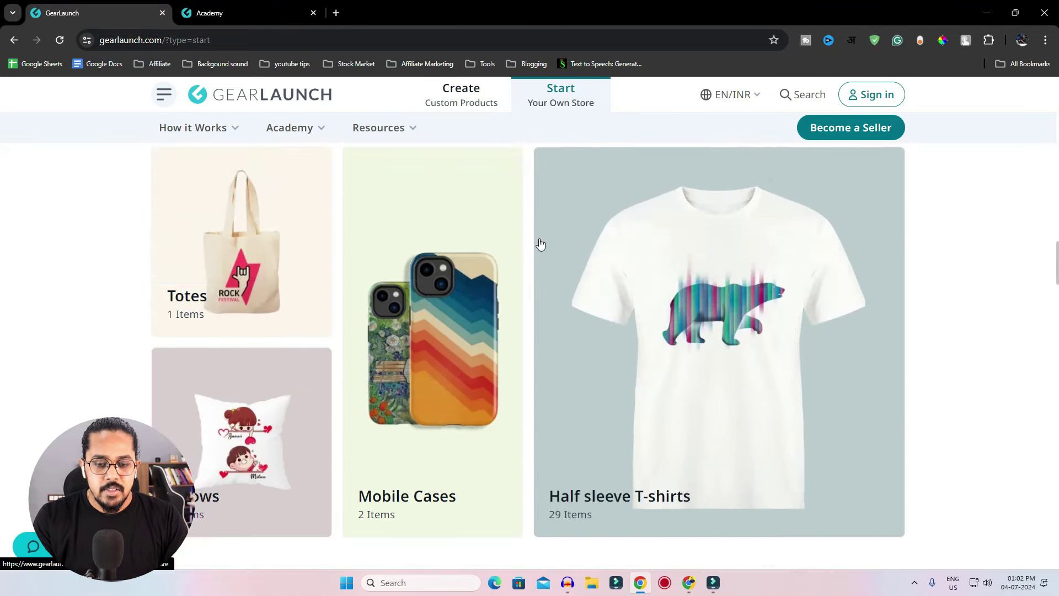
scroll(538, 237, "up", 4)
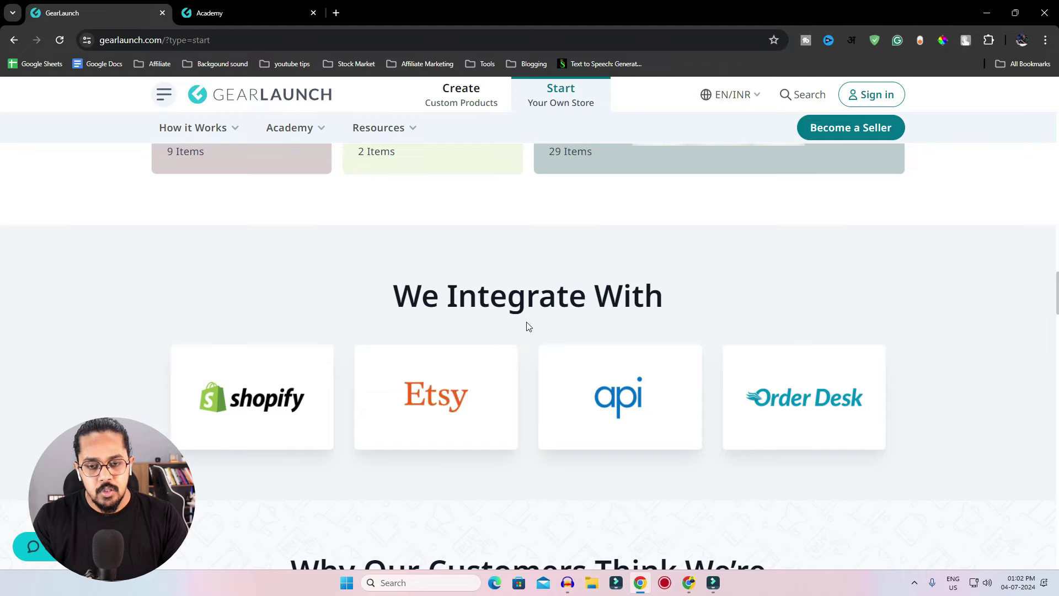
scroll(528, 327, "up", 15)
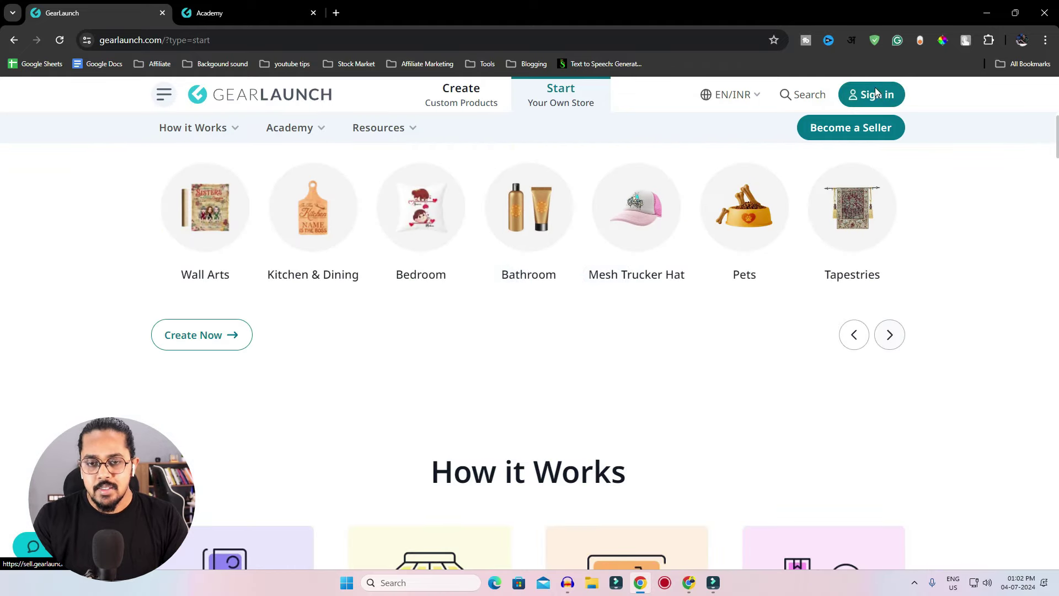
scroll(564, 180, "down", 1)
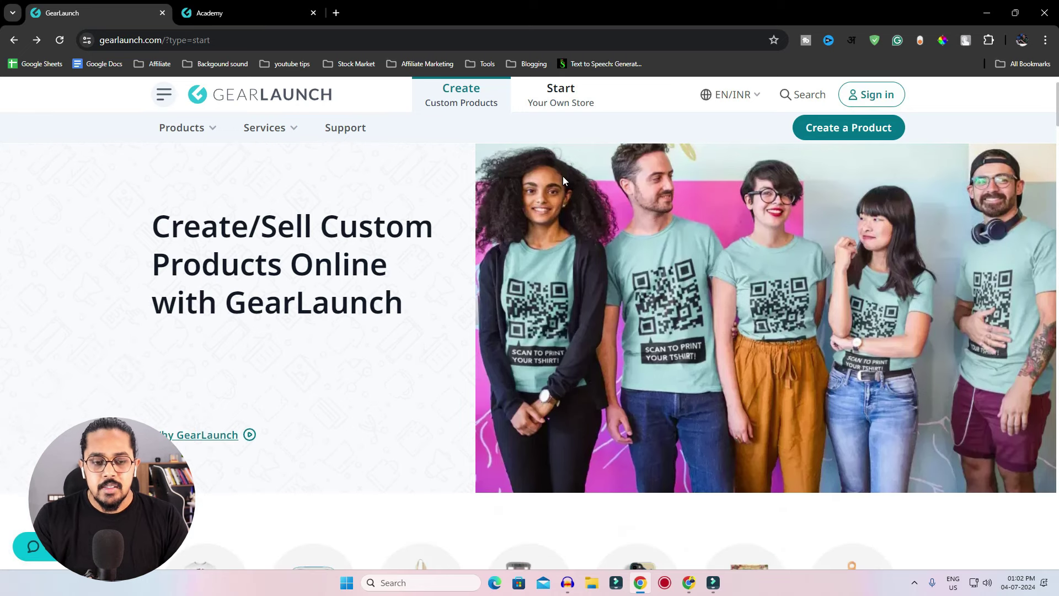
scroll(558, 182, "down", 5)
scroll(558, 182, "up", 6)
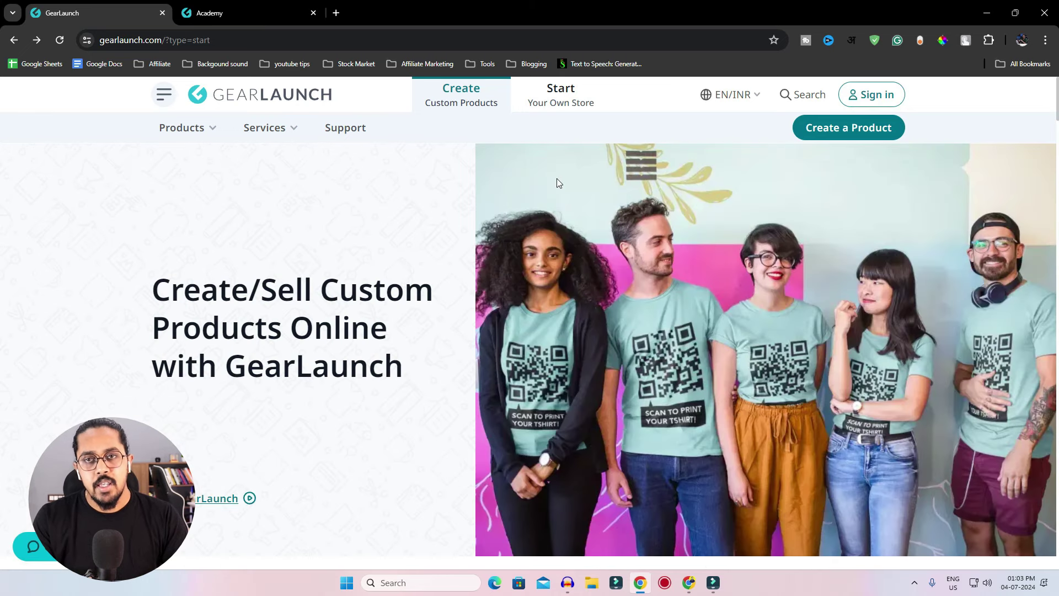
Sign in to the seller dashboard, view the products on the store's live teeartsy.com storefront and return to the dashboard.
left_click(867, 96)
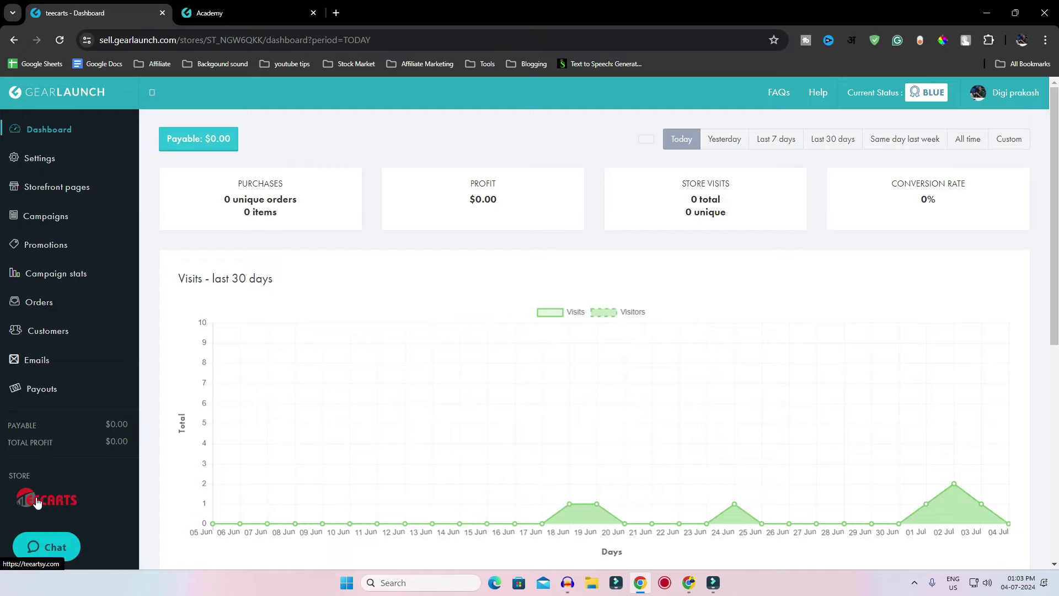
left_click(37, 502)
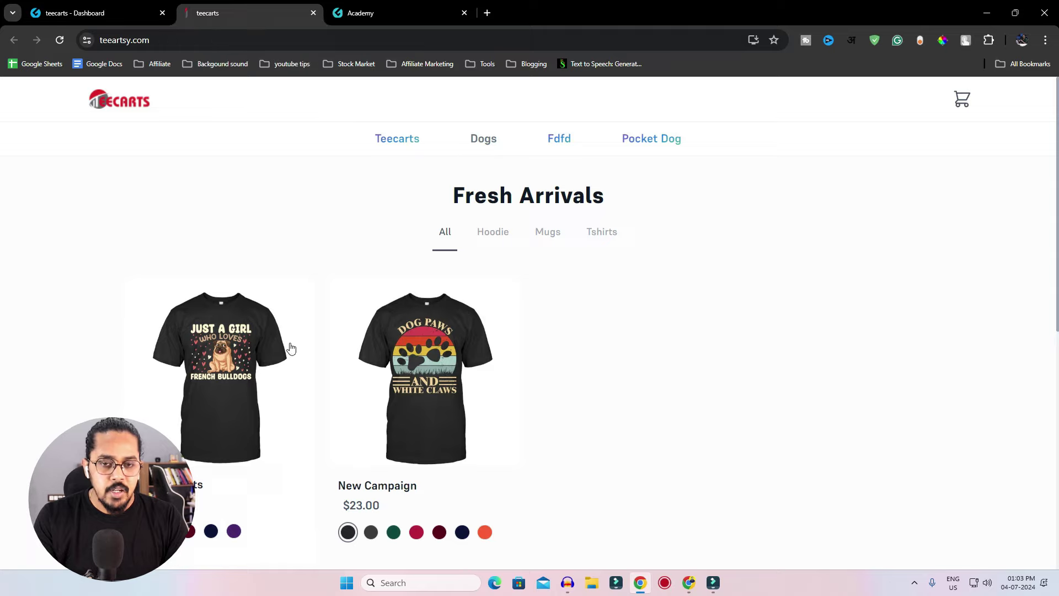
scroll(407, 186, "down", 3)
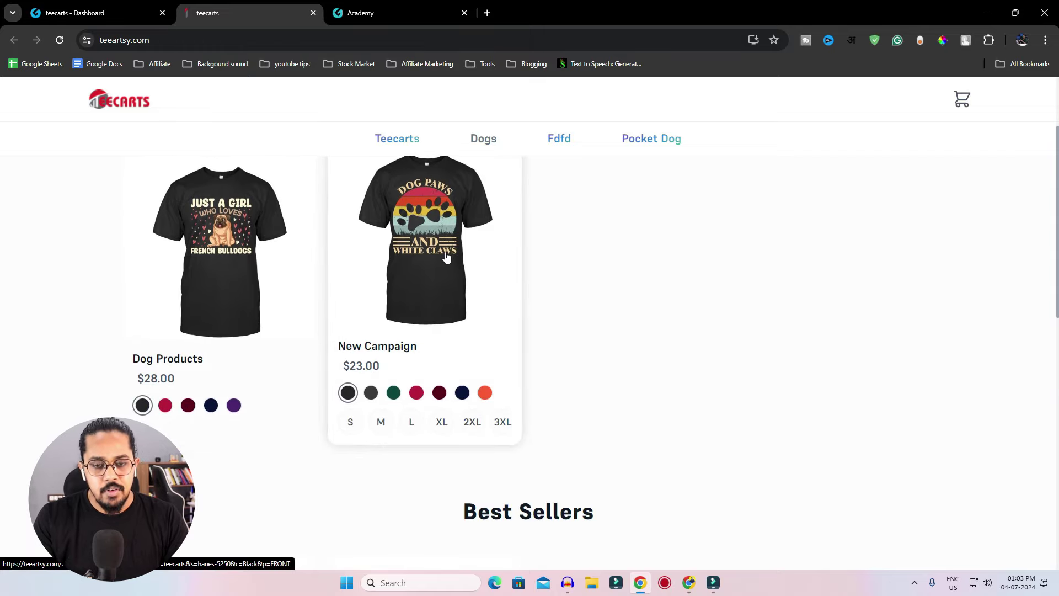
left_click(78, 13)
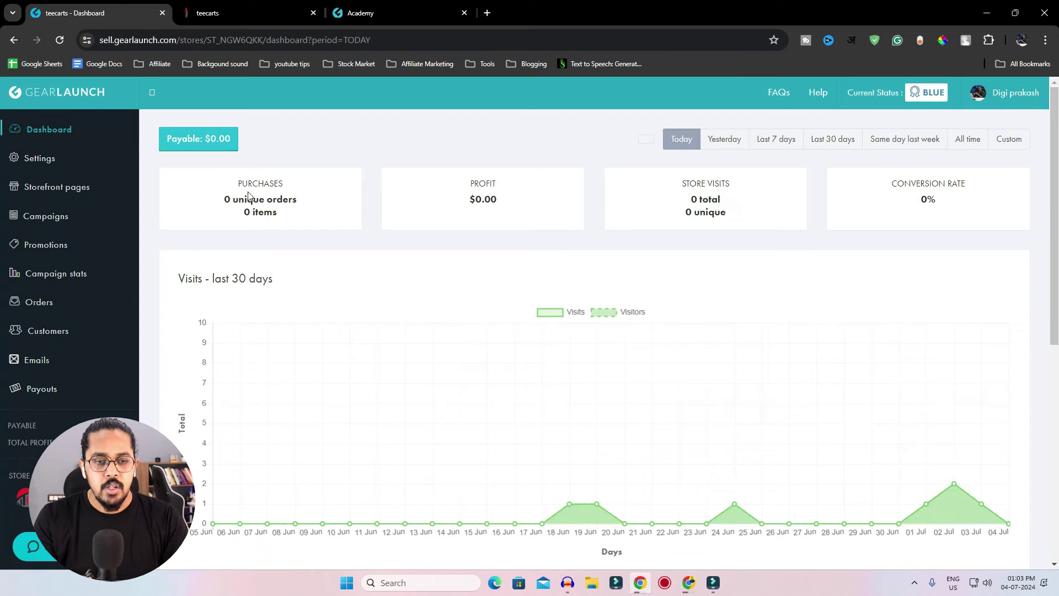
Review the dashboard's purchases, profit, store visits and conversion rate for today, and check the store visits for the last 7 days.
left_click_drag(241, 185, 298, 216)
left_click(281, 217)
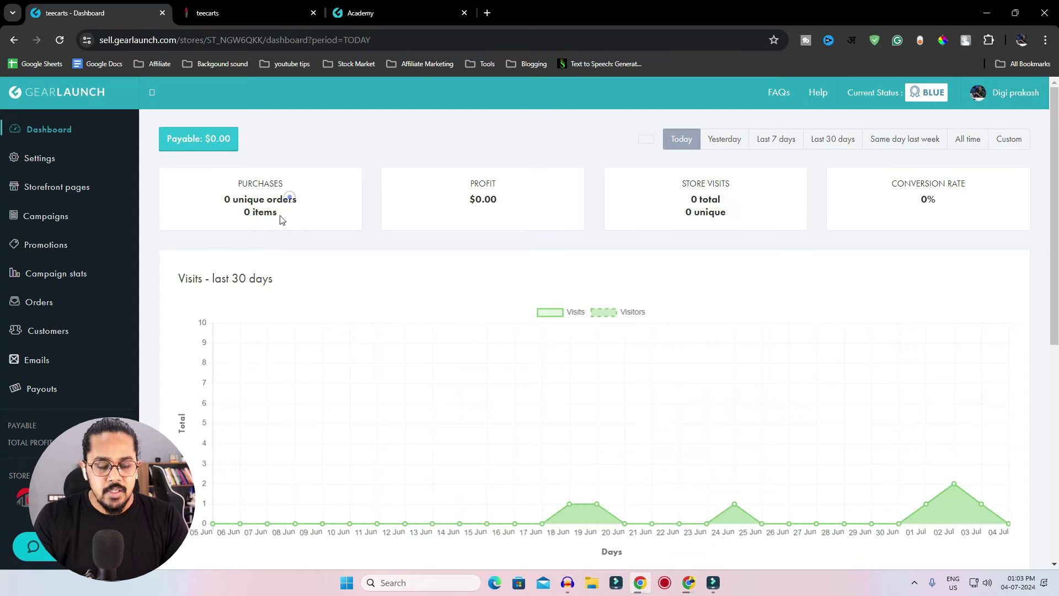
triple_click(282, 216)
left_click(268, 195)
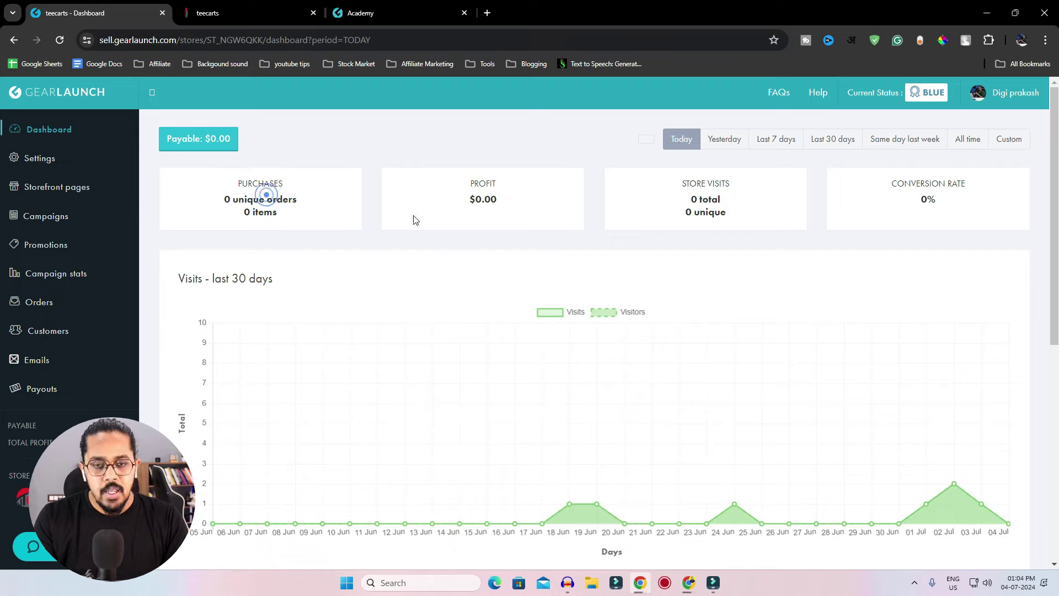
left_click(467, 201)
left_click(501, 202)
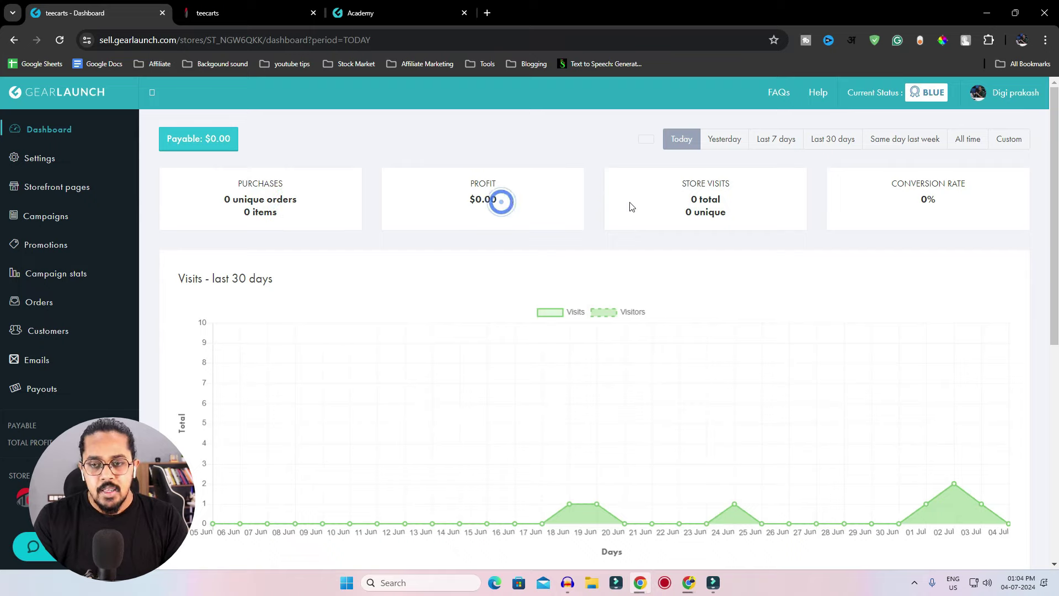
left_click(672, 183)
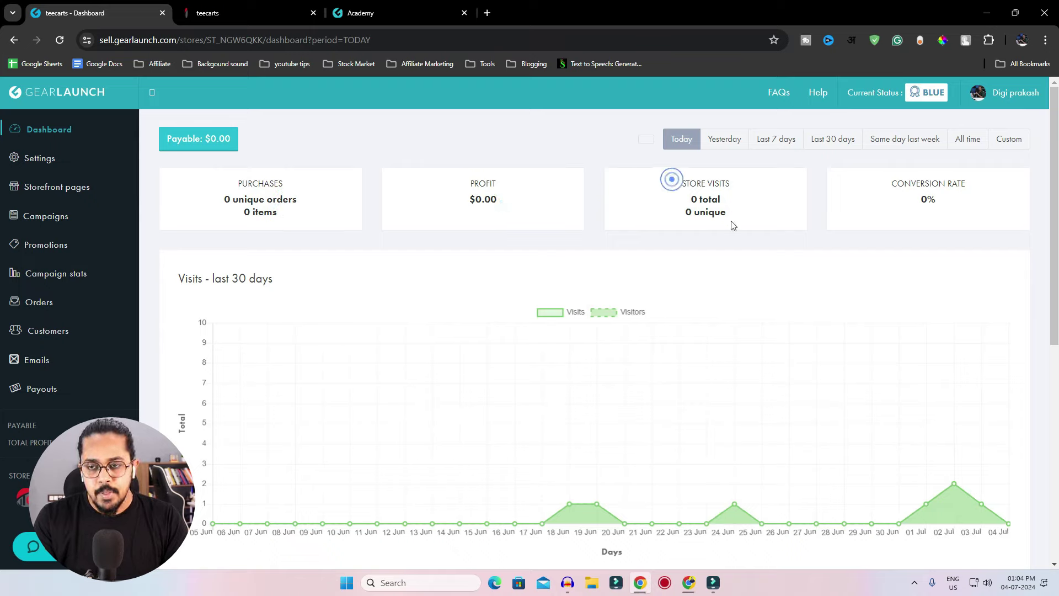
triple_click(893, 187)
left_click(787, 142)
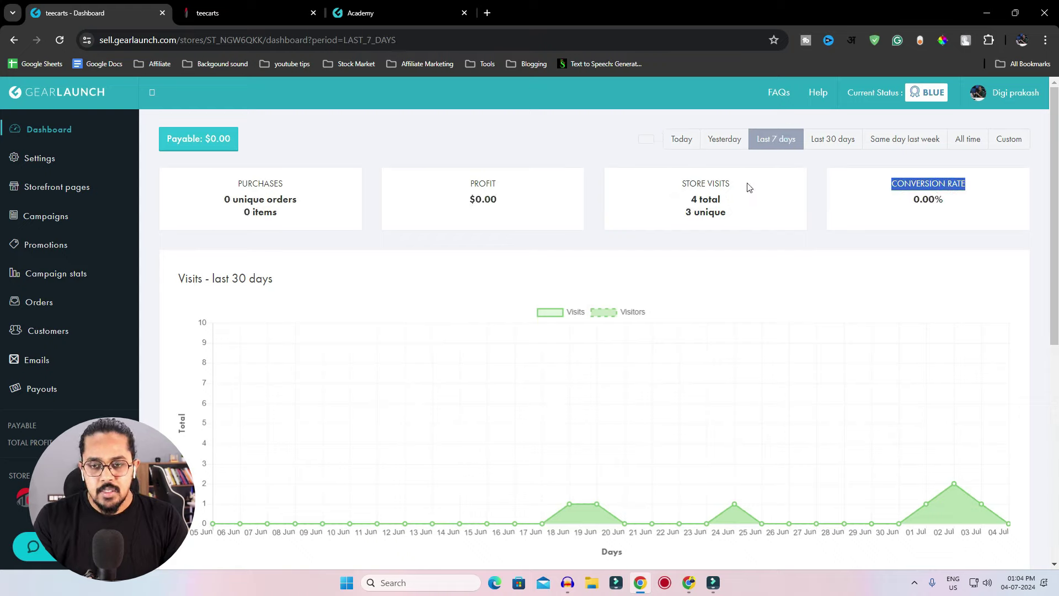
triple_click(693, 207)
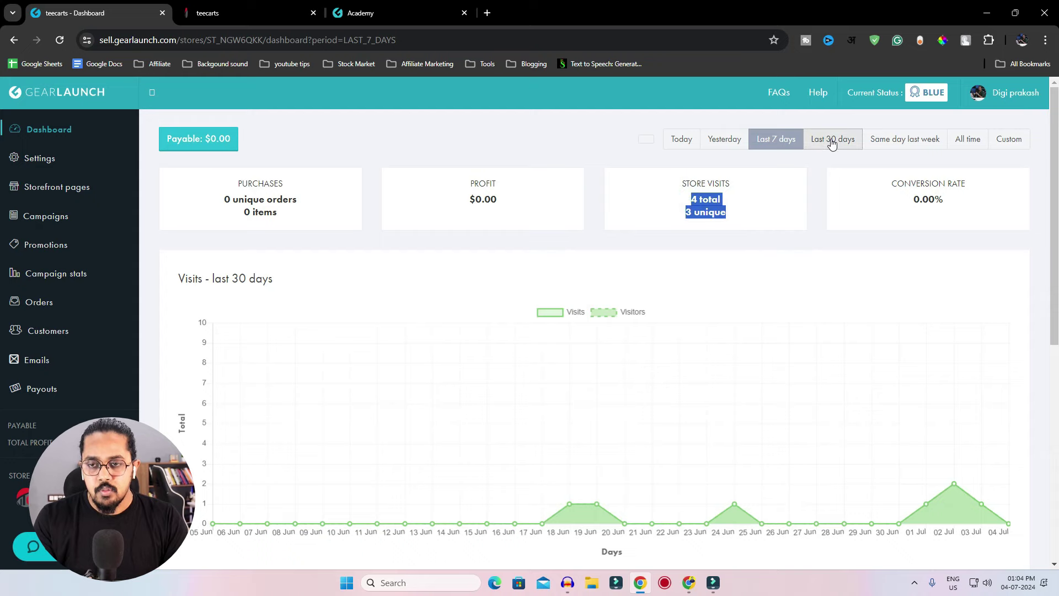
Open the store settings and change the store name to teecart.
left_click(55, 161)
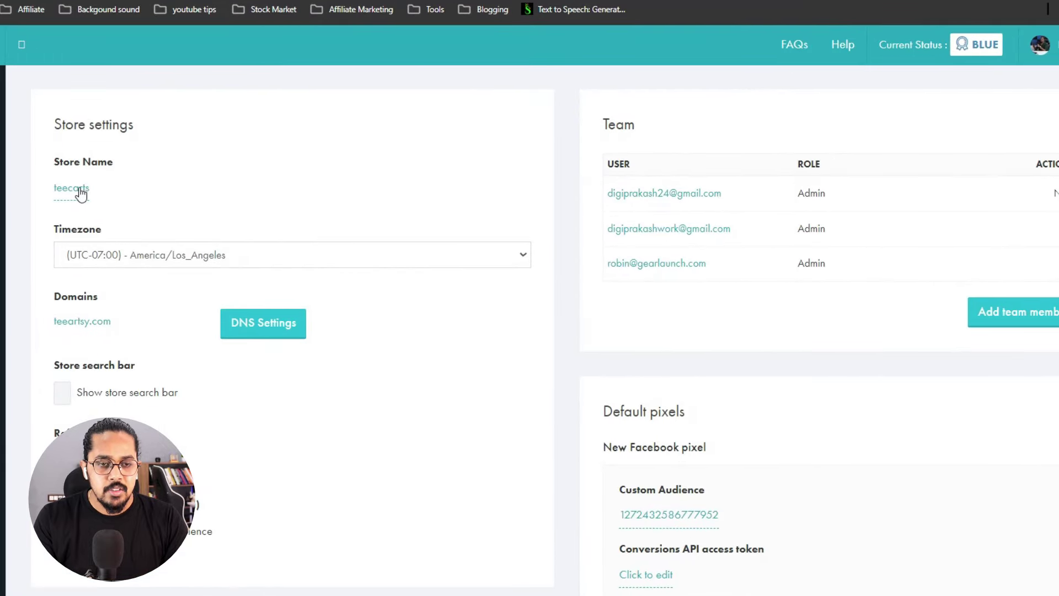
left_click(81, 193)
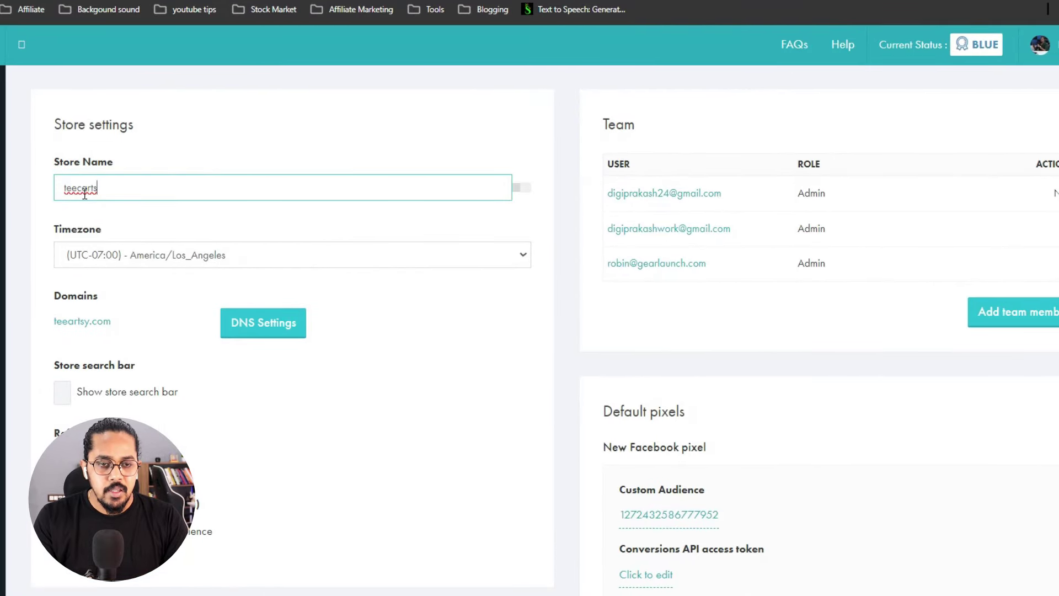
type("edf")
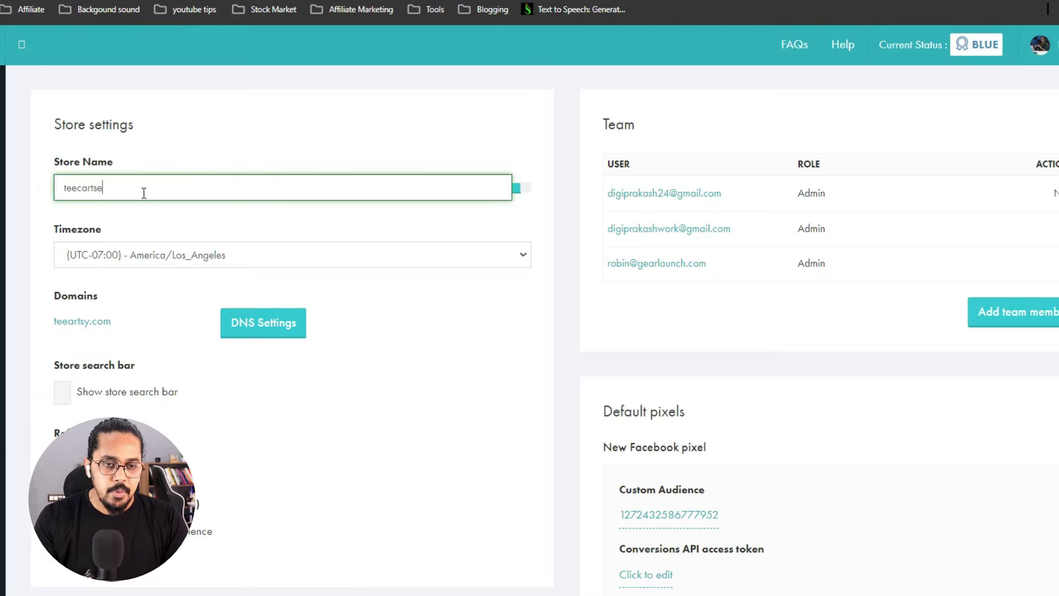
key("BackSpace")
key("BackSpace")
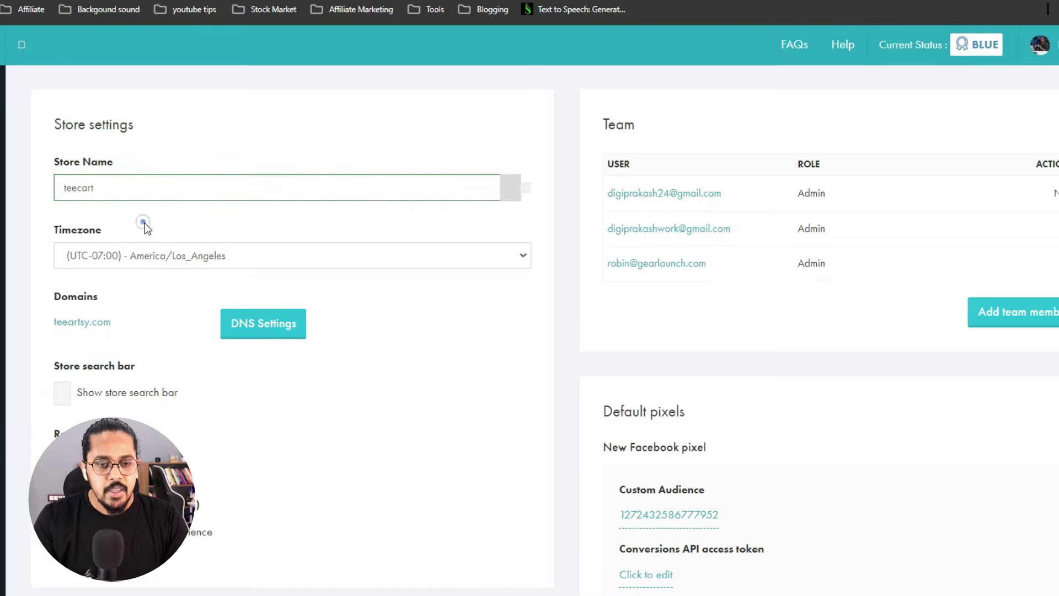
left_click(144, 223)
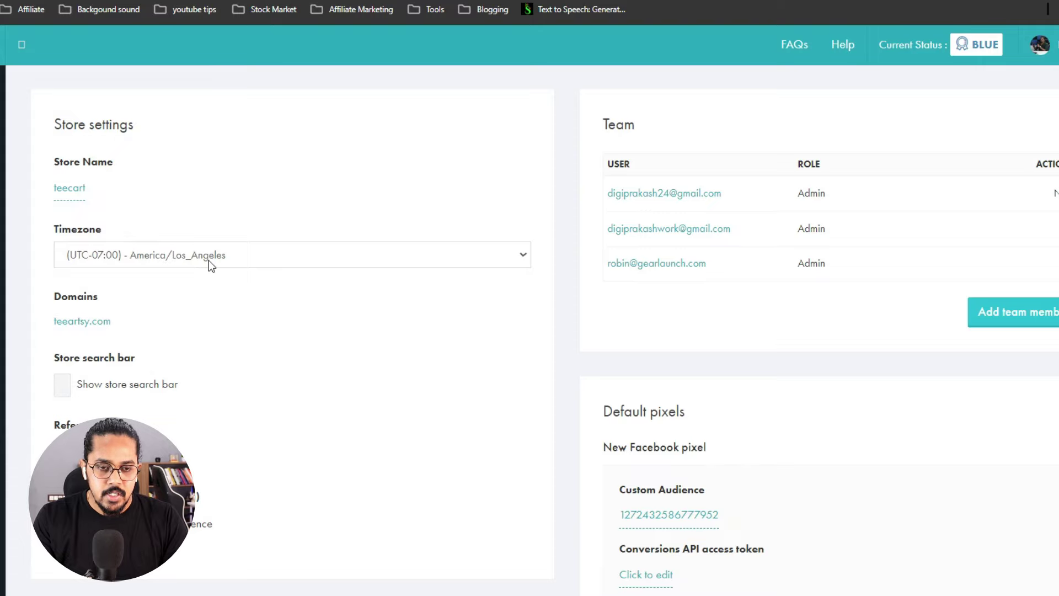
Set the store timezone to (UTC-04:00) - America/Indiana/Indianapolis and highlight the store's domain in the settings.
left_click(208, 260)
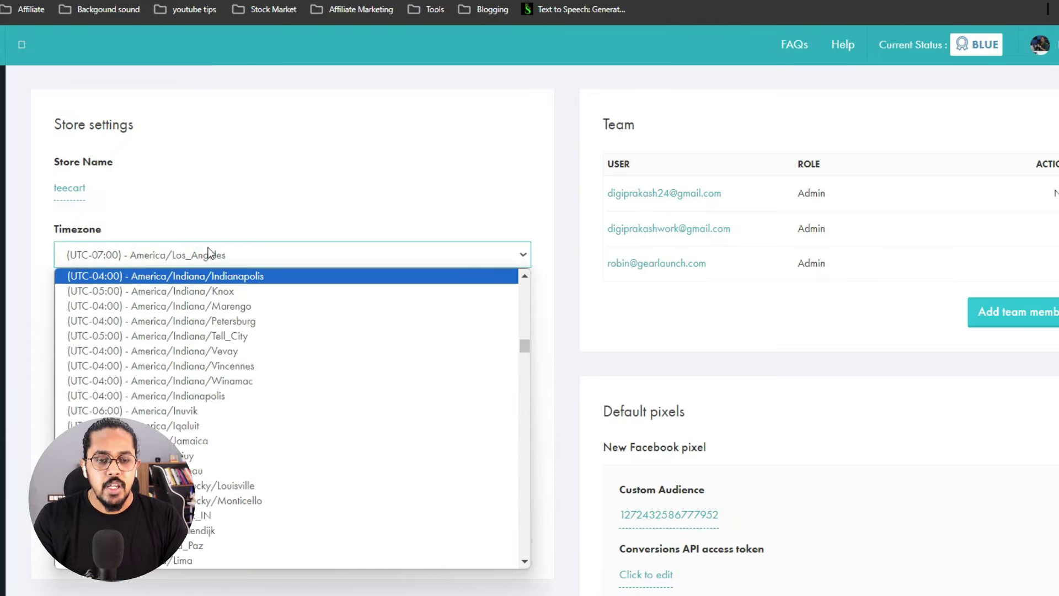
left_click(198, 277)
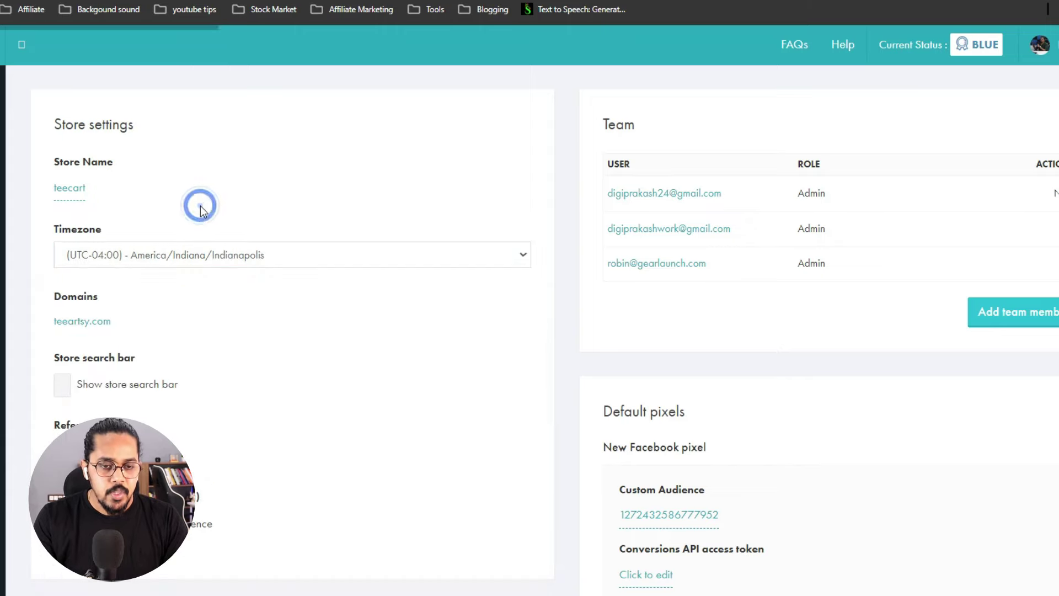
scroll(174, 222, "down", 2)
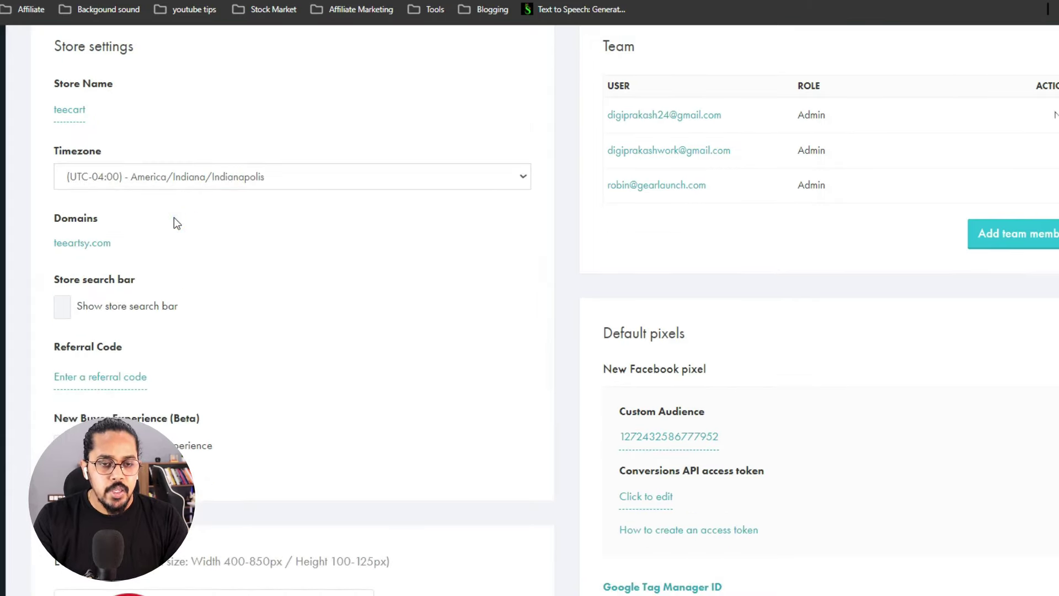
triple_click(118, 243)
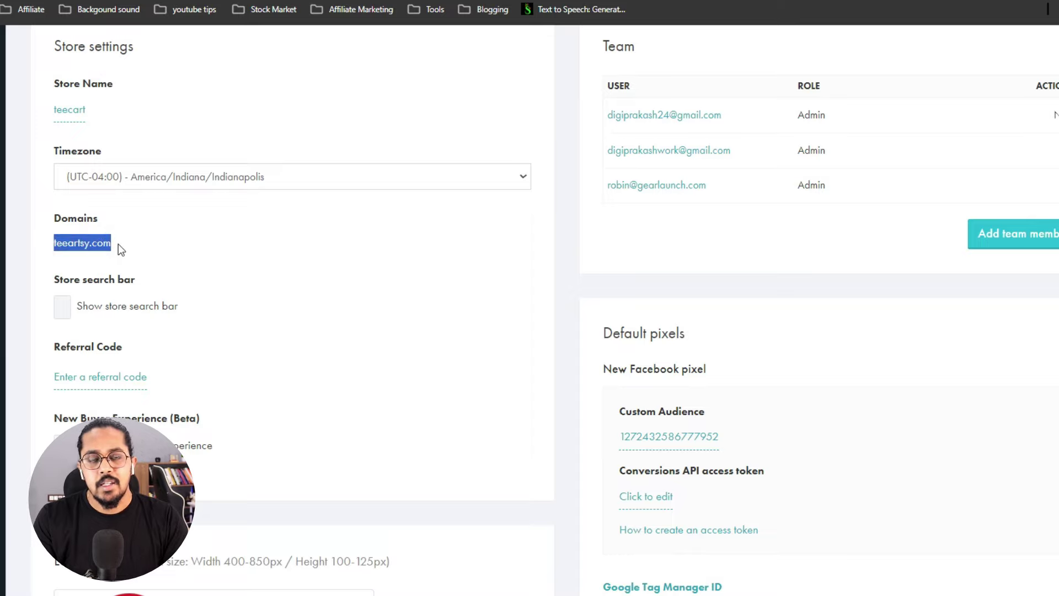
Review the store settings for the logo, favicon, abandoned cart emails, support contact, team members and default tracking pixels.
left_click(119, 243)
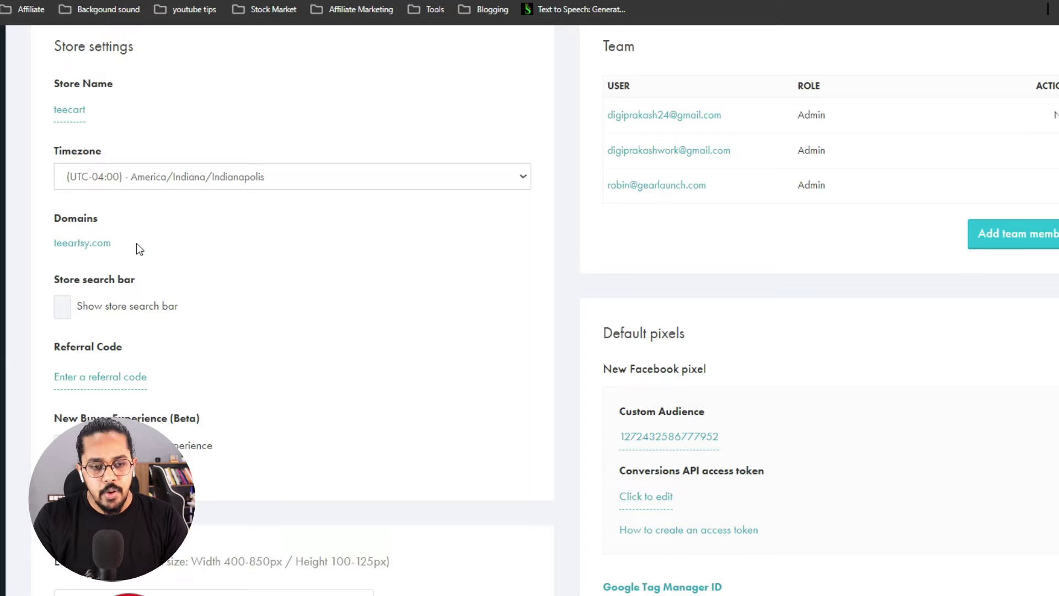
scroll(138, 249, "down", 7)
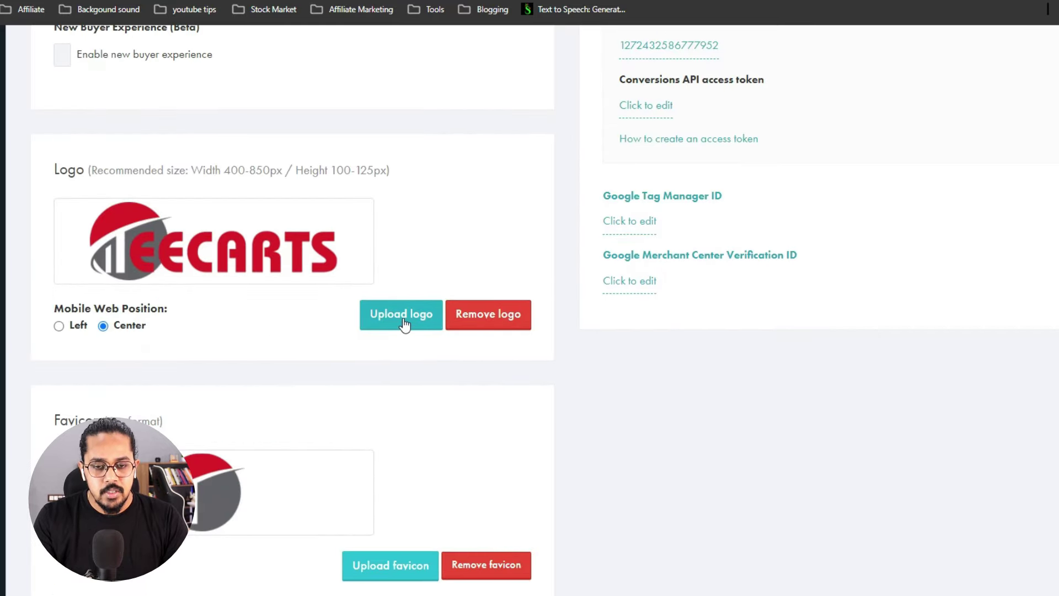
scroll(236, 245, "down", 4)
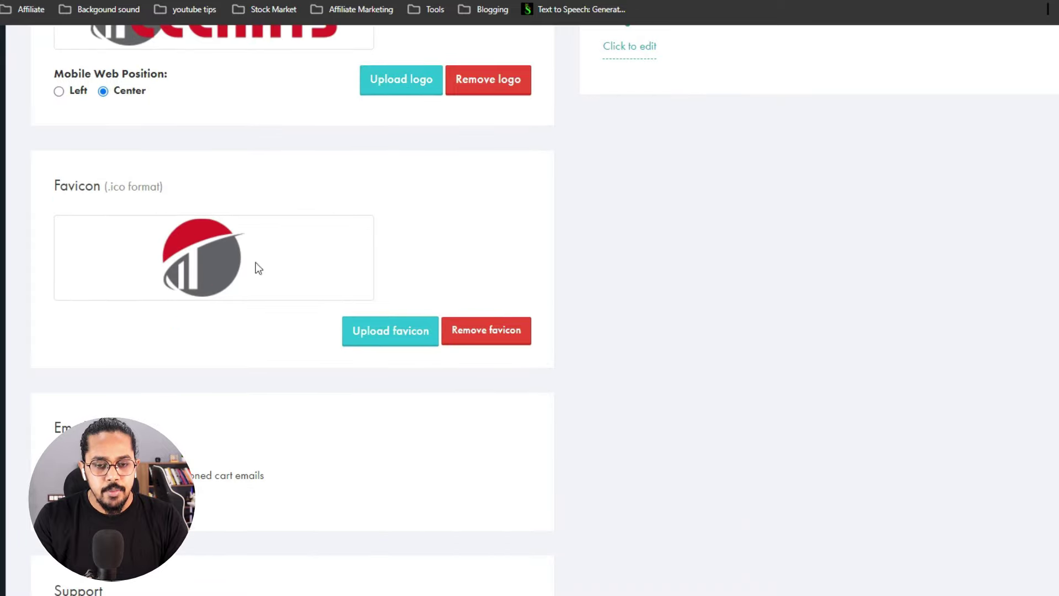
scroll(303, 187, "up", 3)
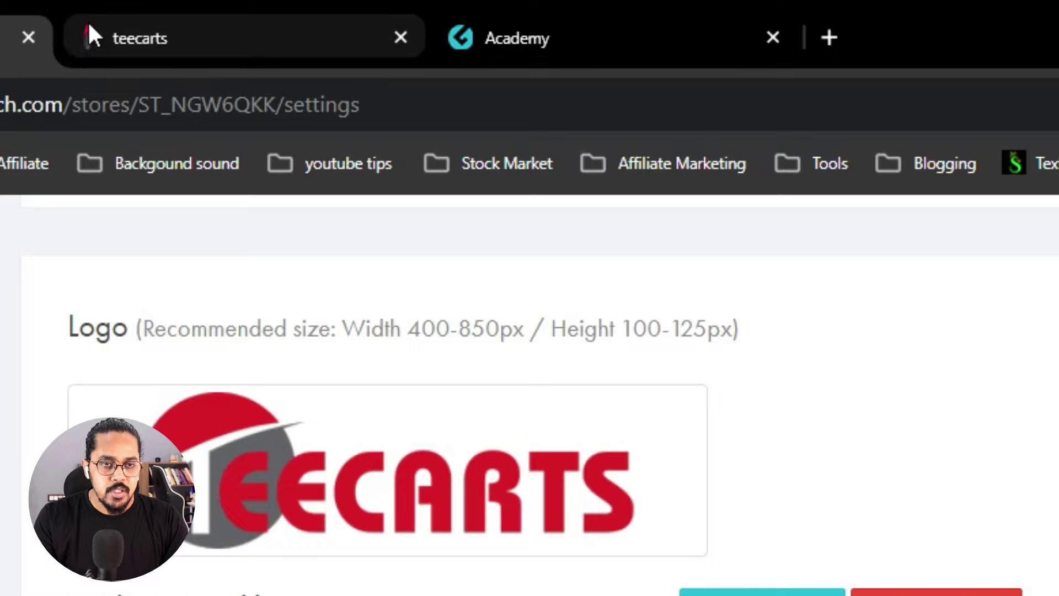
scroll(613, 538, "down", 5)
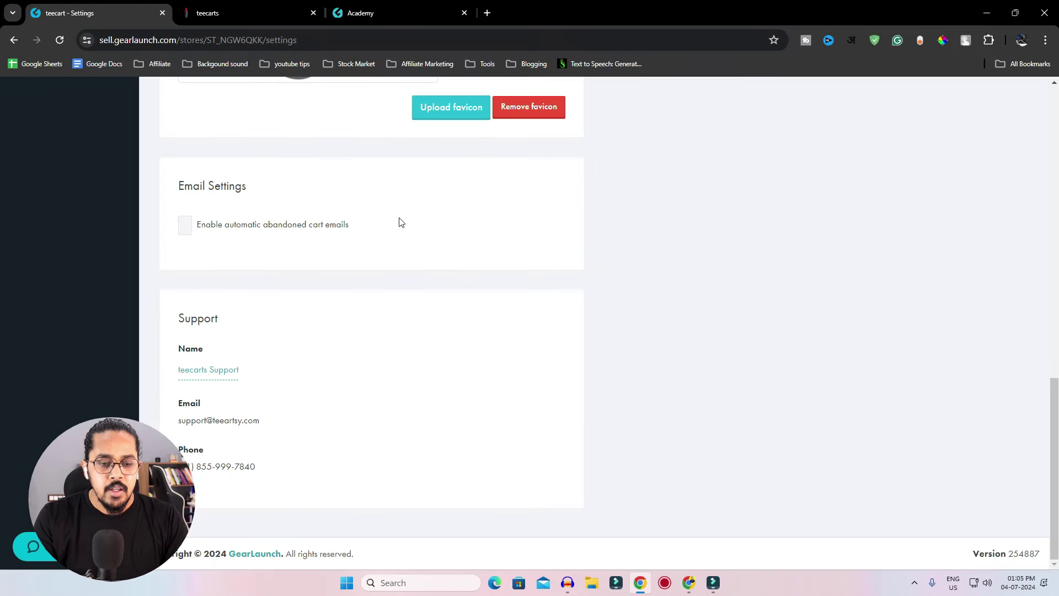
scroll(405, 345, "up", 15)
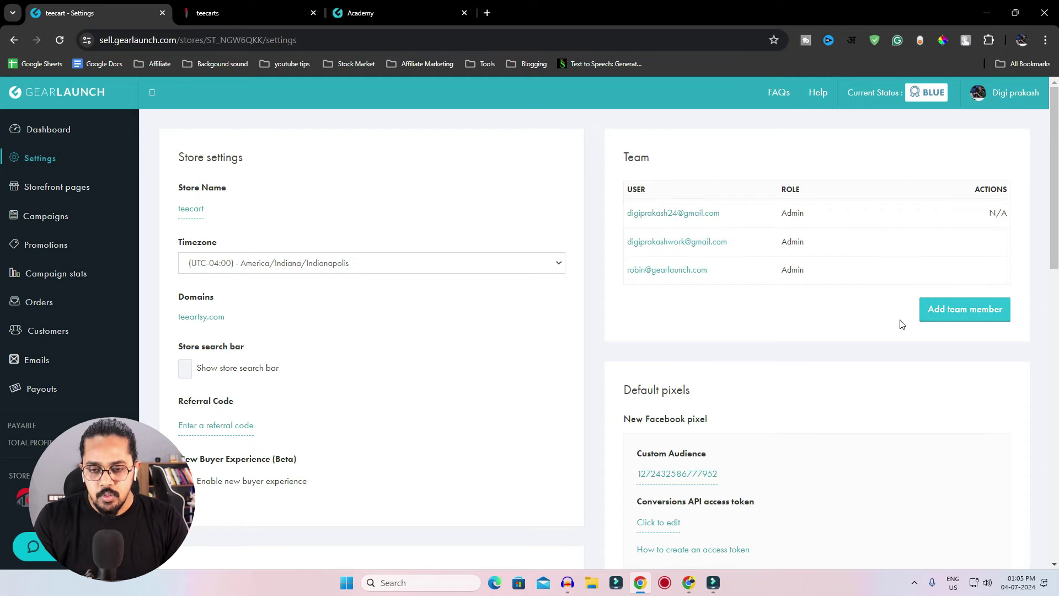
scroll(901, 323, "down", 2)
scroll(901, 323, "down", 2)
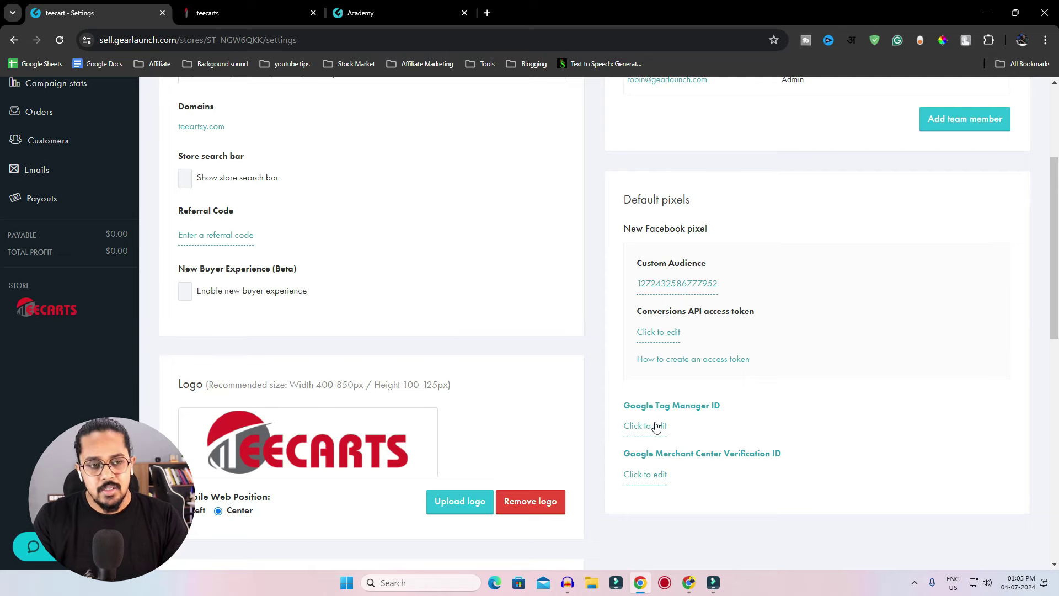
scroll(395, 376, "up", 4)
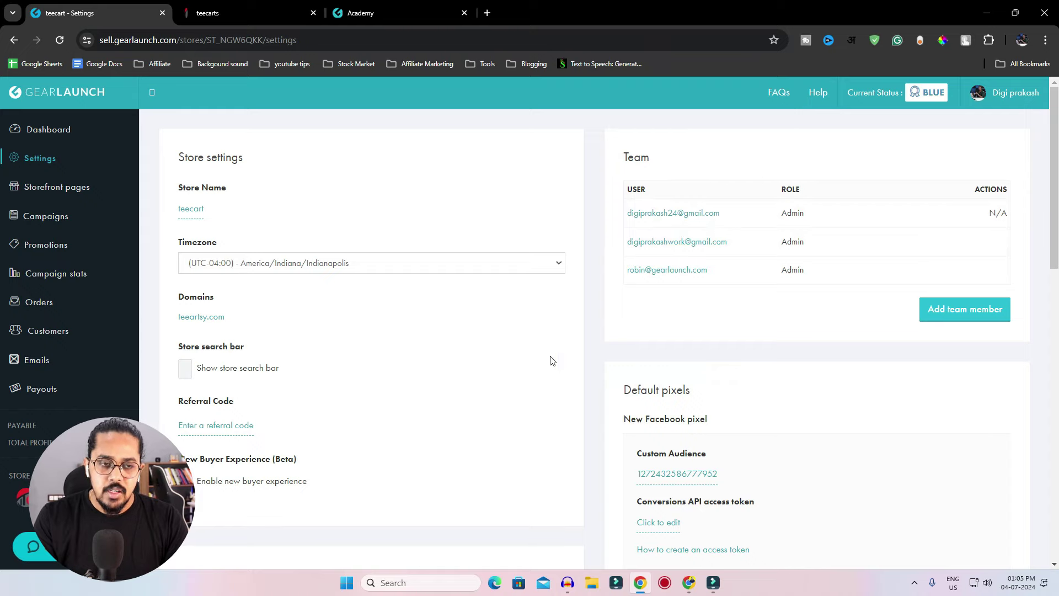
Open the storefront pages and their menu configuration, and compare the menu items with the navigation on the live teeartsy.com store.
left_click(69, 189)
left_click(234, 12)
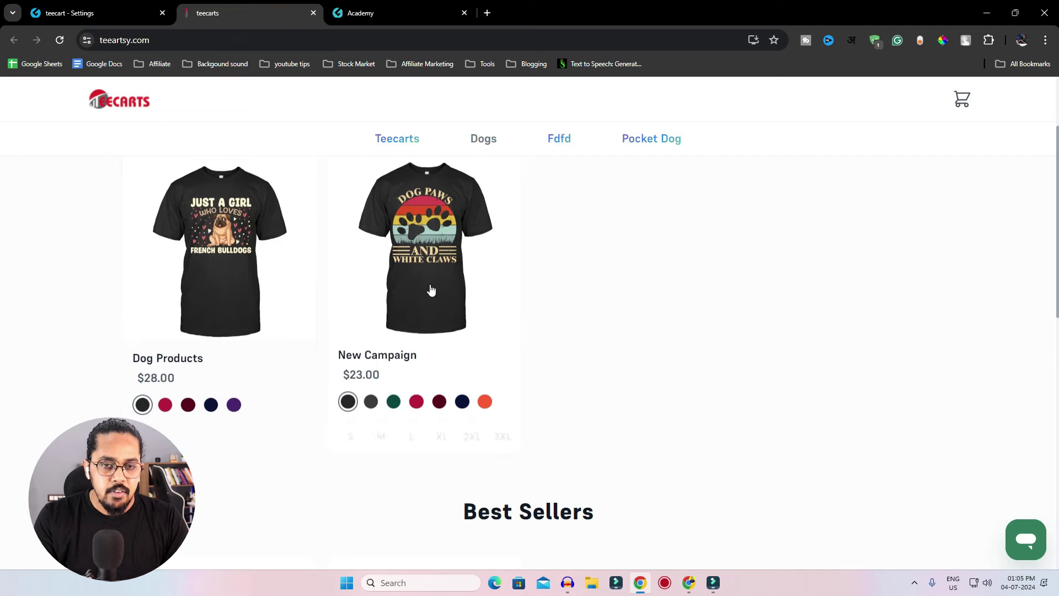
scroll(431, 289, "up", 2)
left_click(95, 12)
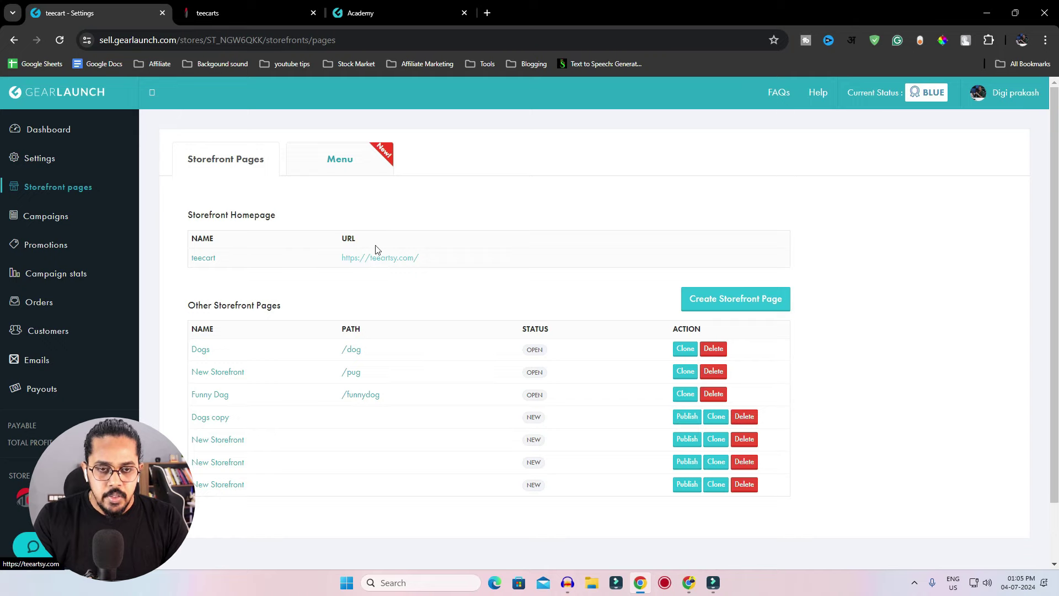
left_click(326, 160)
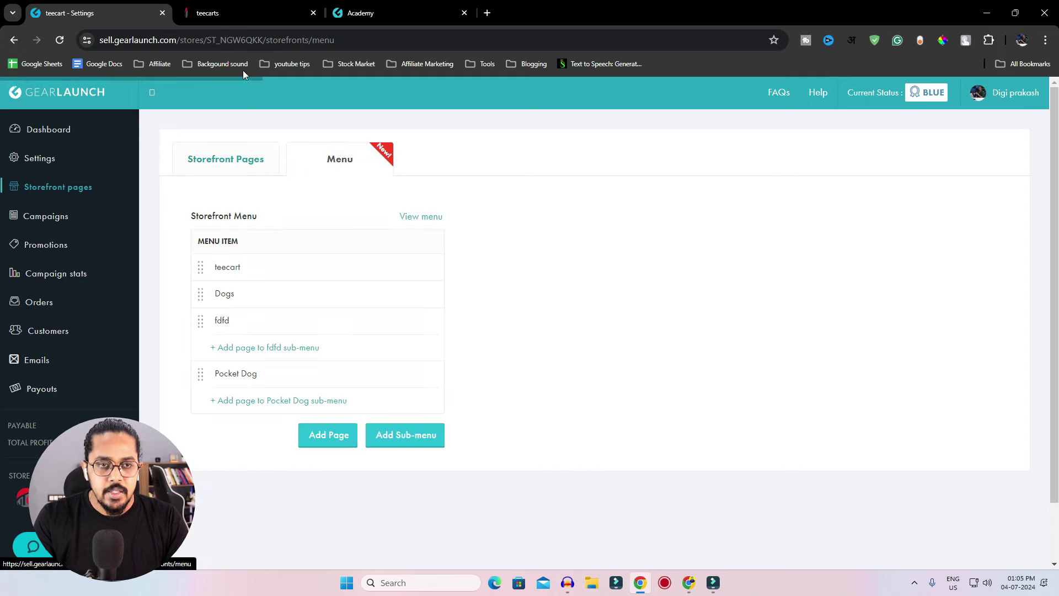
left_click(223, 14)
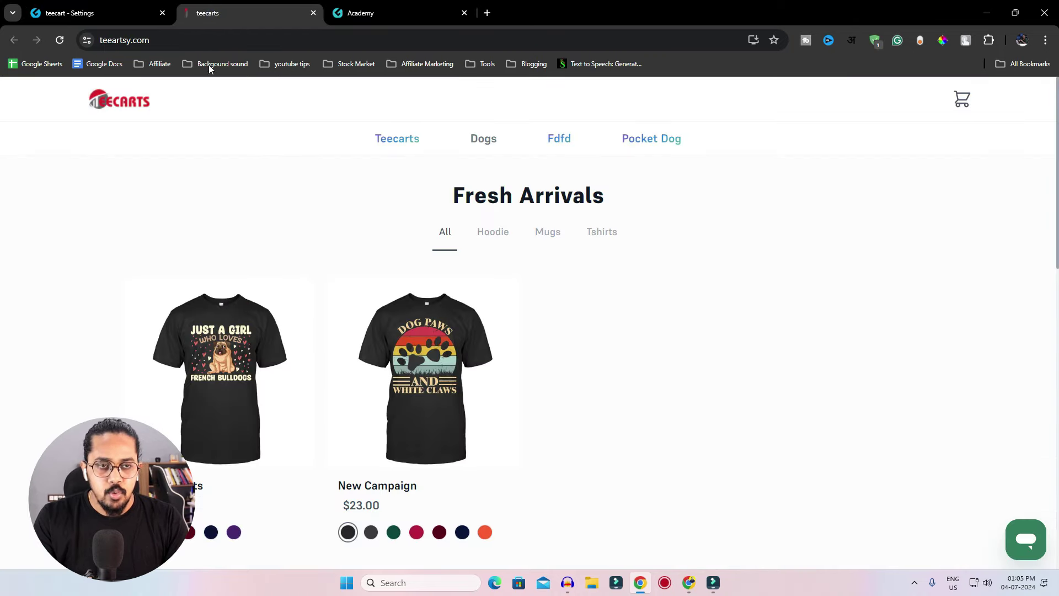
left_click(81, 14)
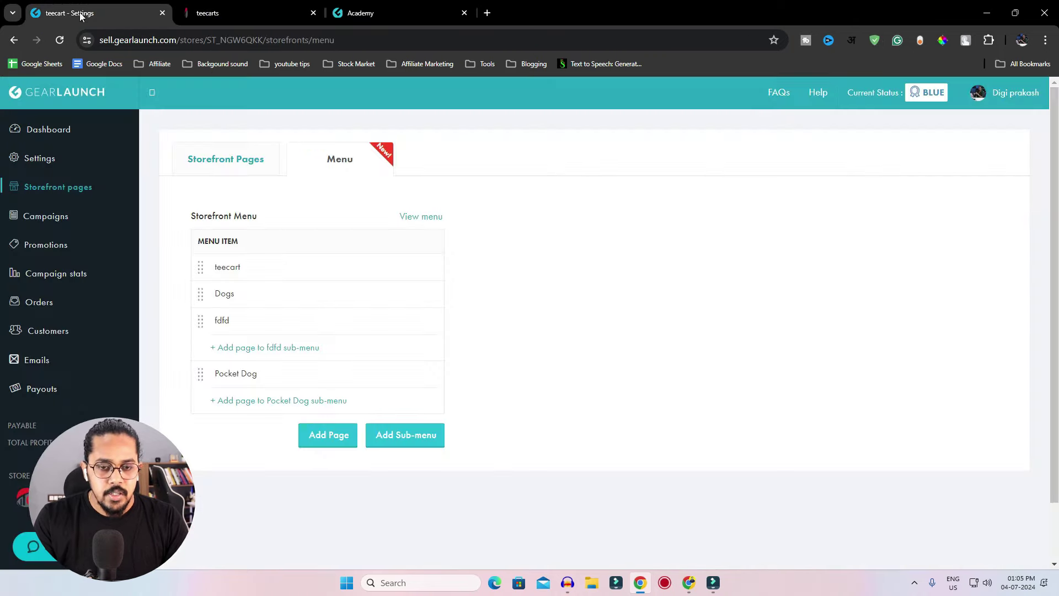
Add the New Storefront page to the storefront menu, save it, and check its entry on the refreshed live store.
left_click(329, 435)
left_click(240, 388)
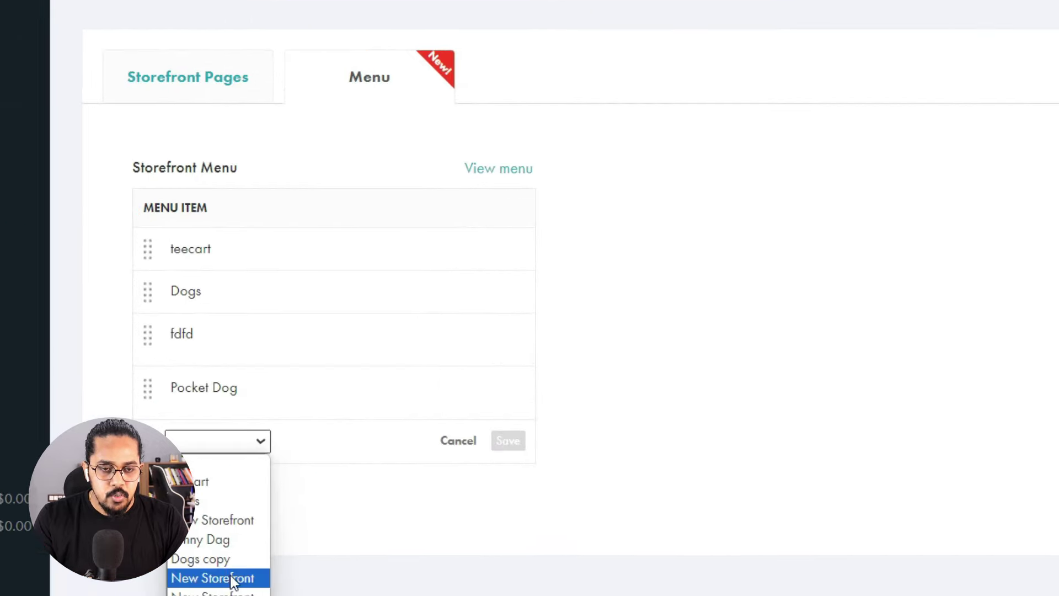
left_click(245, 473)
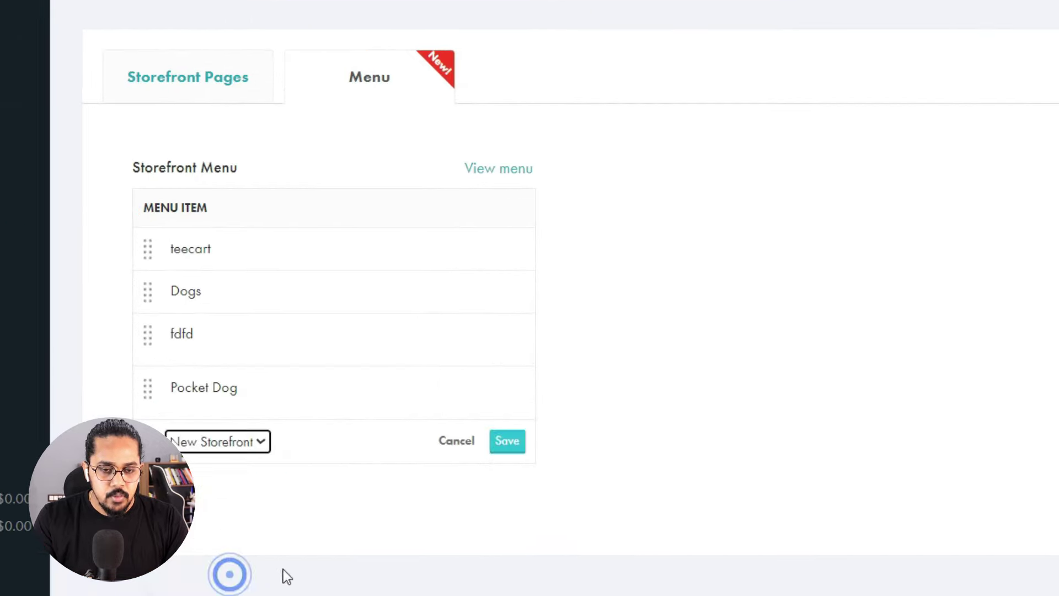
left_click(502, 442)
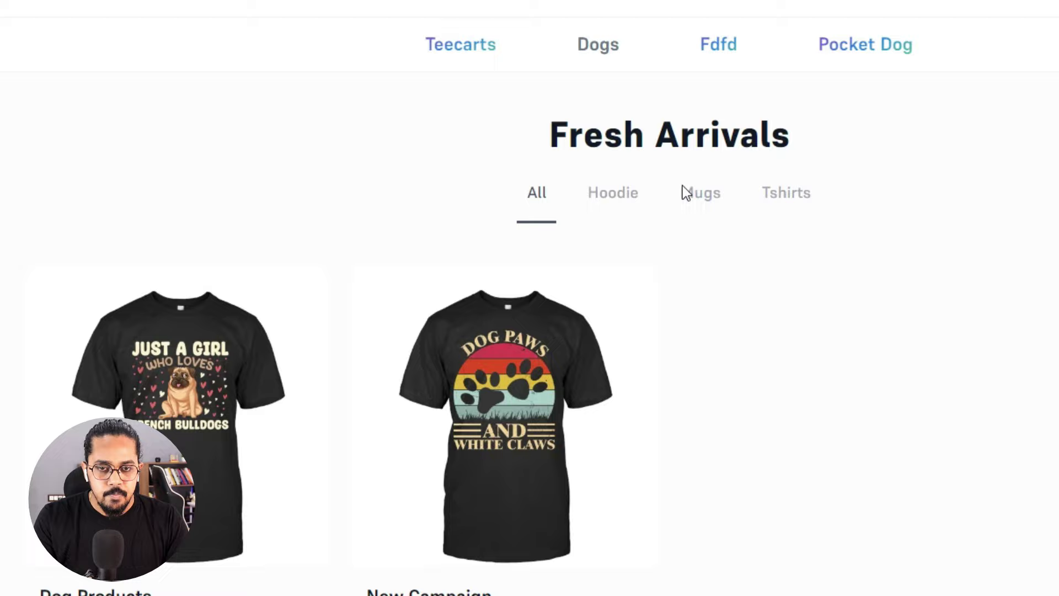
key("F5")
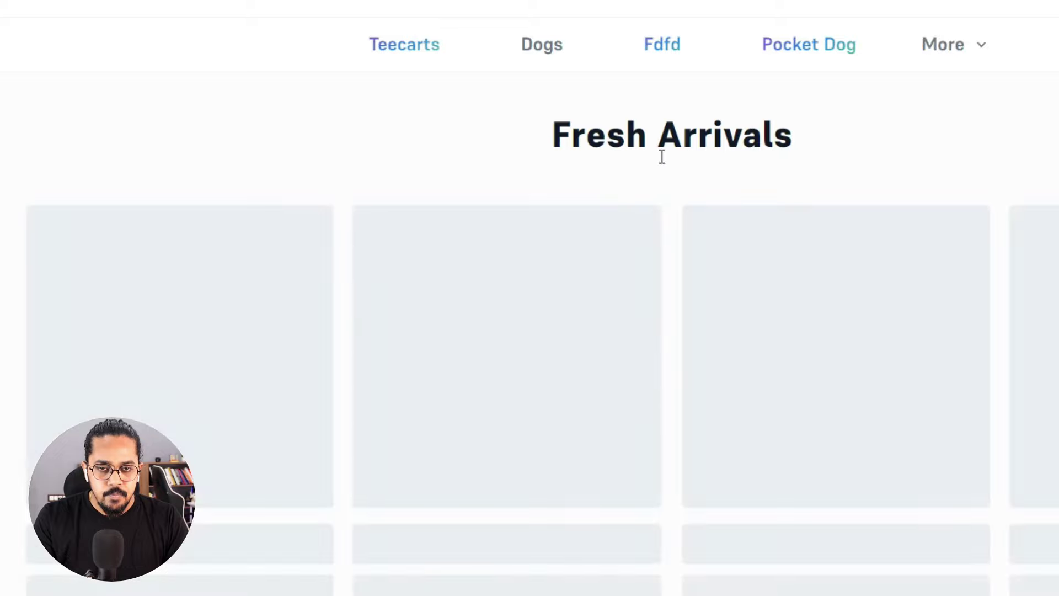
left_click(964, 45)
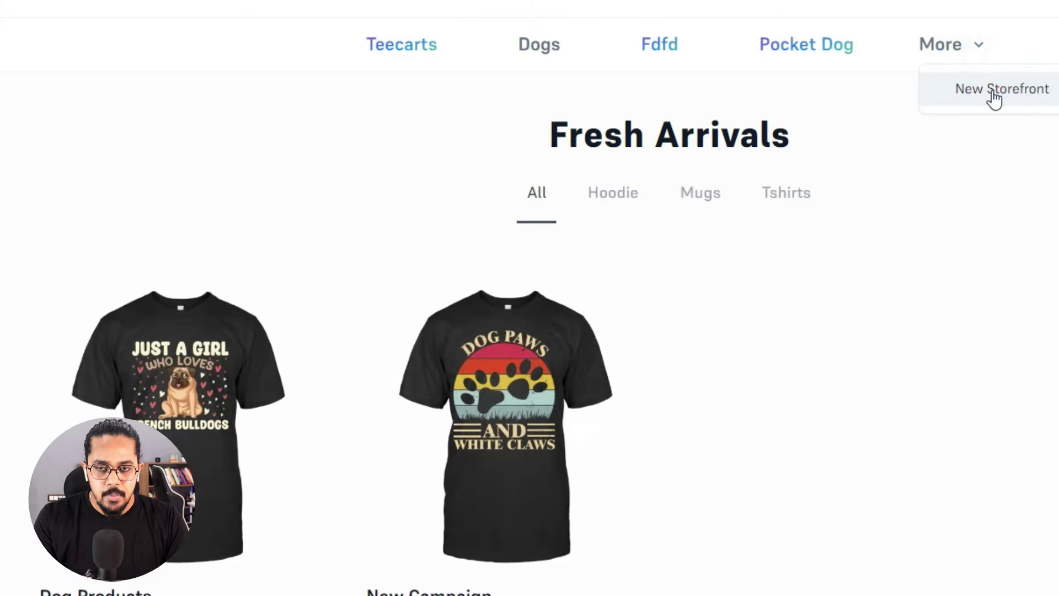
left_click(968, 53)
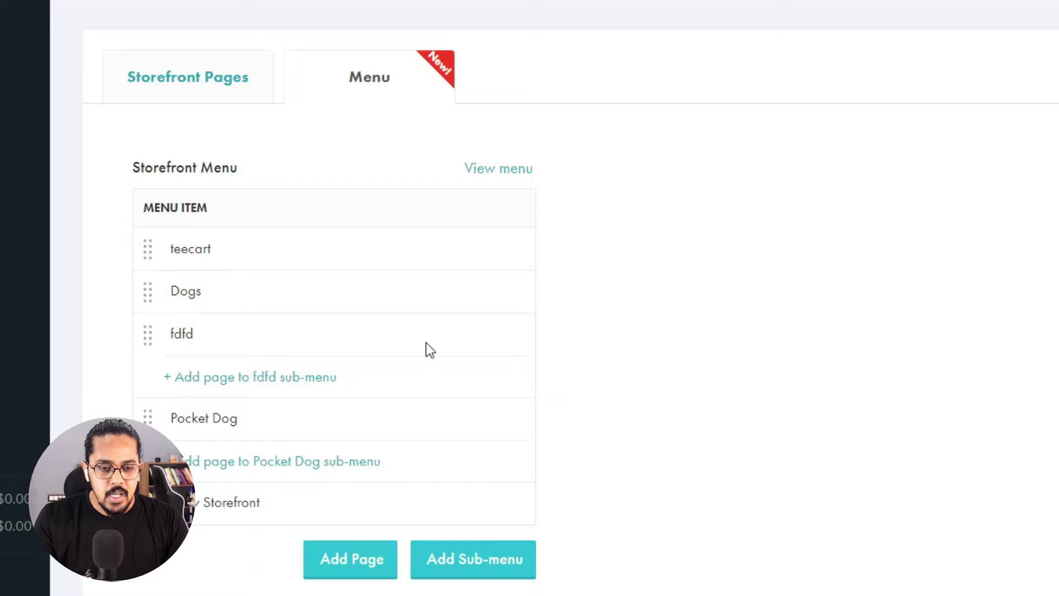
Move the New Storefront menu item directly below Dogs and check the new order on the refreshed live store.
left_click_drag(148, 502, 141, 320)
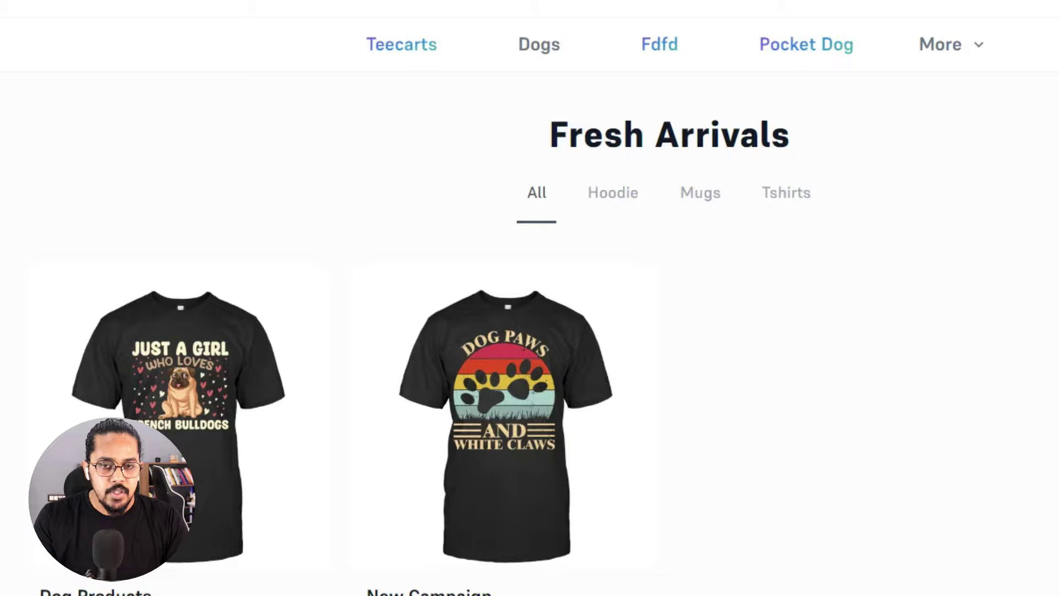
key("F5")
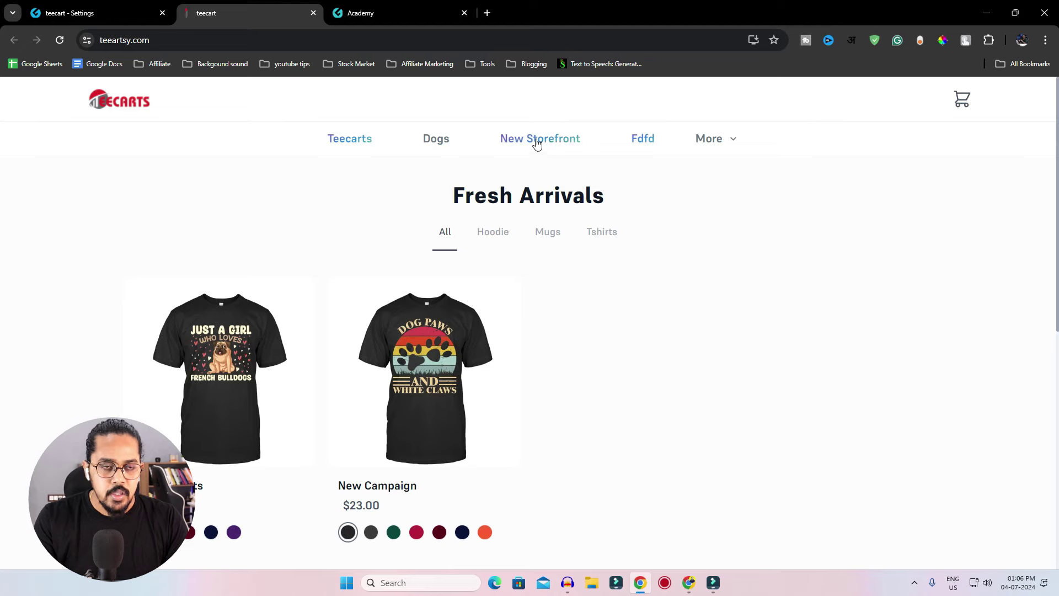
left_click(101, 11)
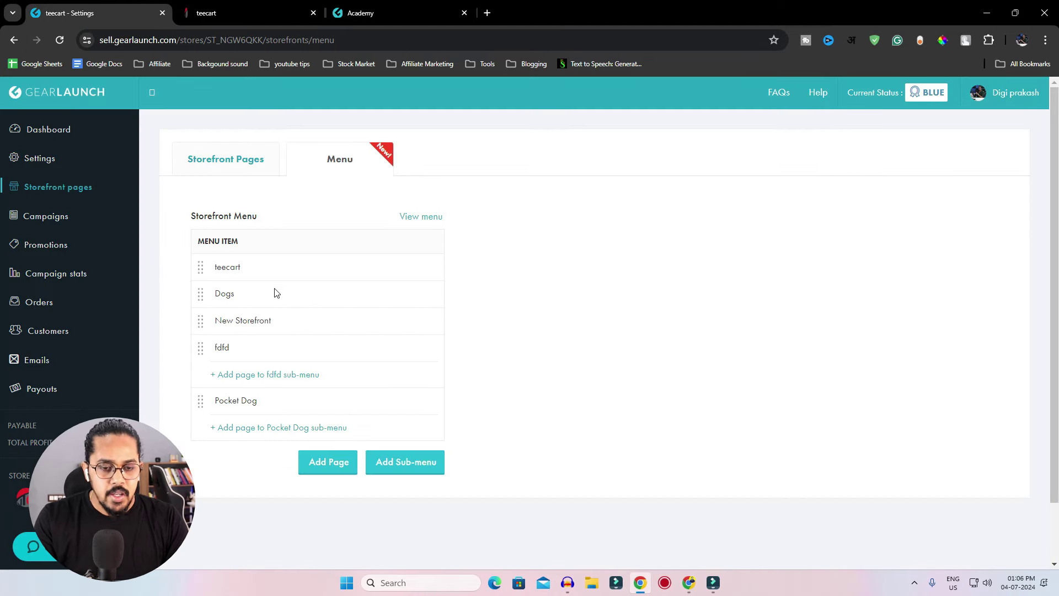
Open the campaigns list and compare it with the products shown on the live storefront.
left_click(45, 218)
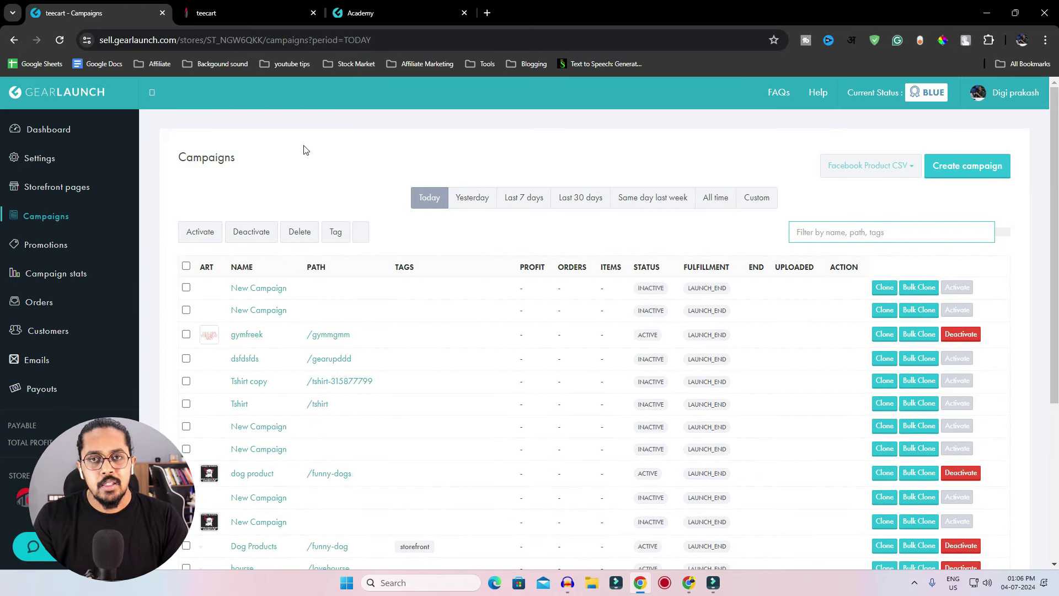
left_click(240, 9)
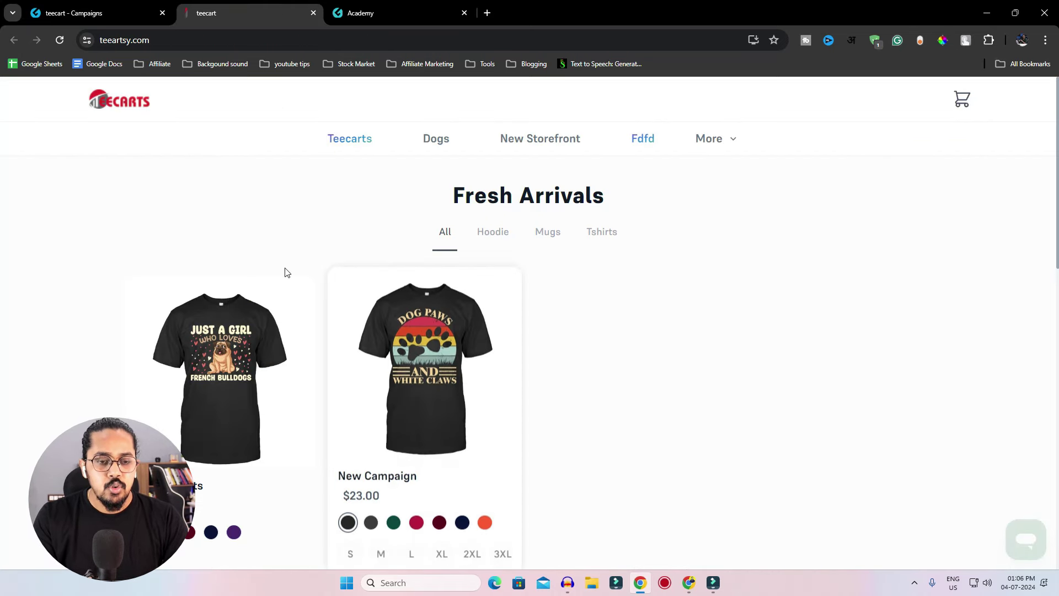
left_click(86, 16)
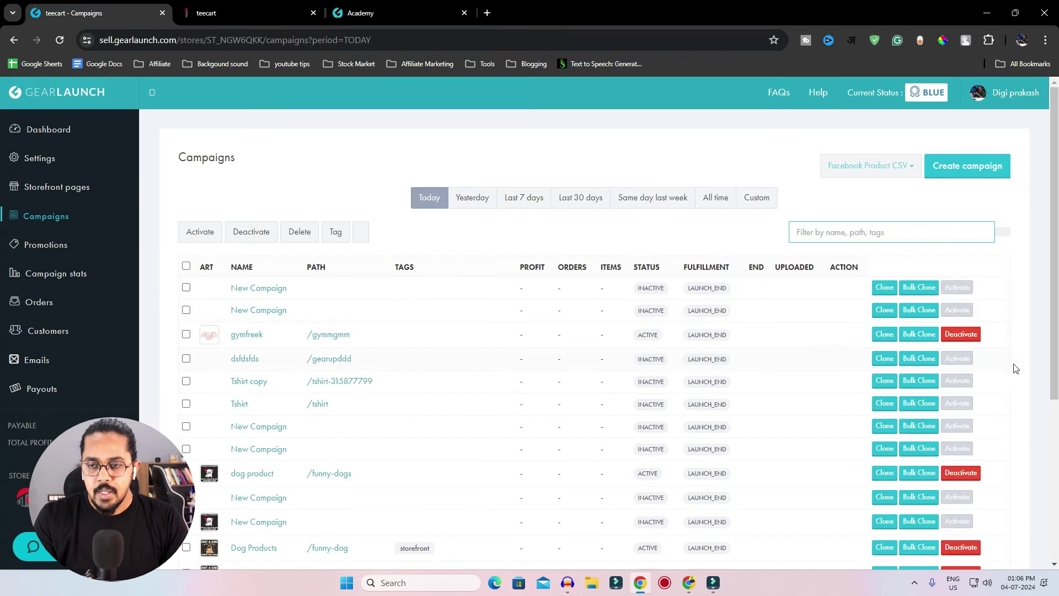
Create a new campaign and set its URL path to nikeshoes.
left_click(961, 167)
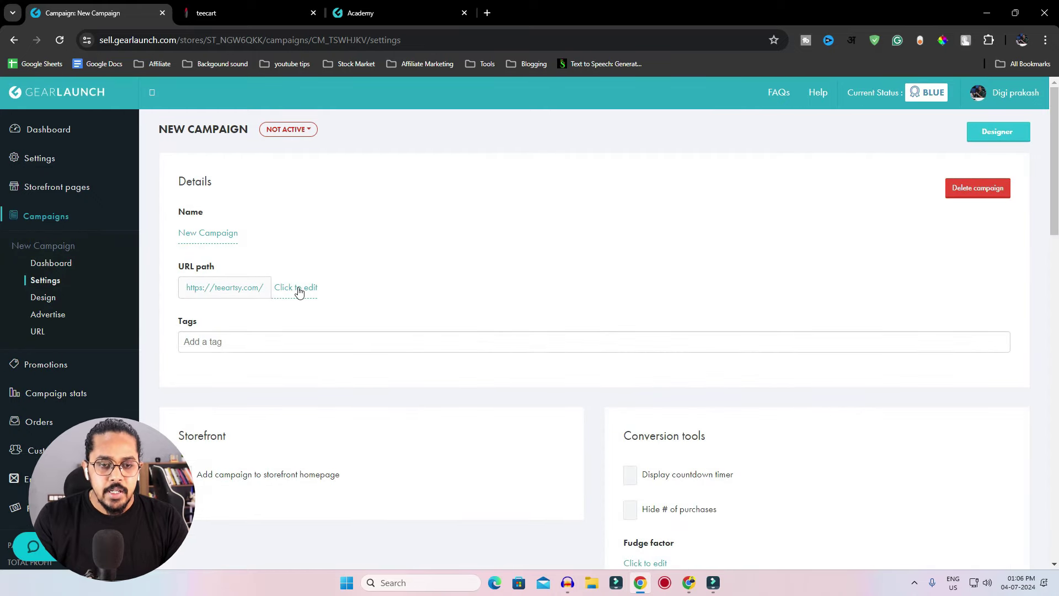
left_click(298, 290)
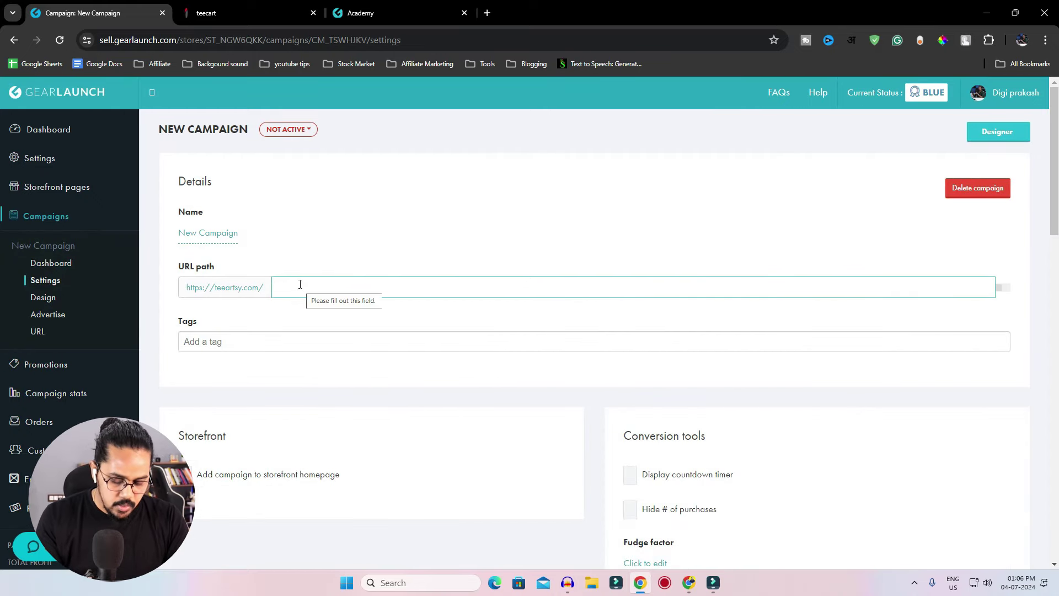
type("nikeshoes")
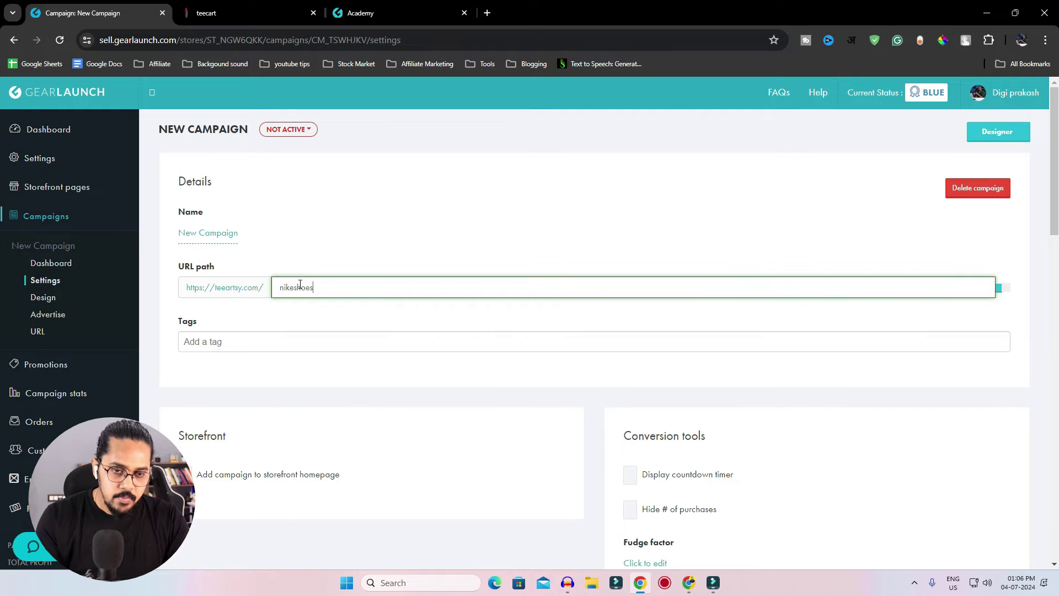
left_click(303, 263)
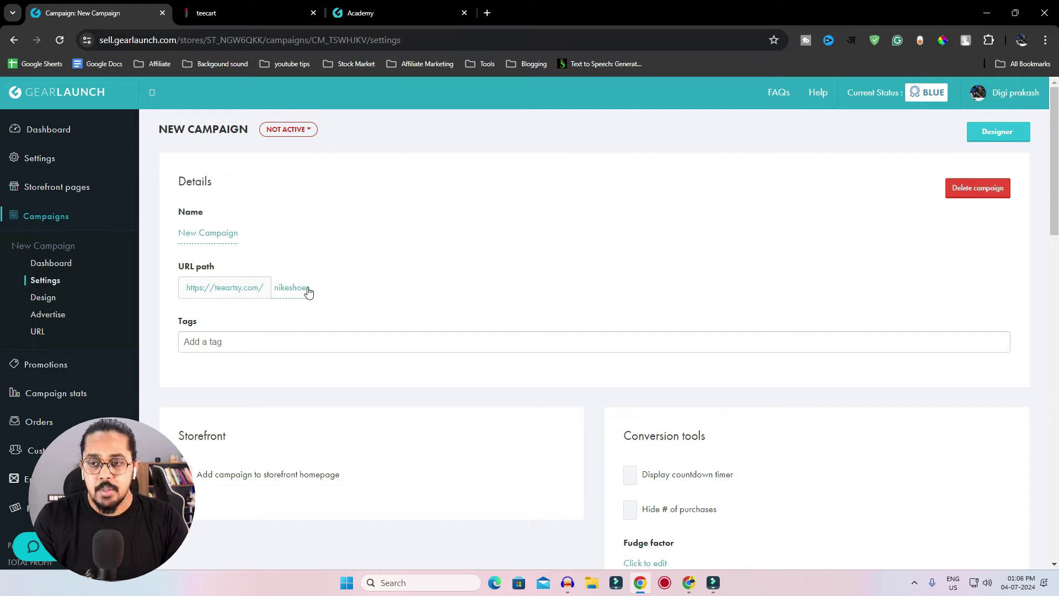
Open the campaign's designer and upload the sneaker artwork "Untitled design (1)" from Downloads as the front design.
left_click(1000, 136)
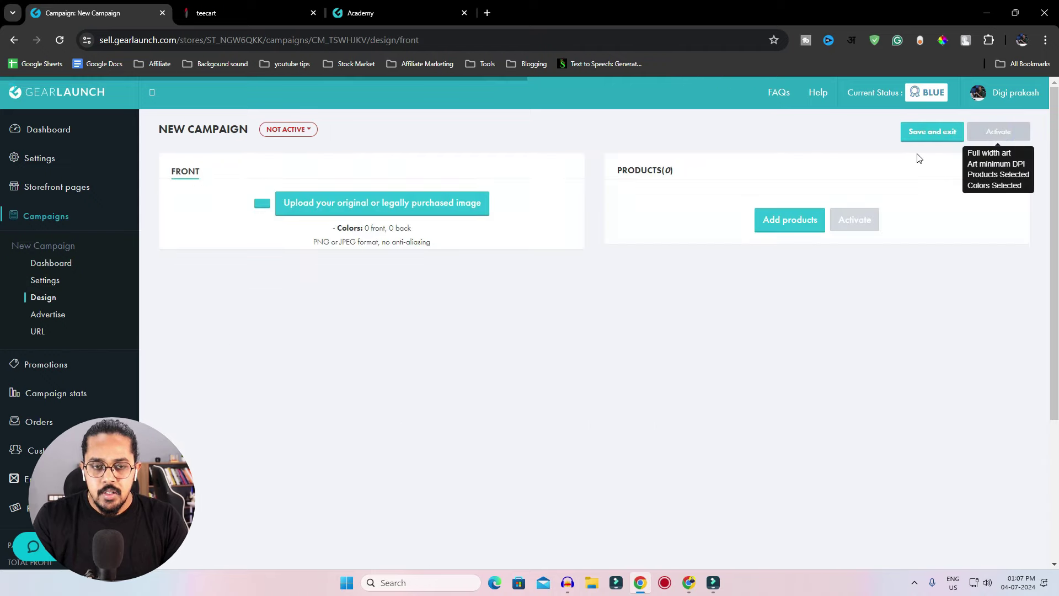
left_click(383, 204)
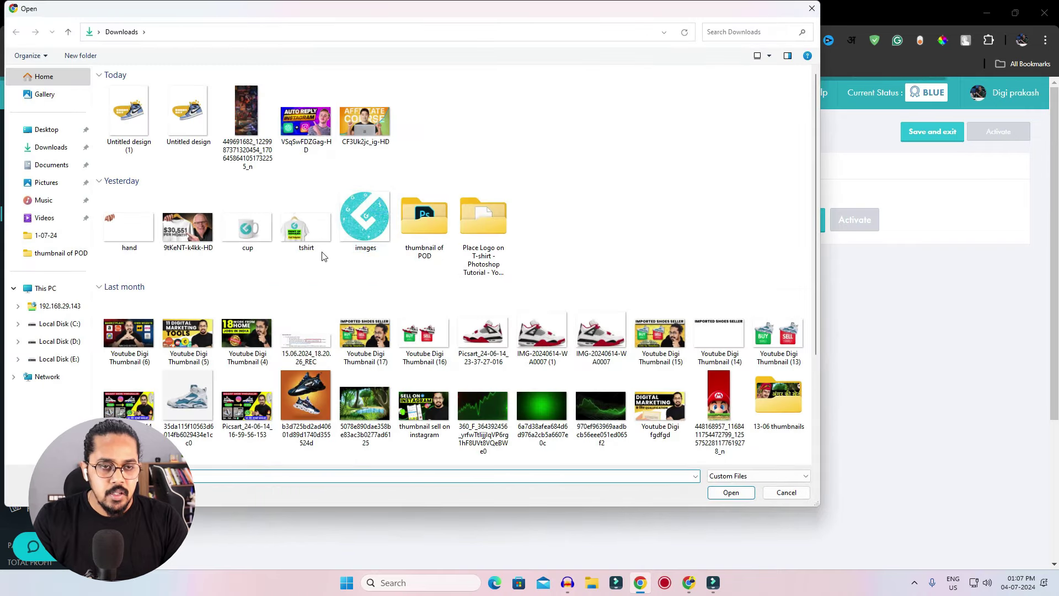
left_click(118, 117)
double_click(118, 117)
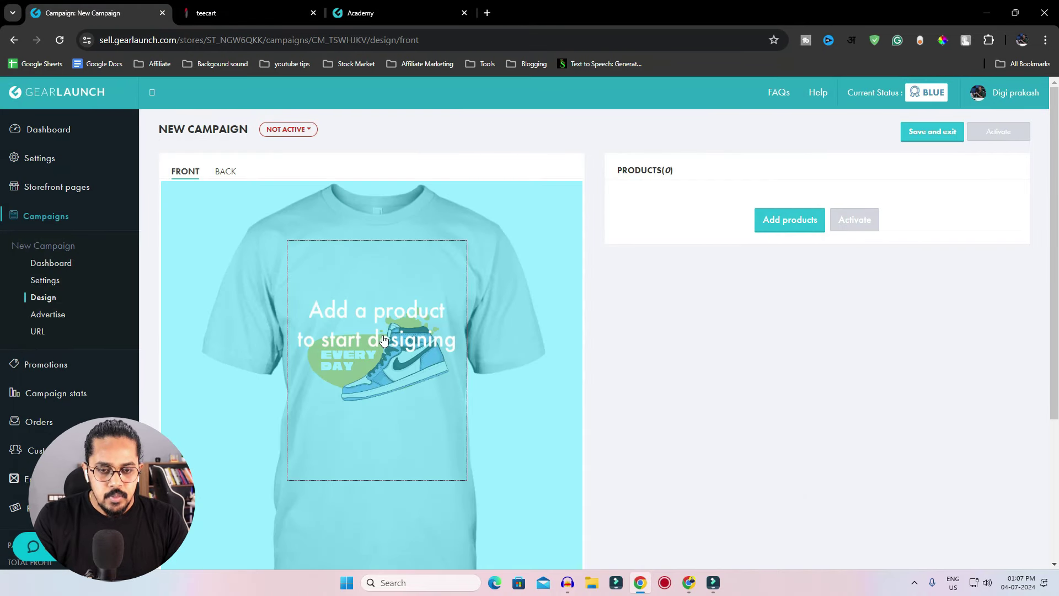
Add the Unisex Long Sleeve Classic Tee from the Apparel category to the campaign's products.
scroll(396, 318, "down", 1)
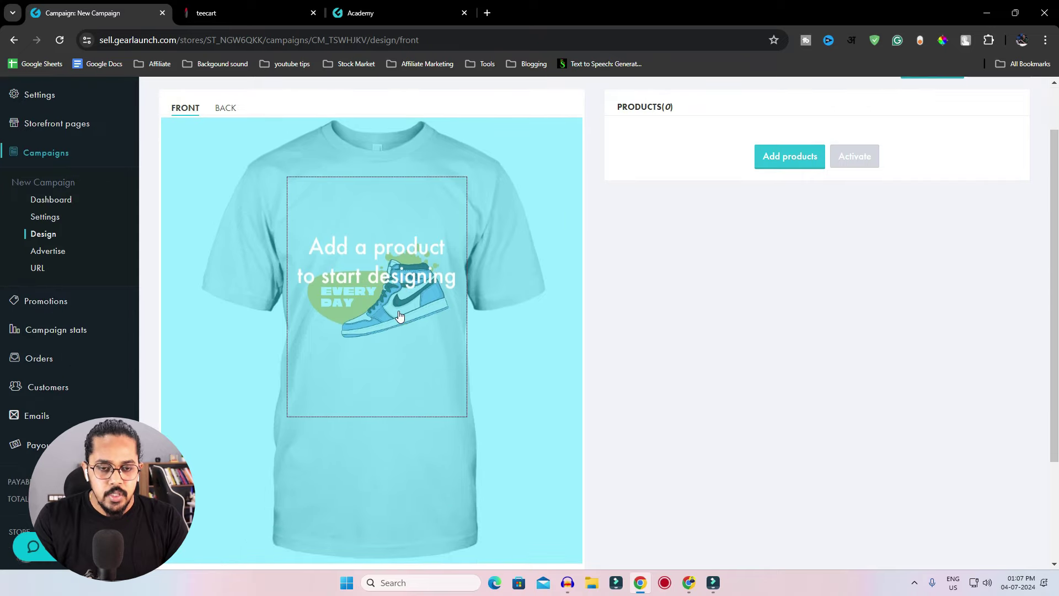
scroll(400, 316, "down", 2)
scroll(400, 316, "up", 4)
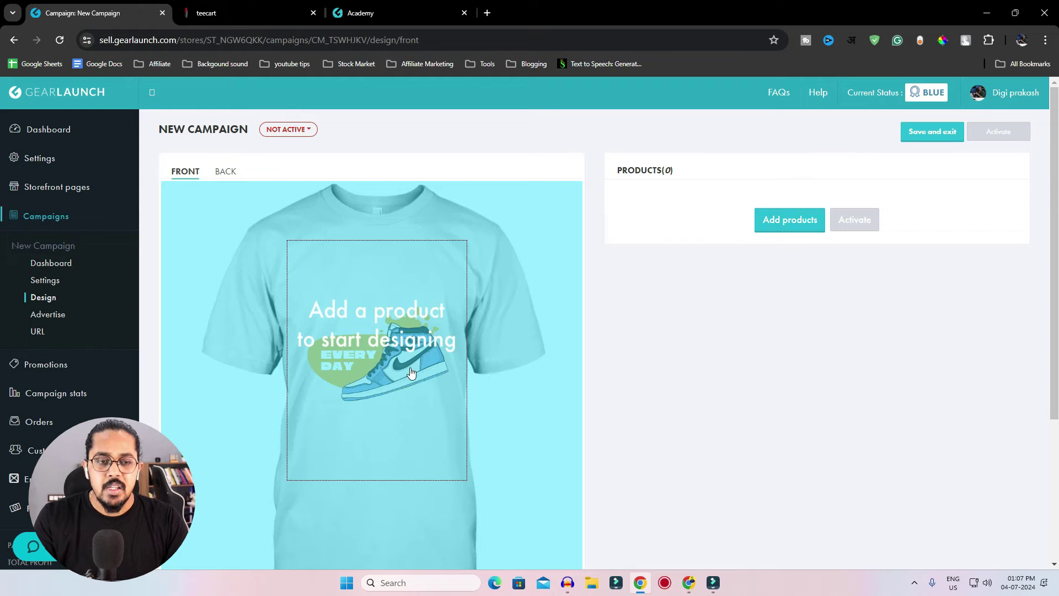
left_click(790, 219)
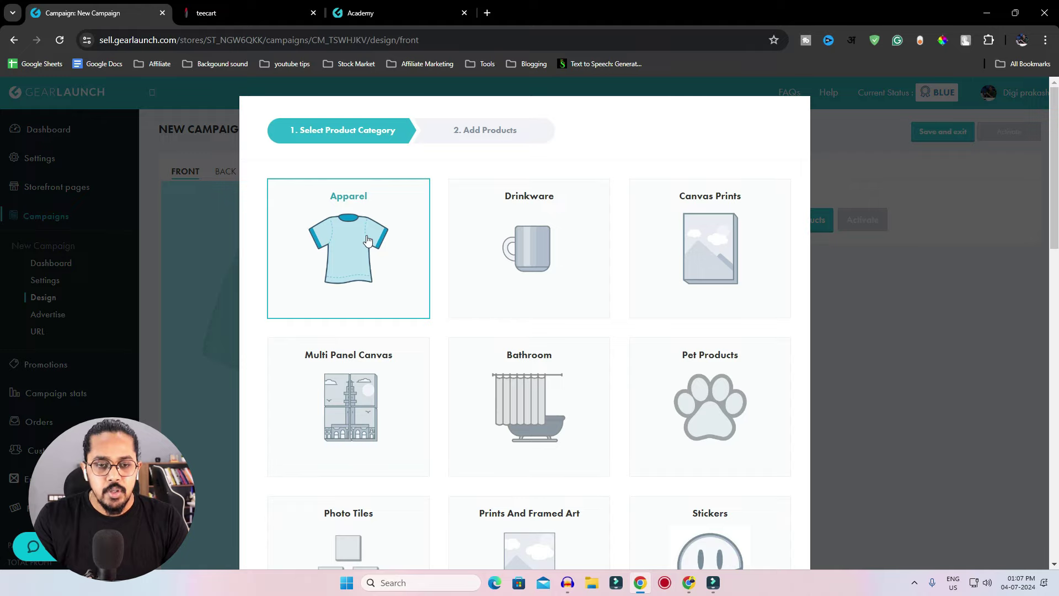
scroll(579, 362, "down", 15)
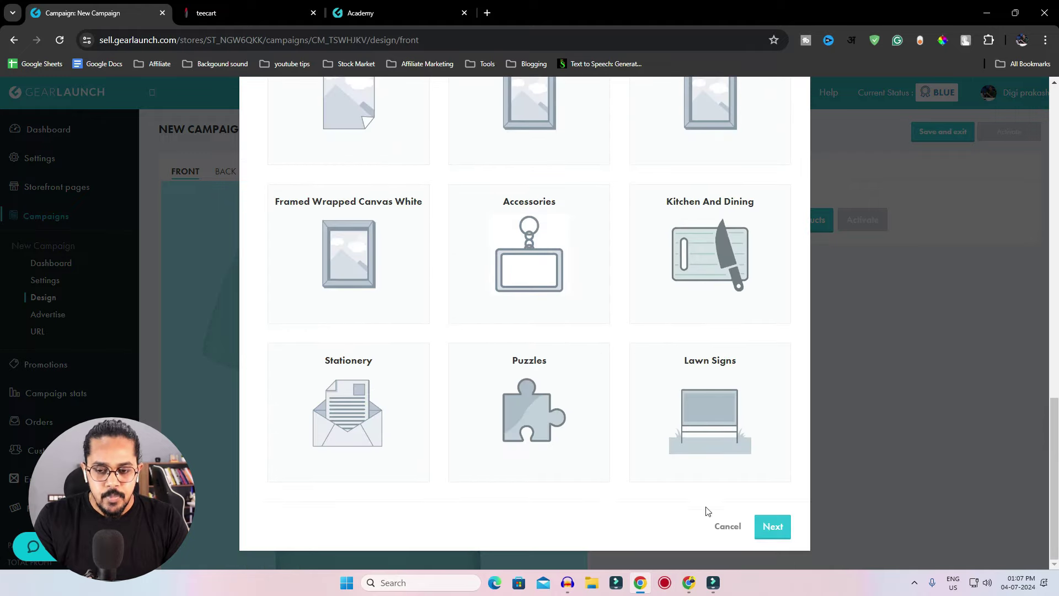
left_click(773, 527)
scroll(553, 371, "up", 10)
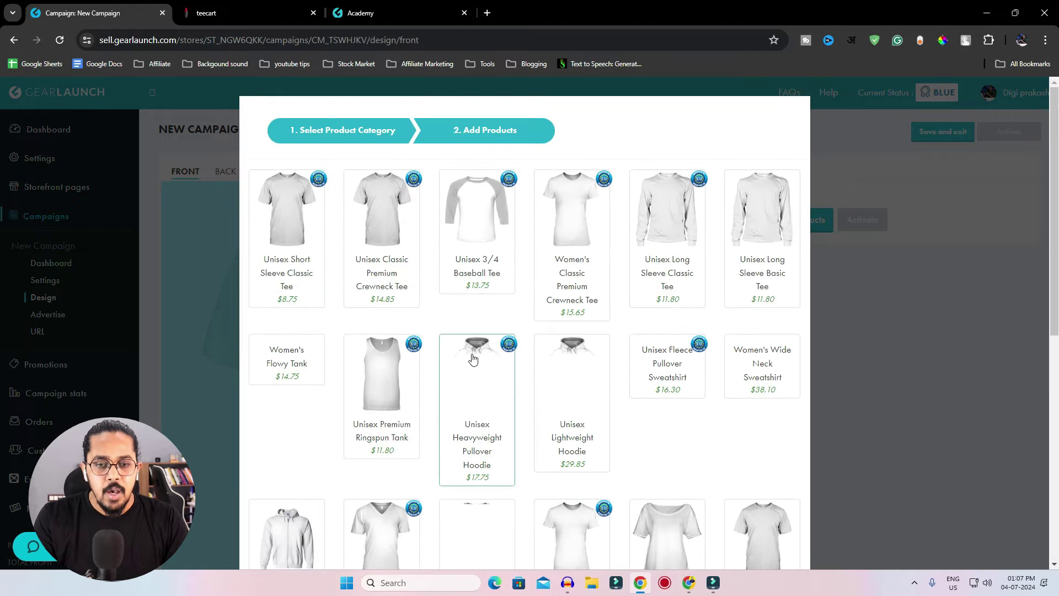
left_click(674, 234)
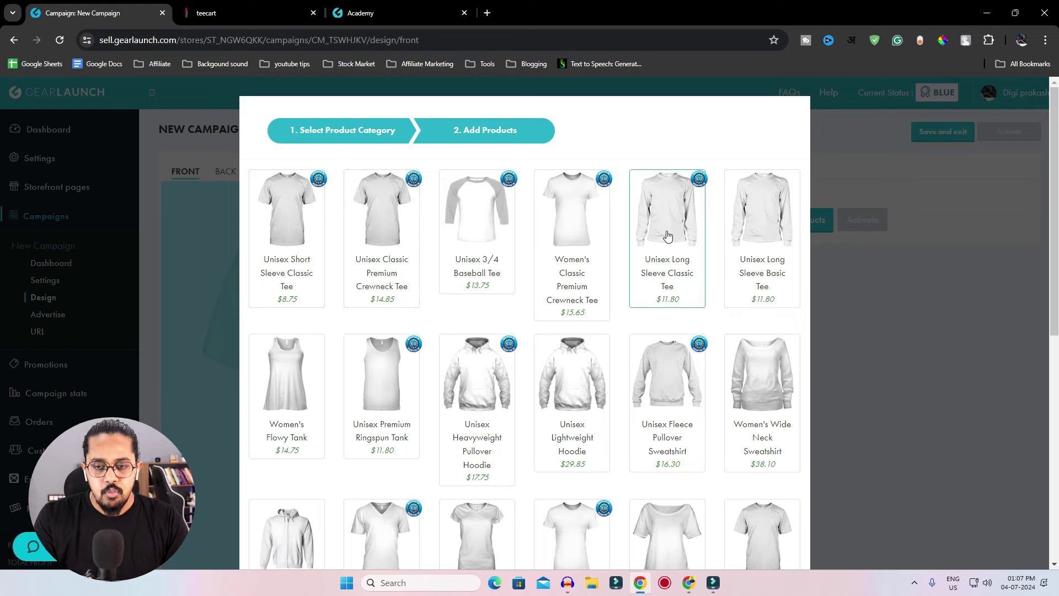
scroll(718, 342, "down", 8)
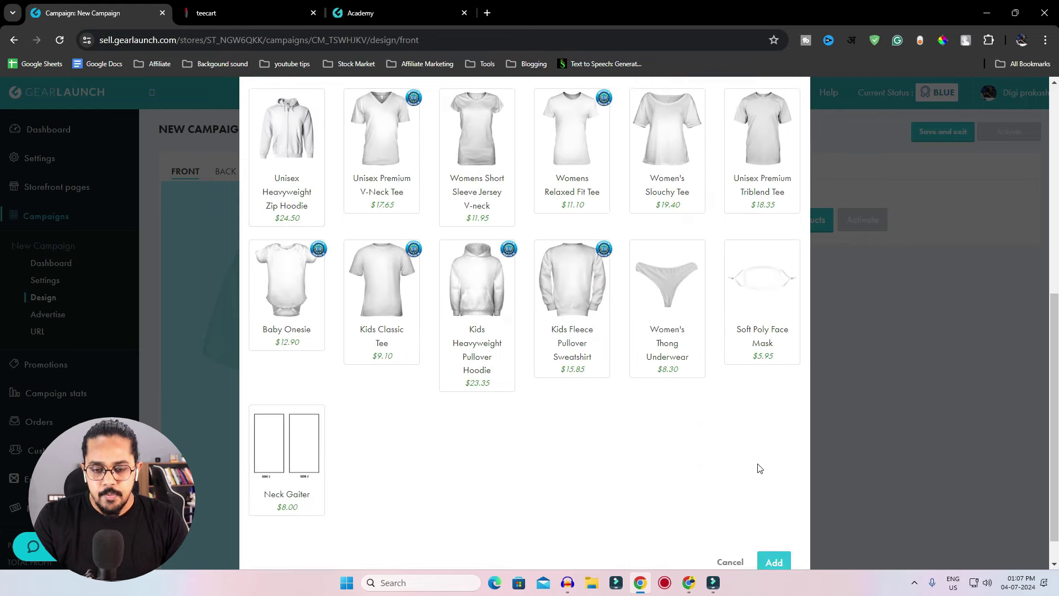
left_click(774, 528)
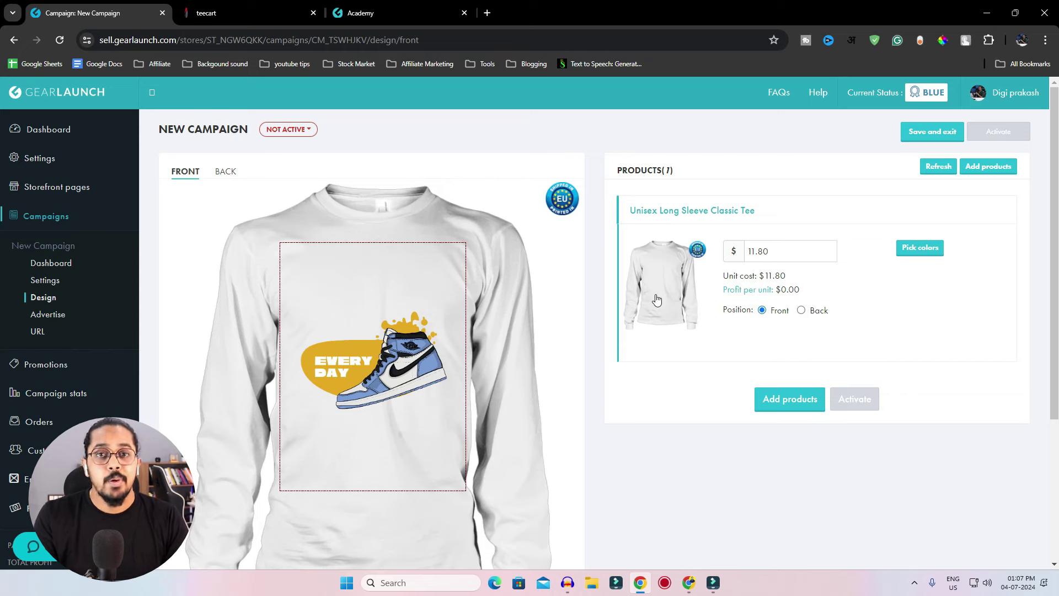
Add the 11oz Ceramic Mug from the Drinkware category as another campaign product.
left_click(784, 401)
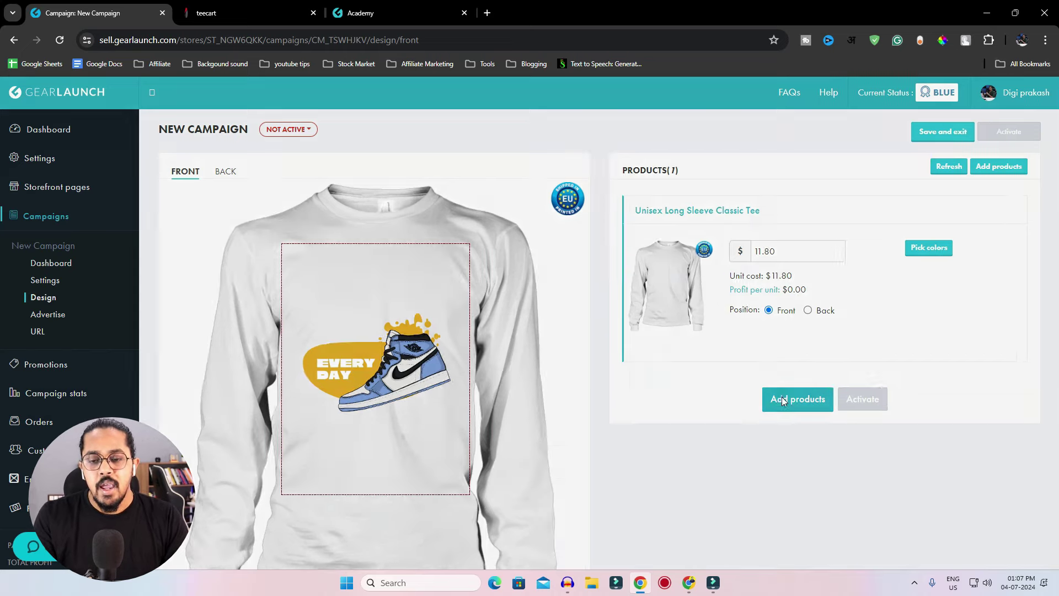
left_click(515, 250)
scroll(607, 331, "down", 15)
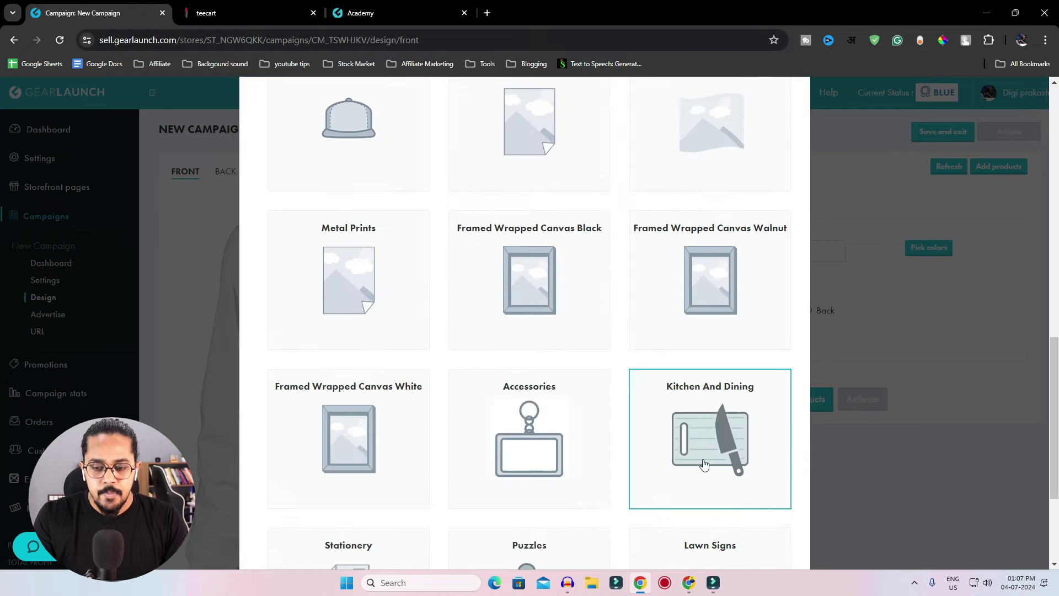
left_click(769, 523)
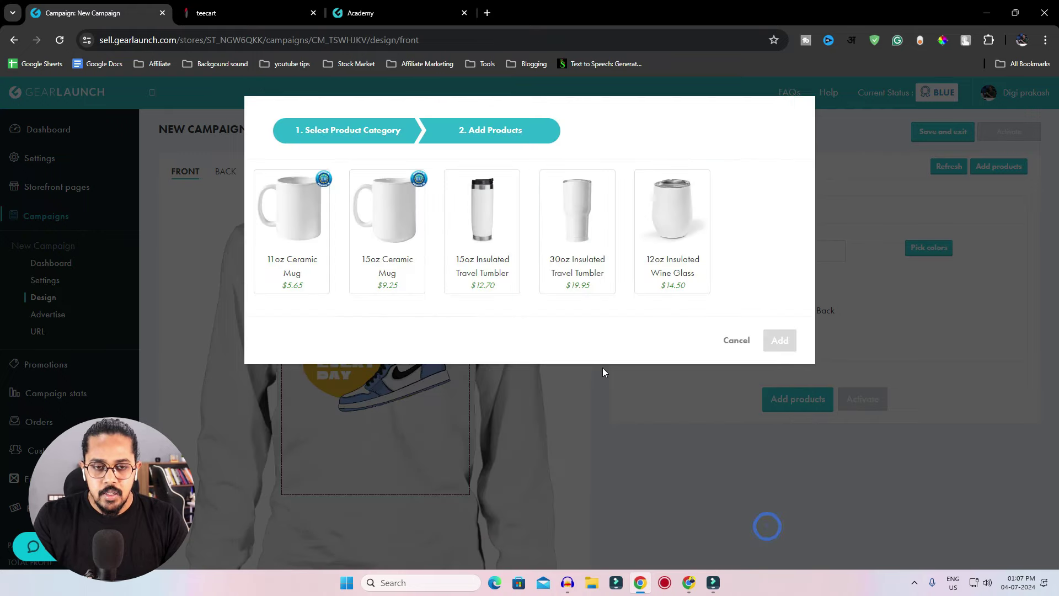
left_click(299, 231)
left_click(774, 347)
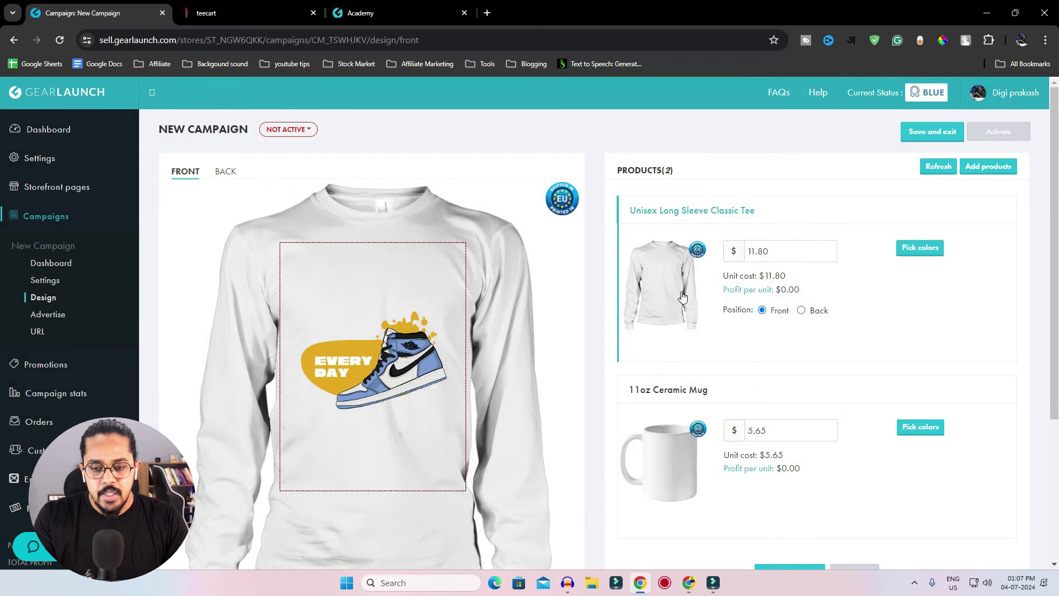
Add the Kids Heavyweight Pullover Hoodie from the Apparel category to the campaign and review the product list.
scroll(683, 297, "down", 3)
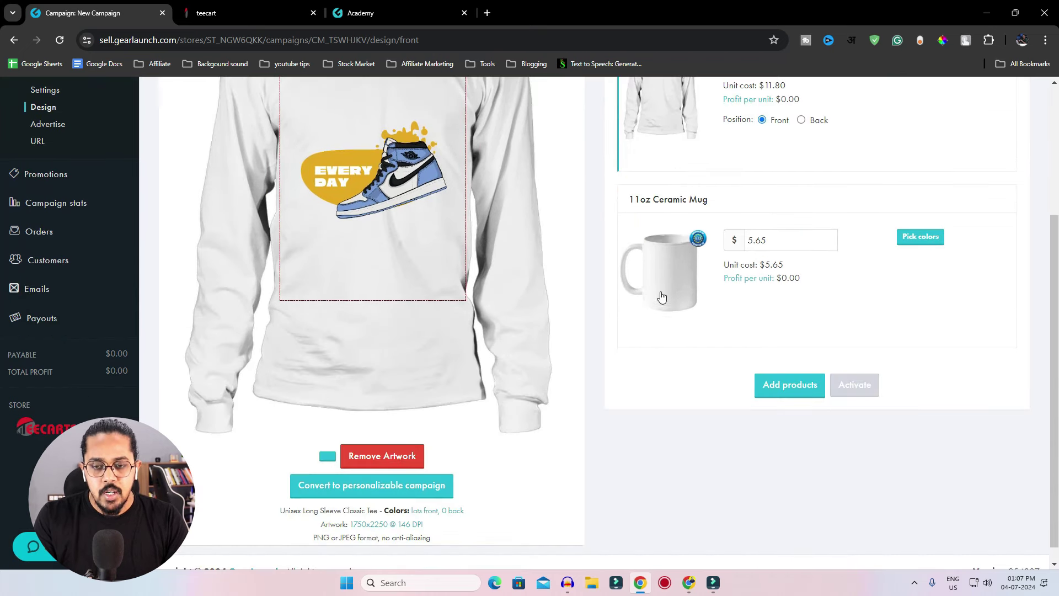
left_click(782, 386)
scroll(640, 342, "down", 10)
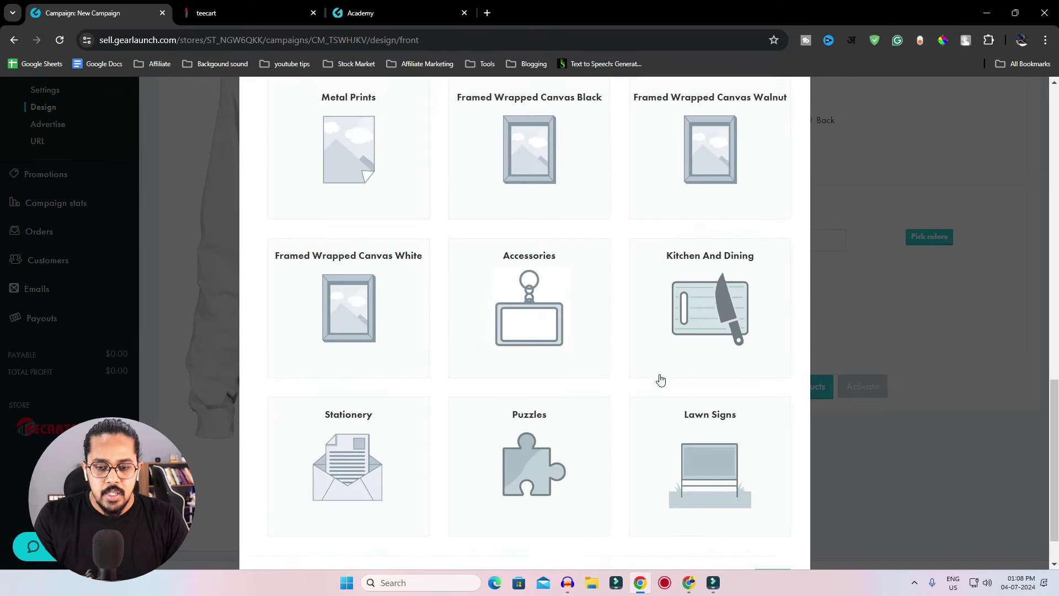
left_click(770, 527)
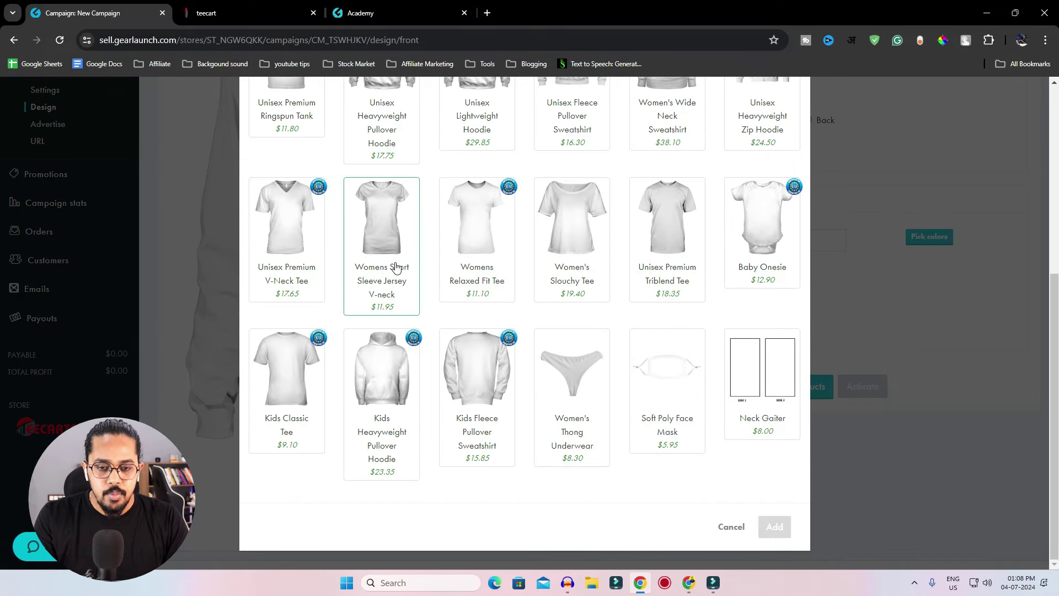
left_click(389, 378)
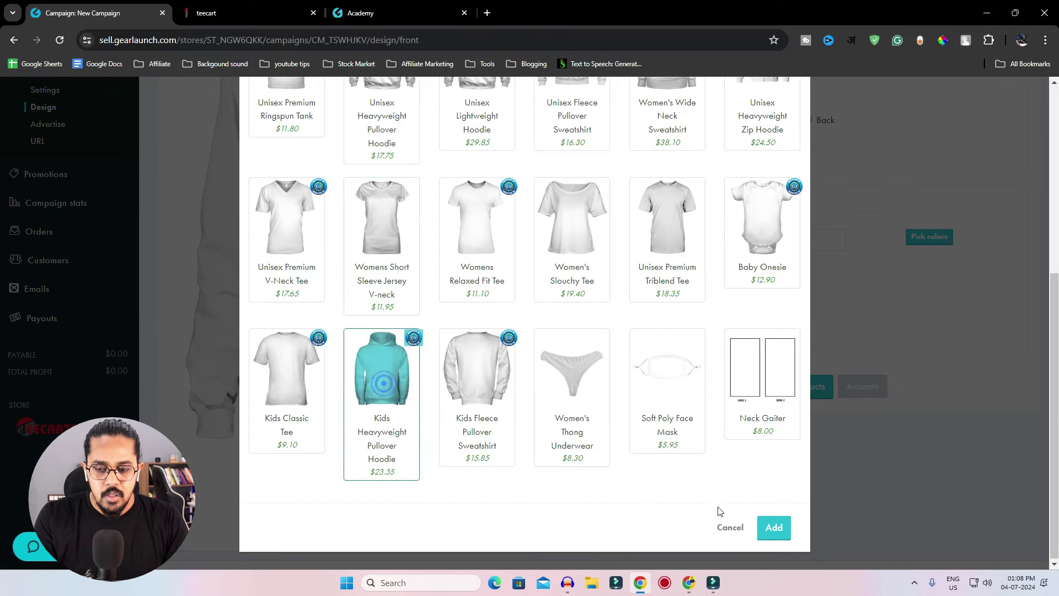
left_click(776, 527)
scroll(785, 339, "down", 1)
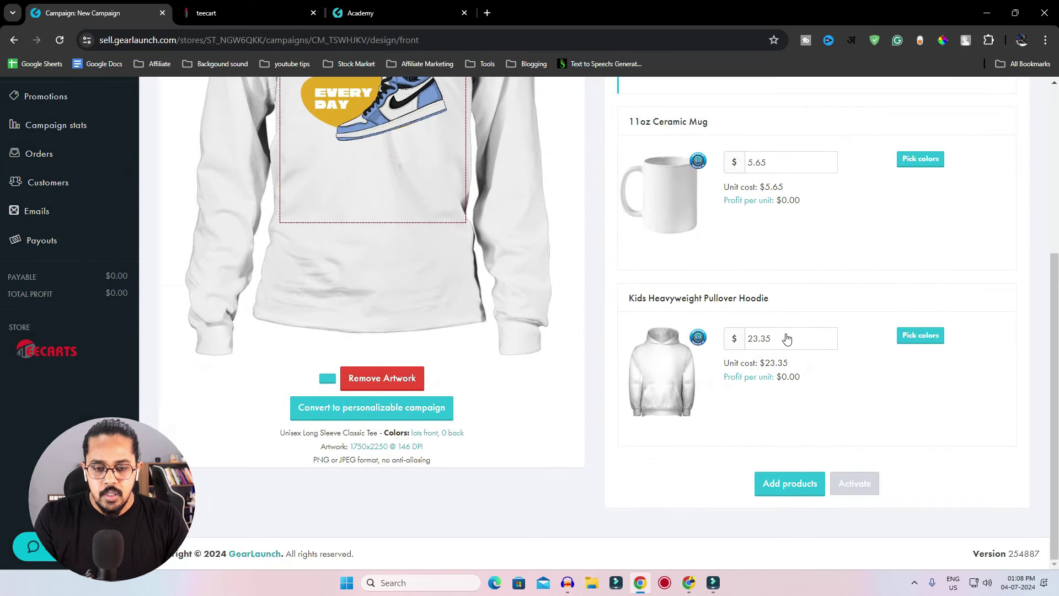
scroll(751, 286, "up", 5)
scroll(751, 331, "down", 5)
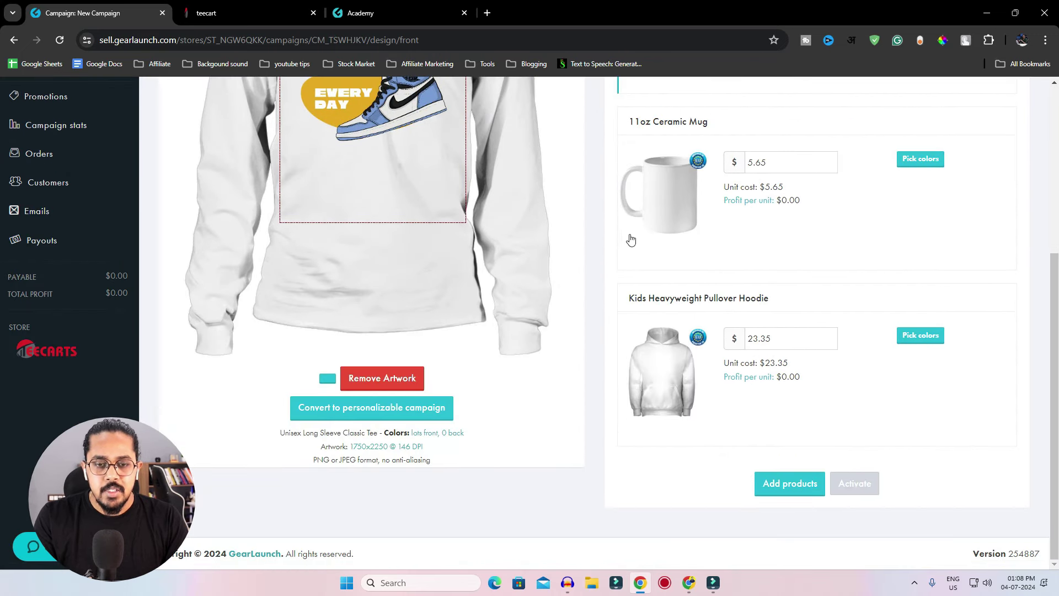
Set the selling price of the Unisex Long Sleeve Classic Tee to $15.
scroll(486, 284, "up", 2)
left_click_drag(353, 257, 352, 258)
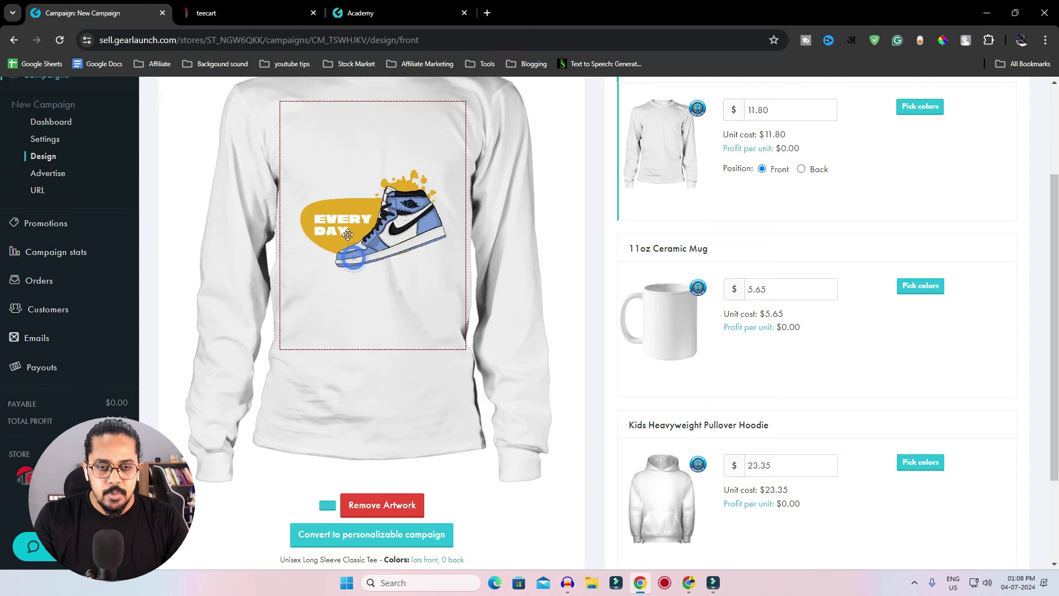
scroll(661, 270, "up", 3)
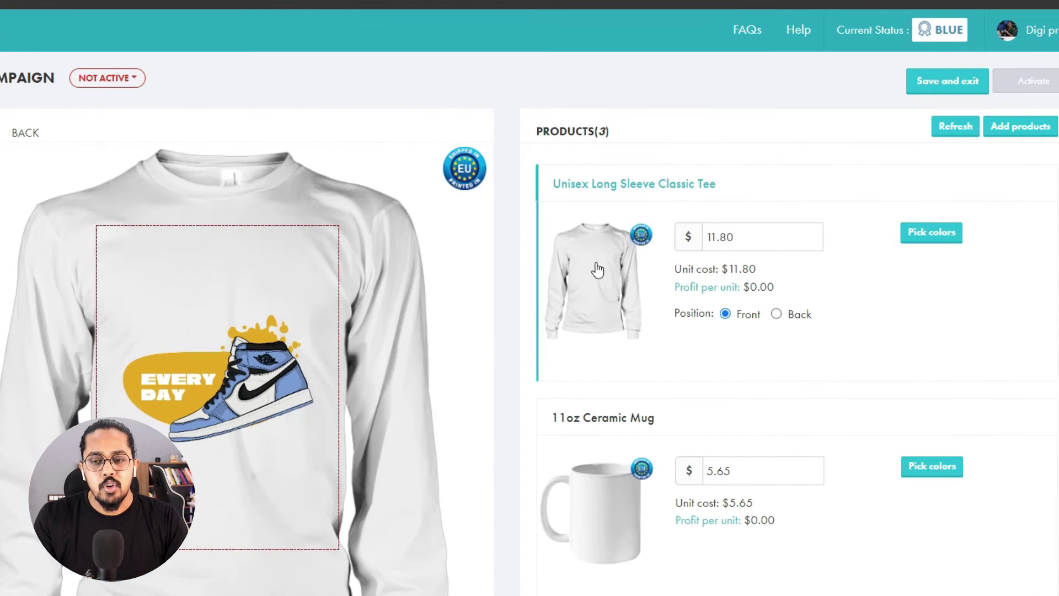
left_click(746, 237)
double_click(746, 237)
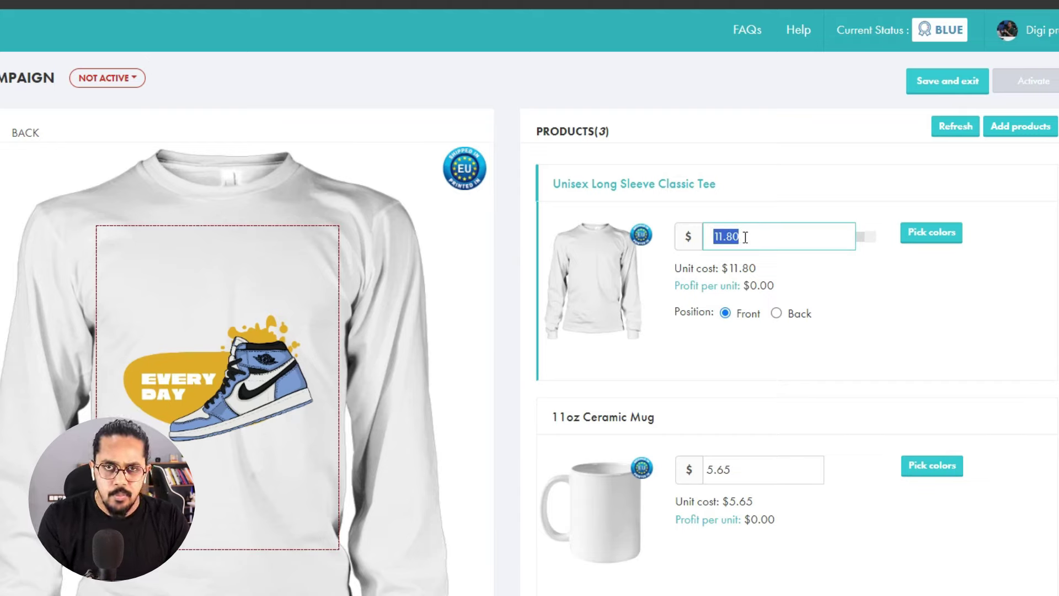
type("15")
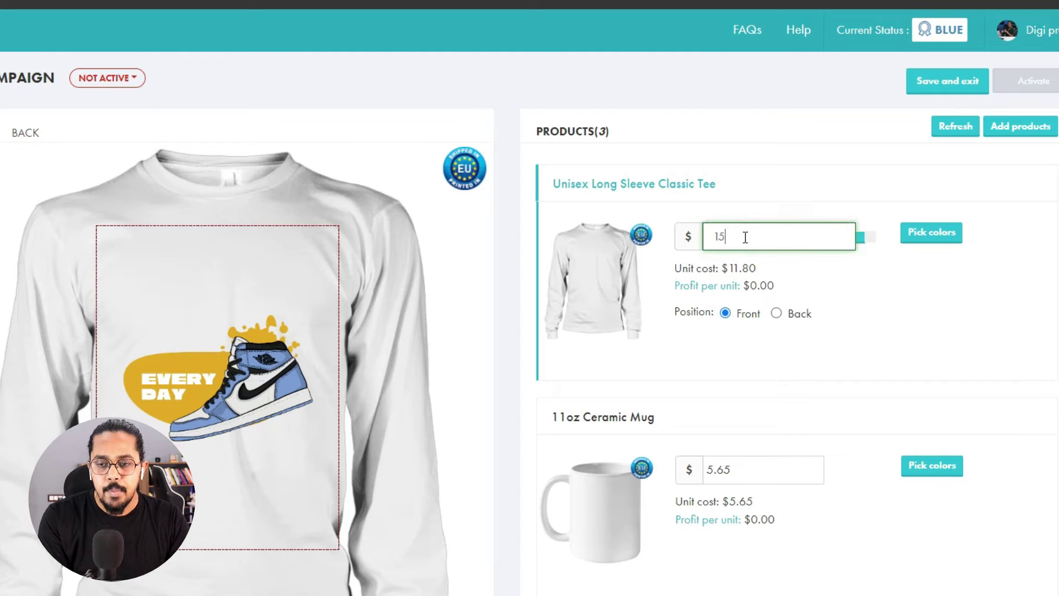
left_click(968, 337)
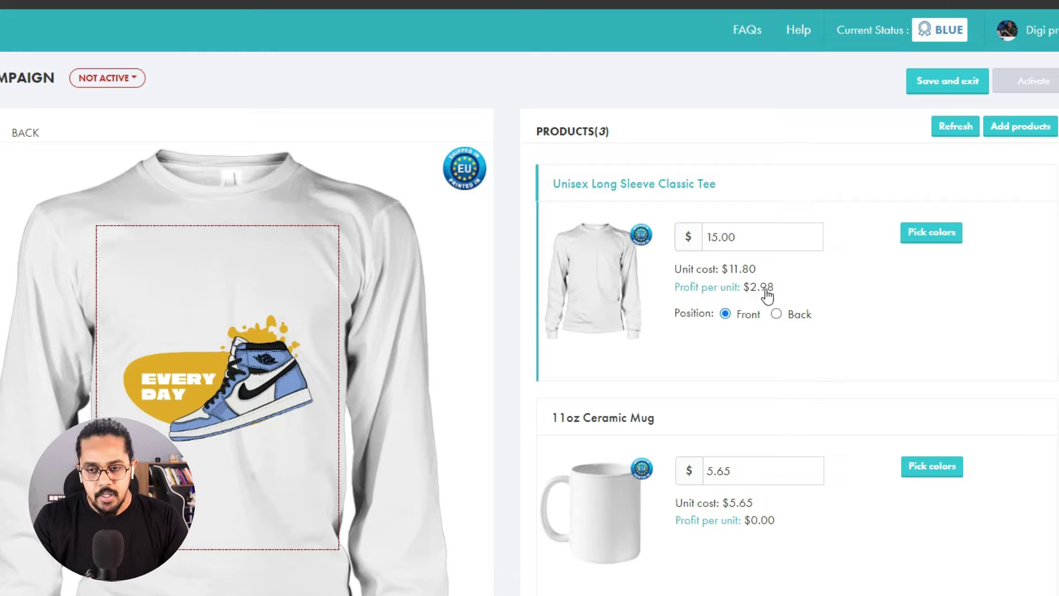
Offer the Unisex Long Sleeve Classic Tee in Ash Grey, Black, Cardinal Red, Dark Heather, Forest Green, Military Green, Light Pink, Light Blue and Irish Green.
left_click(934, 241)
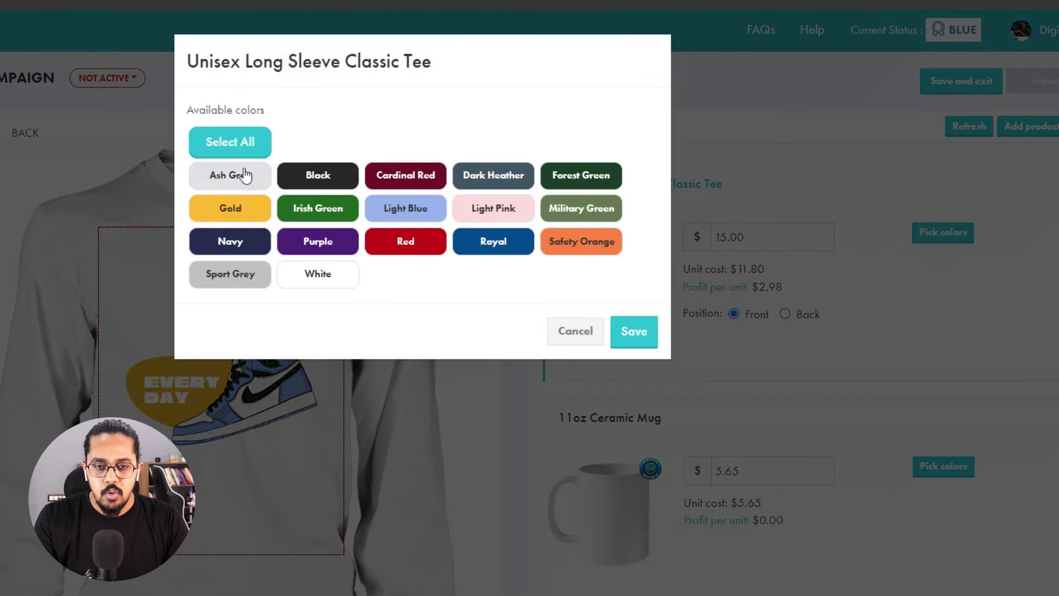
left_click(245, 175)
left_click(337, 175)
left_click(411, 176)
left_click(491, 181)
left_click(571, 176)
left_click(577, 208)
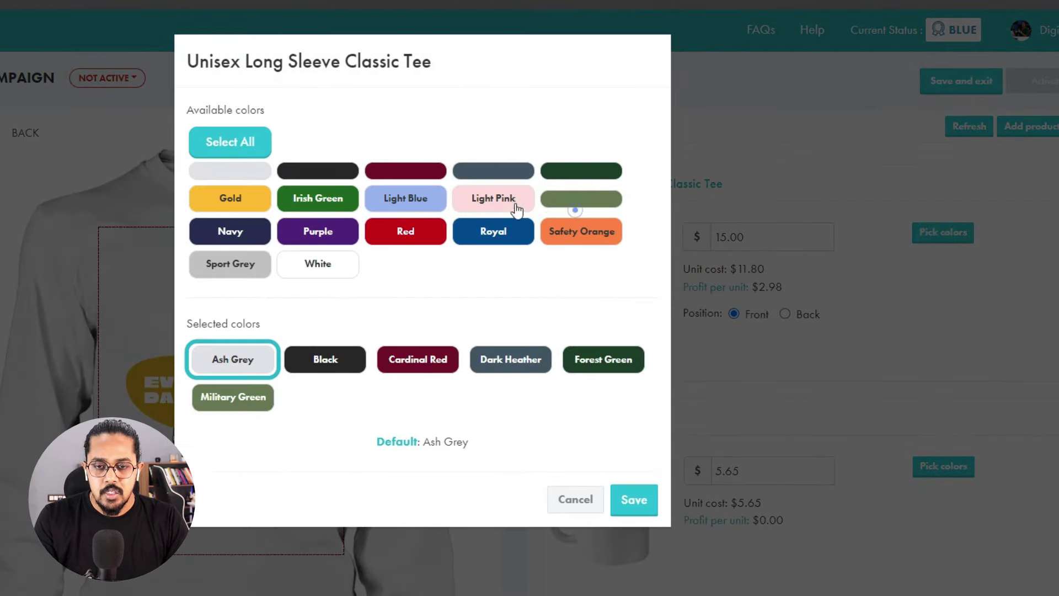
left_click(515, 206)
left_click(406, 197)
left_click(318, 198)
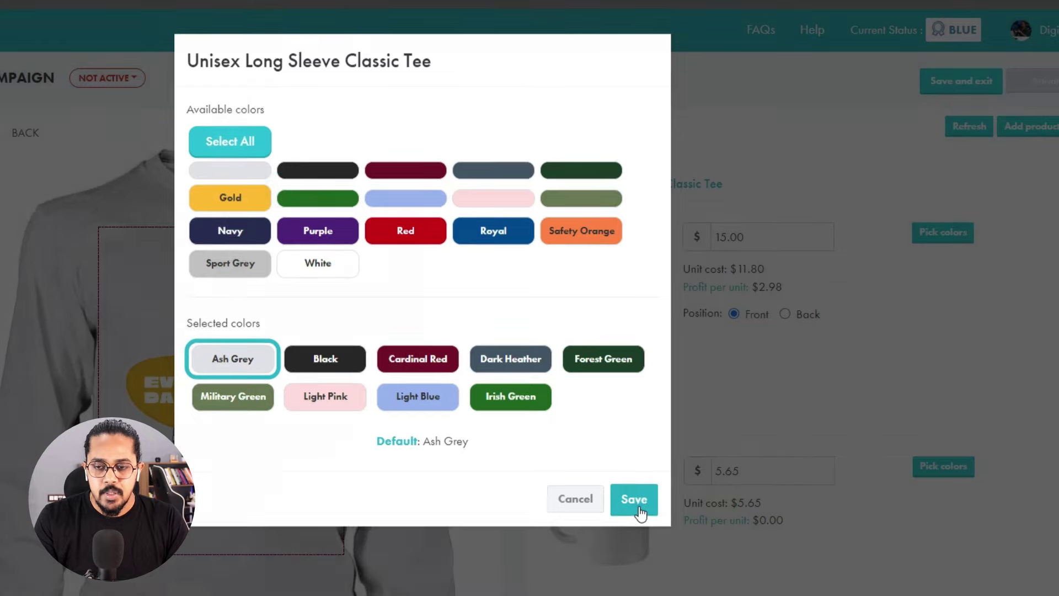
left_click(631, 498)
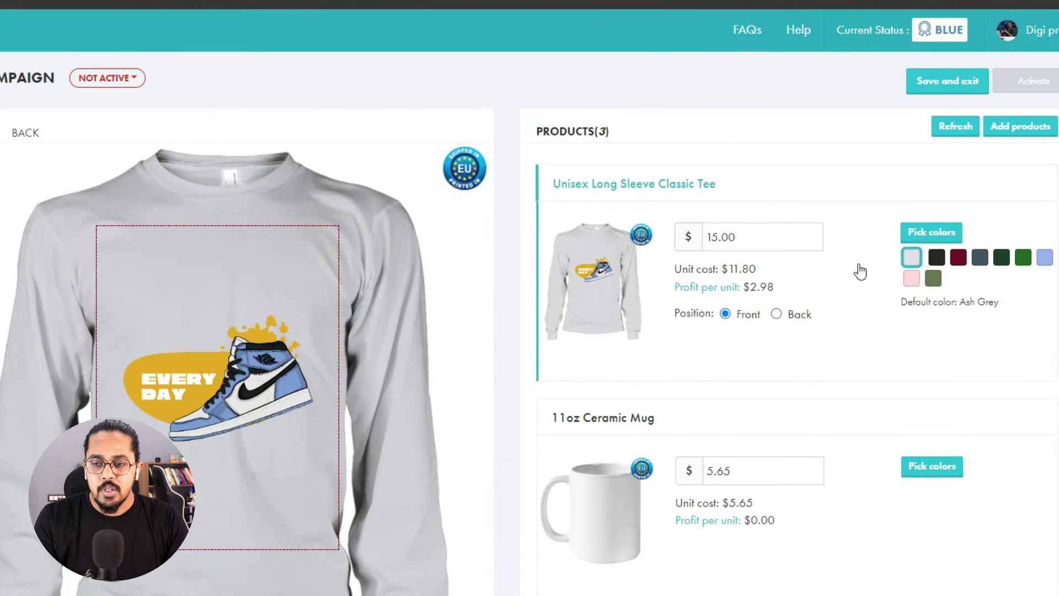
Offer the 11oz Ceramic Mug in Black and White, saving the colors and checking its design preview.
scroll(712, 303, "down", 5)
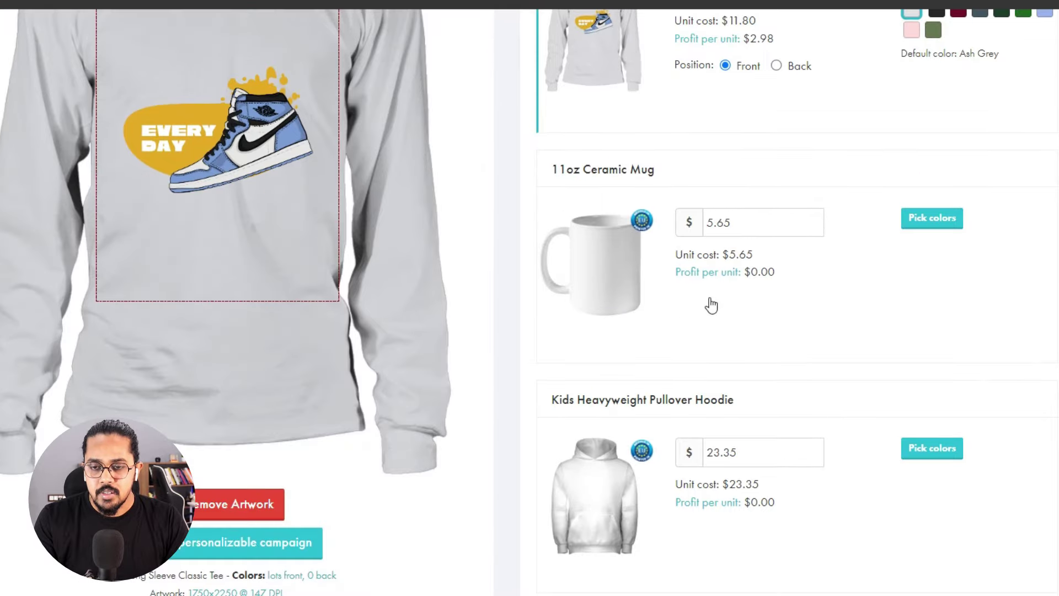
left_click(920, 220)
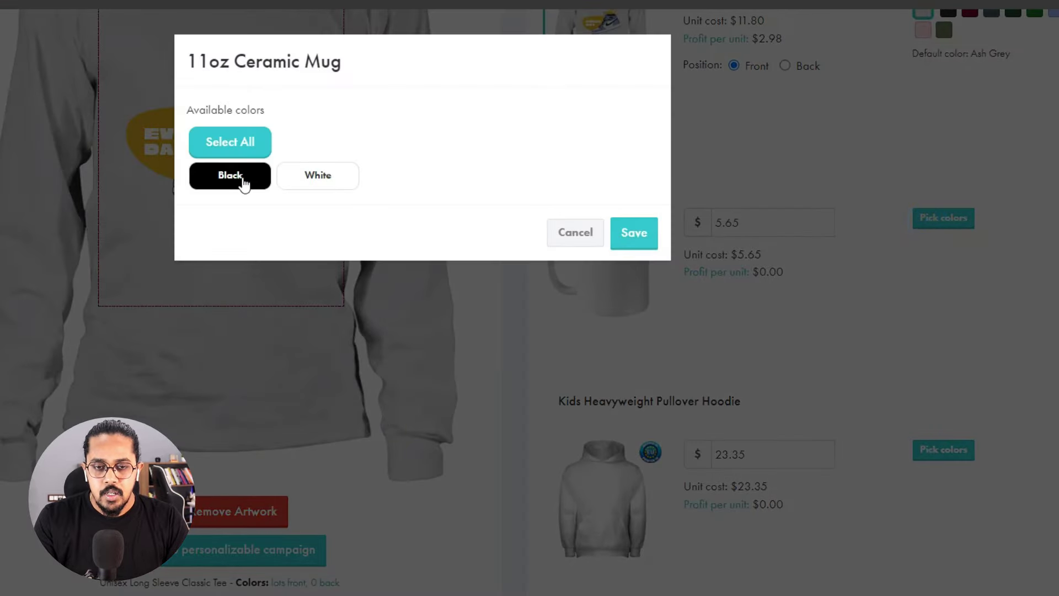
left_click(240, 173)
left_click(330, 184)
left_click(633, 369)
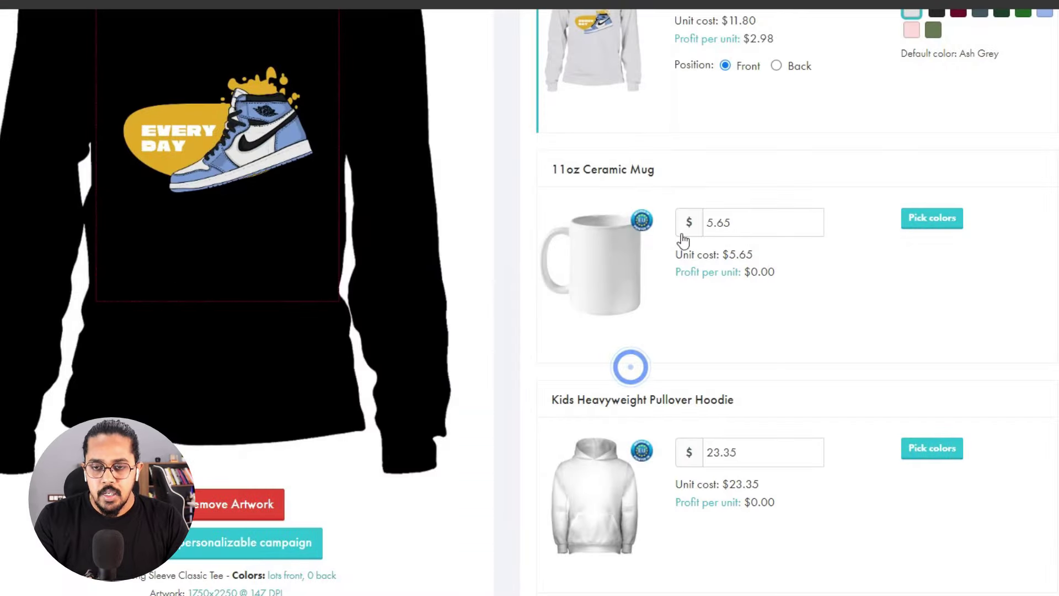
scroll(846, 289, "up", 3)
scroll(846, 289, "down", 3)
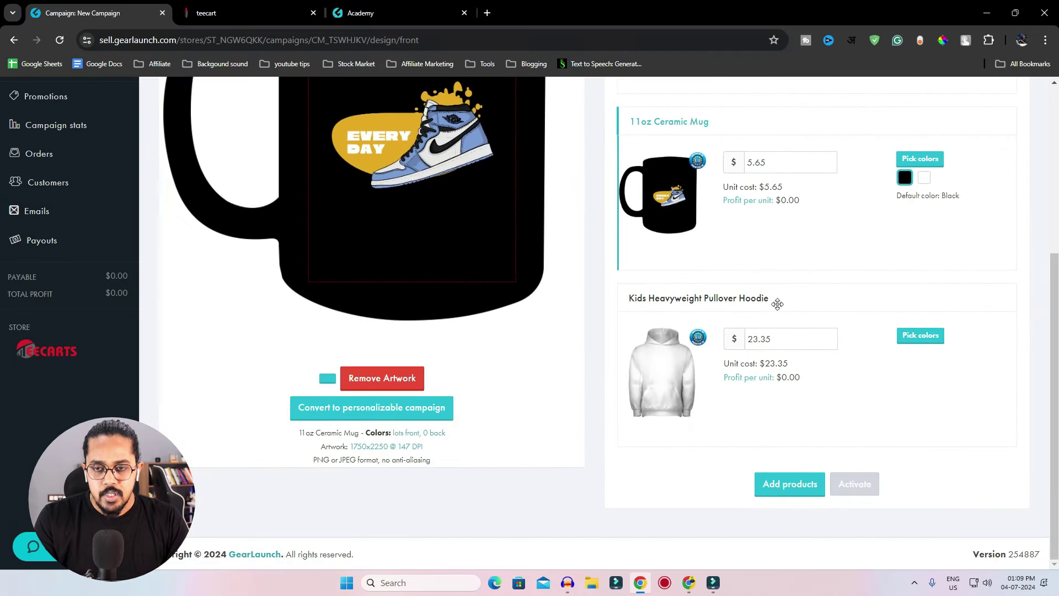
Set the selling price of the 11oz Ceramic Mug to $8.
scroll(777, 304, "up", 2)
left_click(785, 288)
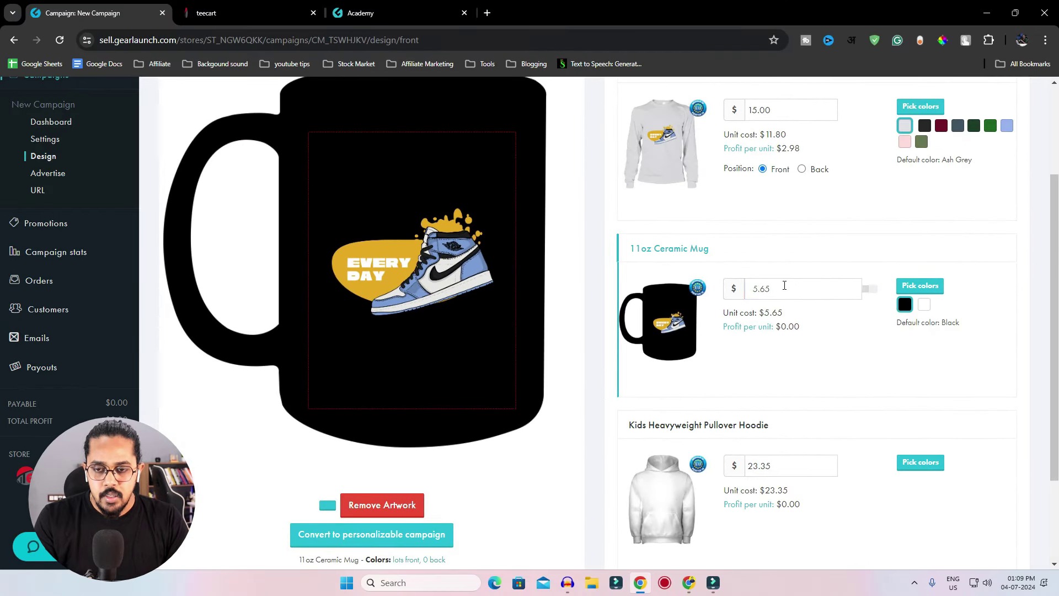
double_click(784, 289)
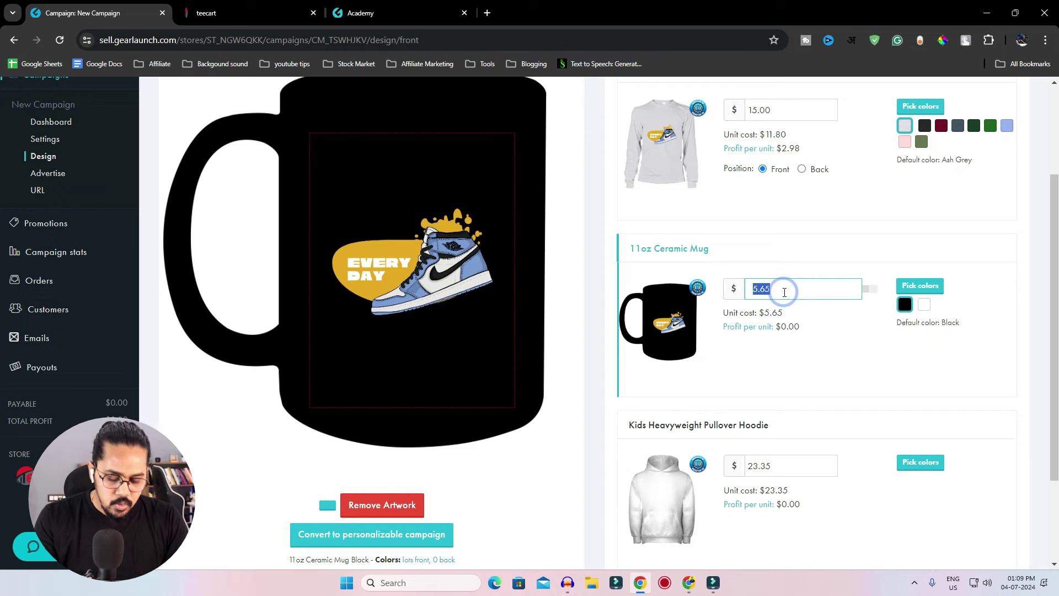
type("8")
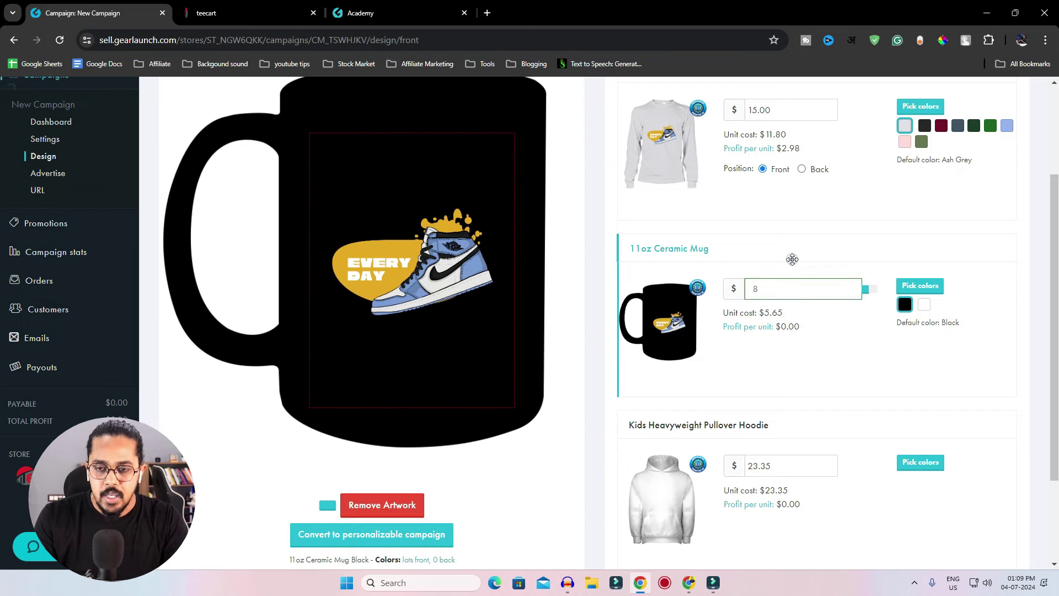
left_click(793, 258)
left_click(808, 326)
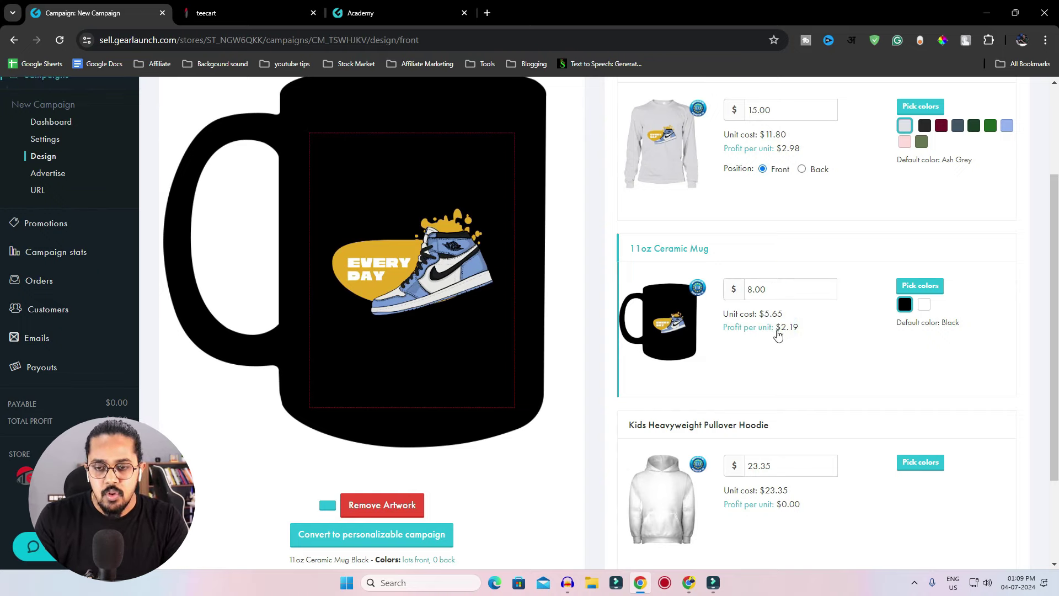
Set the selling price of the Kids Heavyweight Pullover Hoodie to $30.
left_click_drag(776, 330, 800, 330)
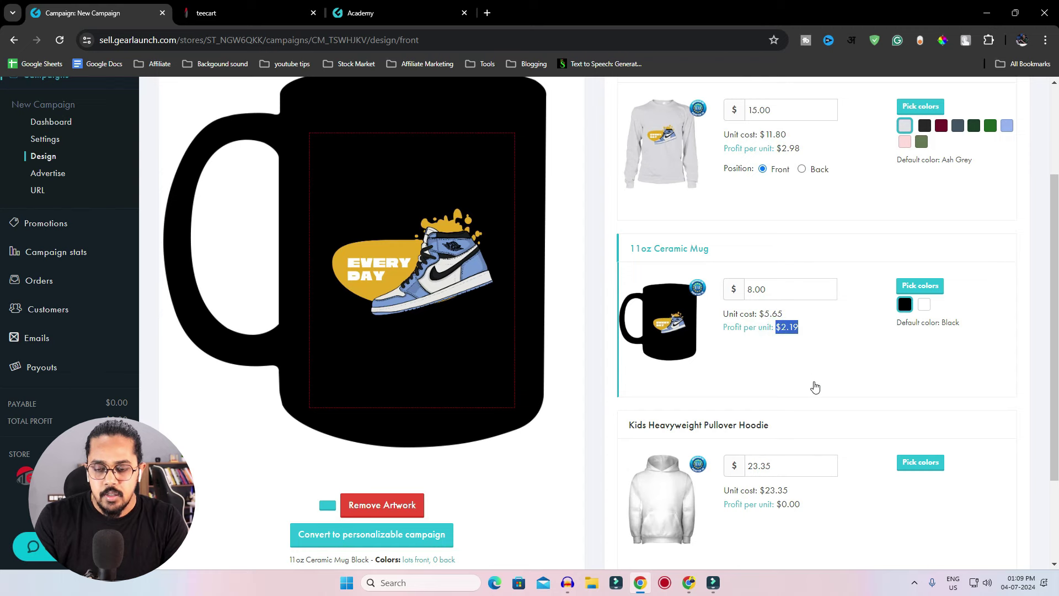
scroll(815, 387, "down", 3)
left_click(793, 343)
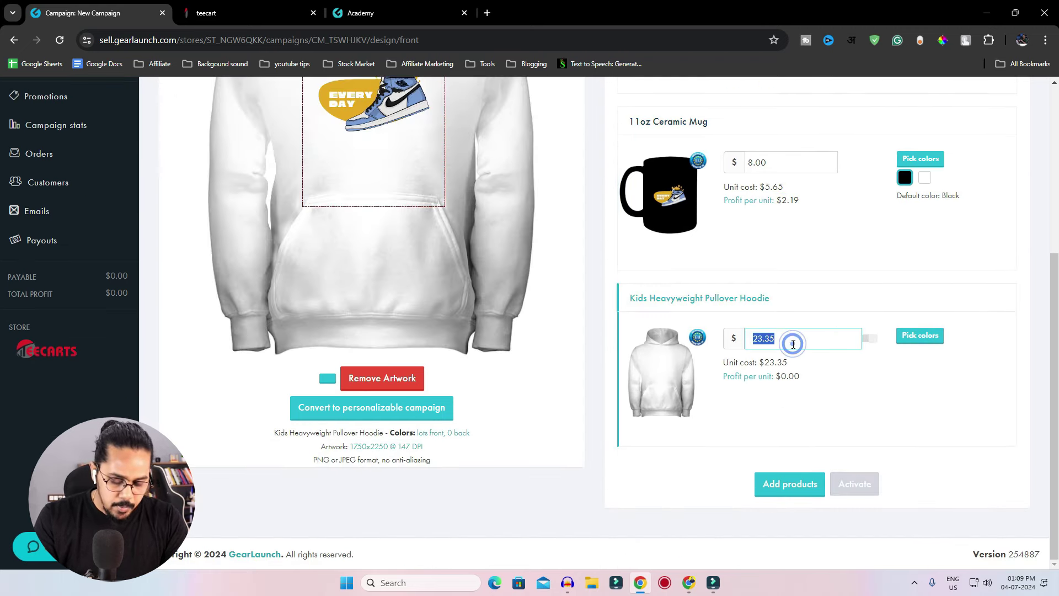
type("30")
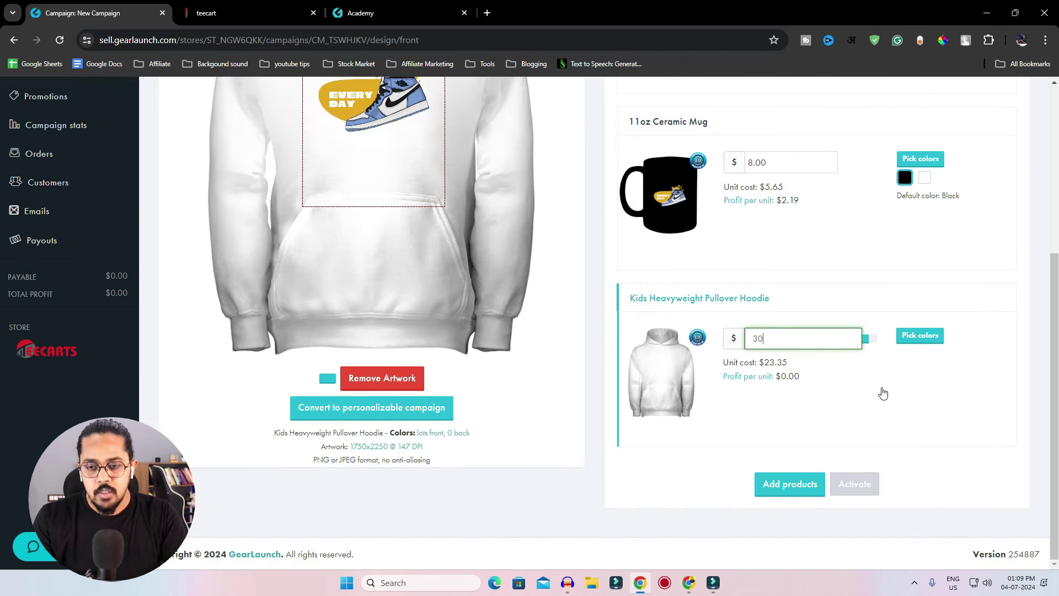
left_click(904, 402)
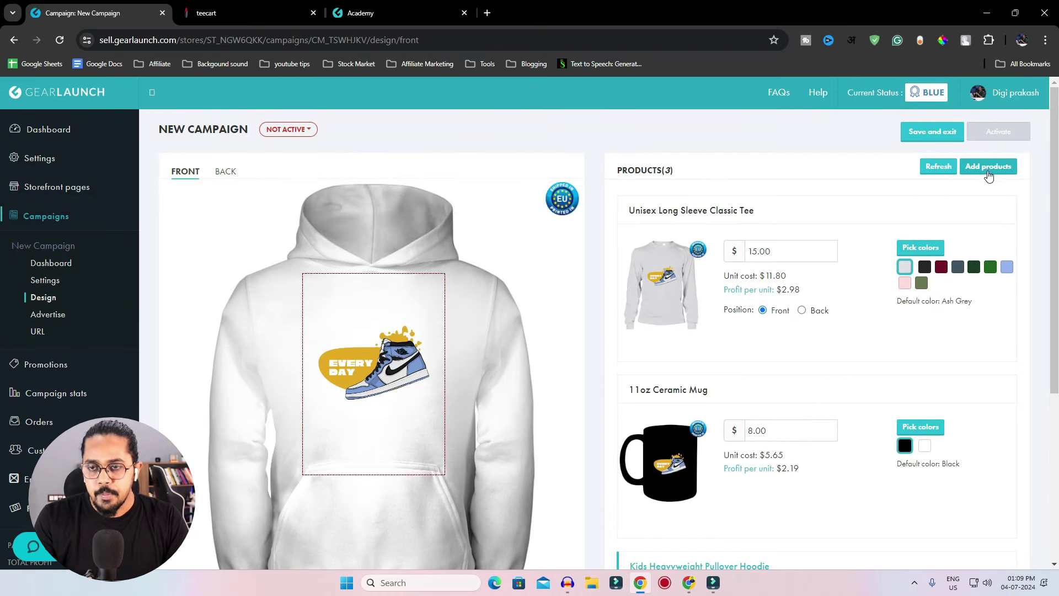
Save and exit the campaign, and open its live storefront page at /nikeshoes from the campaign list.
left_click(934, 132)
mouse_move(209, 295)
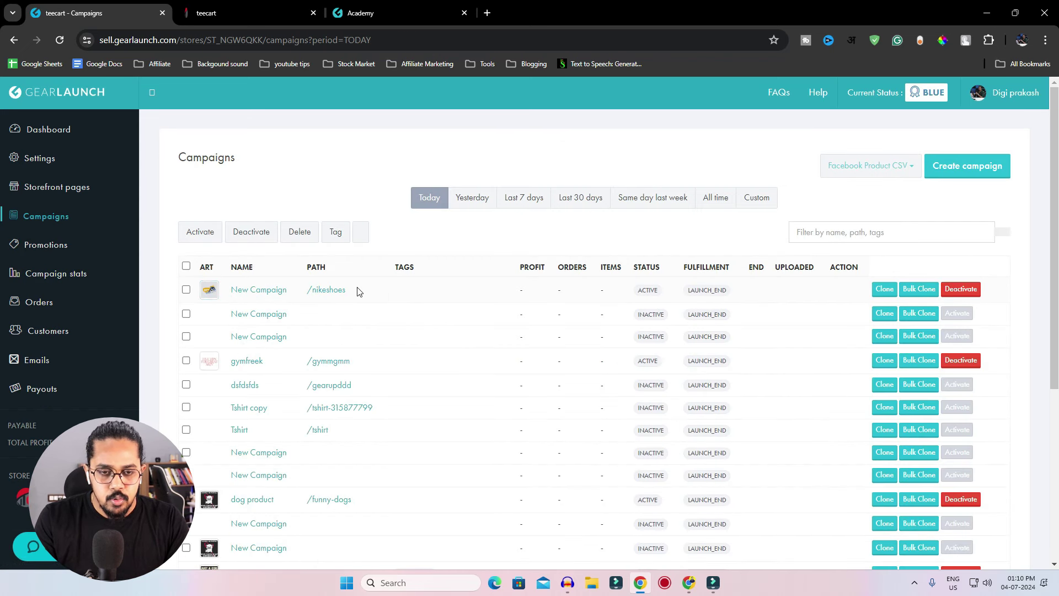
left_click(326, 292)
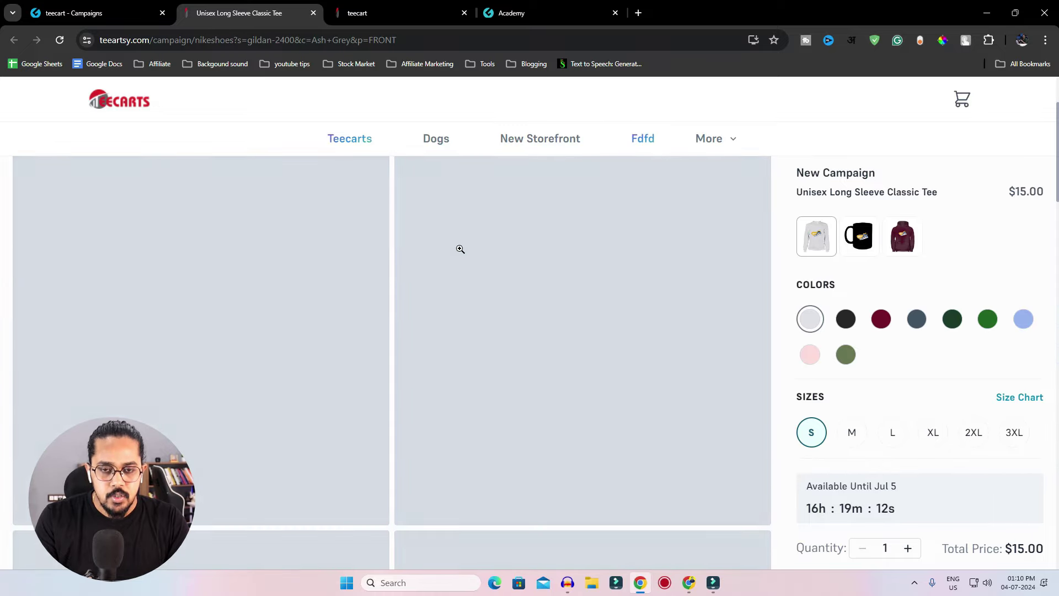
Examine the product page mockups of the long sleeve tee, the 11oz mug and the kids hoodie in Safety Orange.
scroll(464, 260, "down", 5)
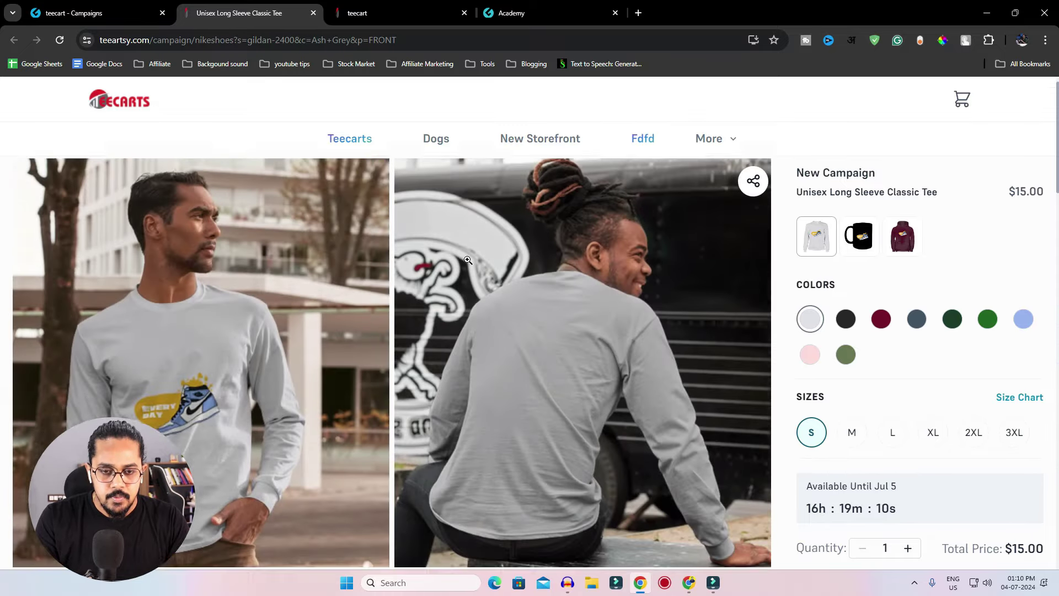
scroll(461, 257, "up", 3)
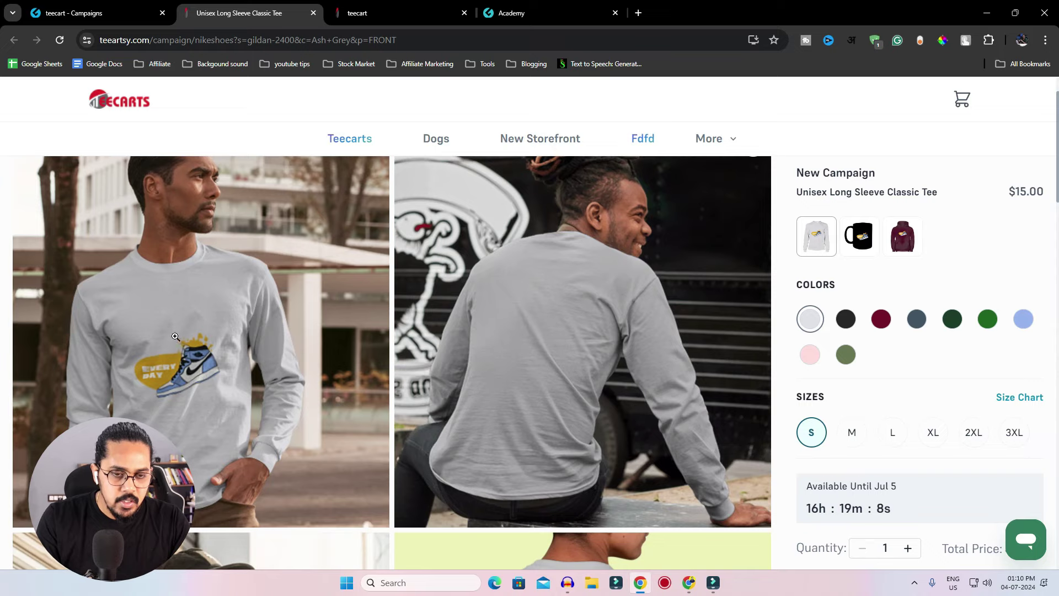
scroll(205, 341, "down", 6)
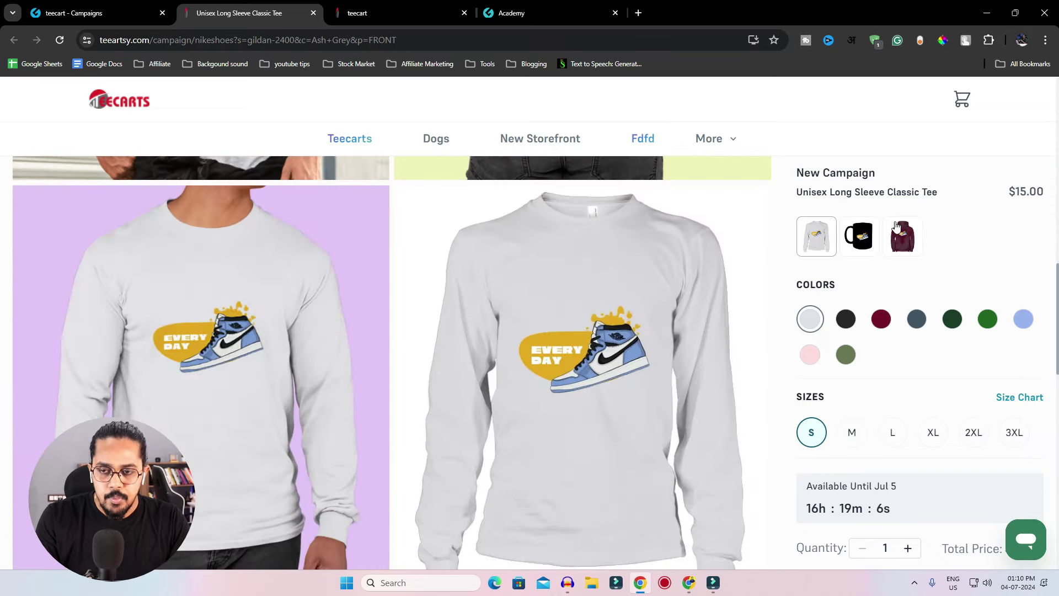
left_click(844, 248)
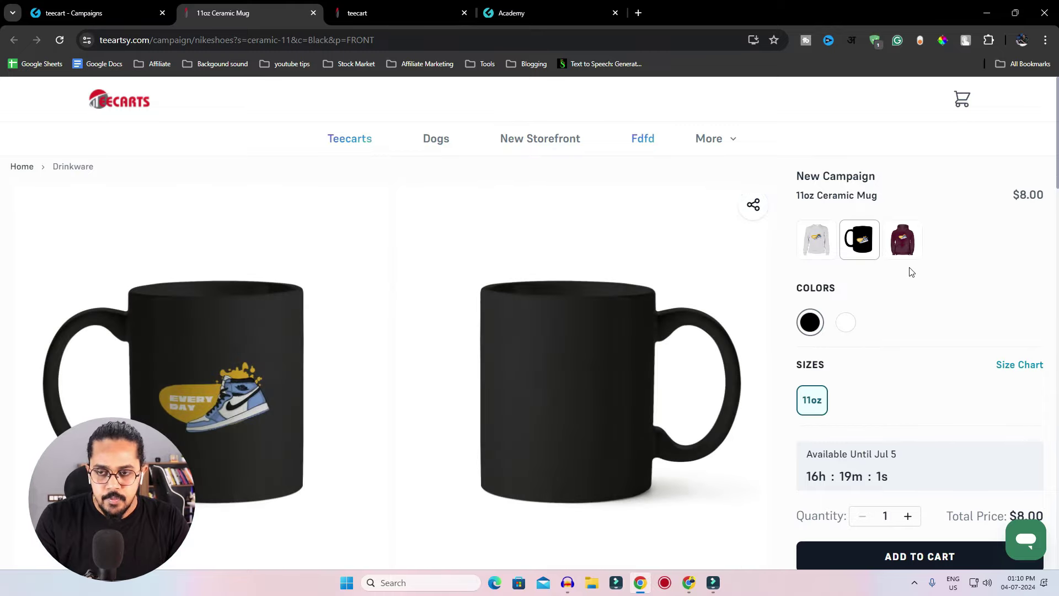
left_click(903, 240)
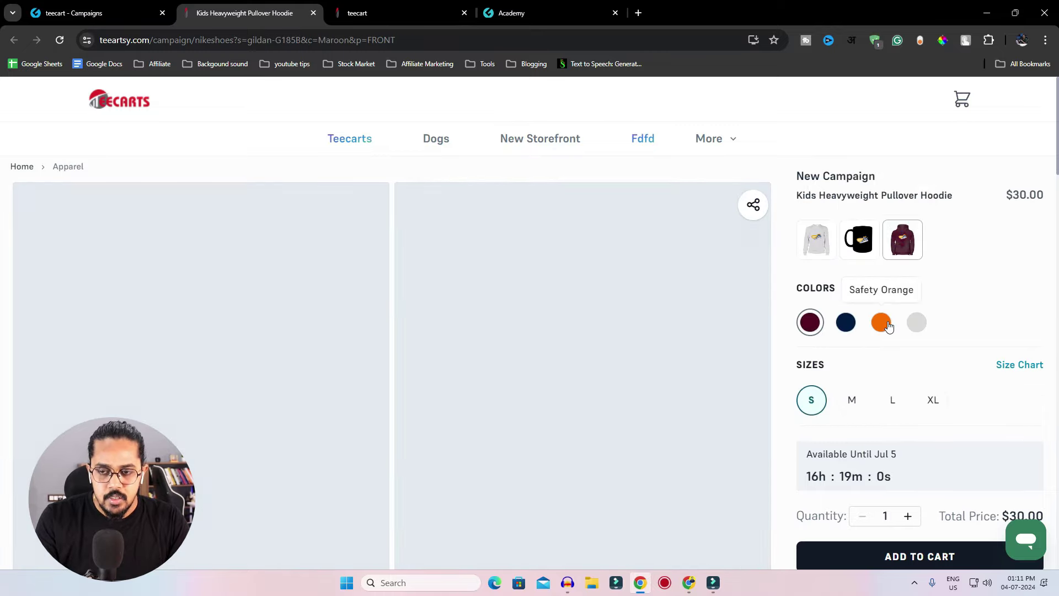
left_click(888, 324)
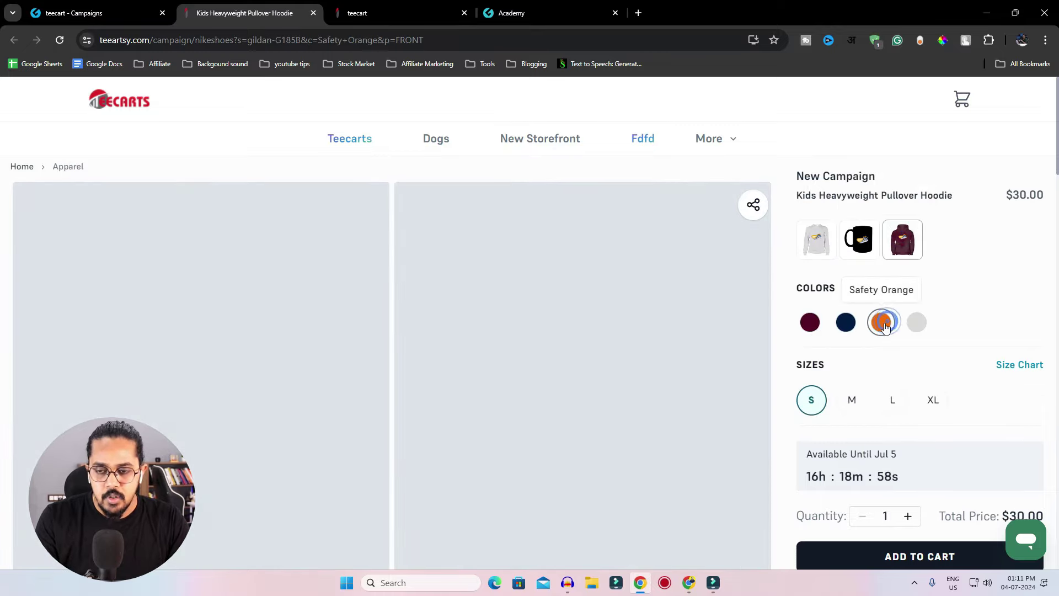
scroll(439, 327, "down", 1)
scroll(439, 328, "down", 2)
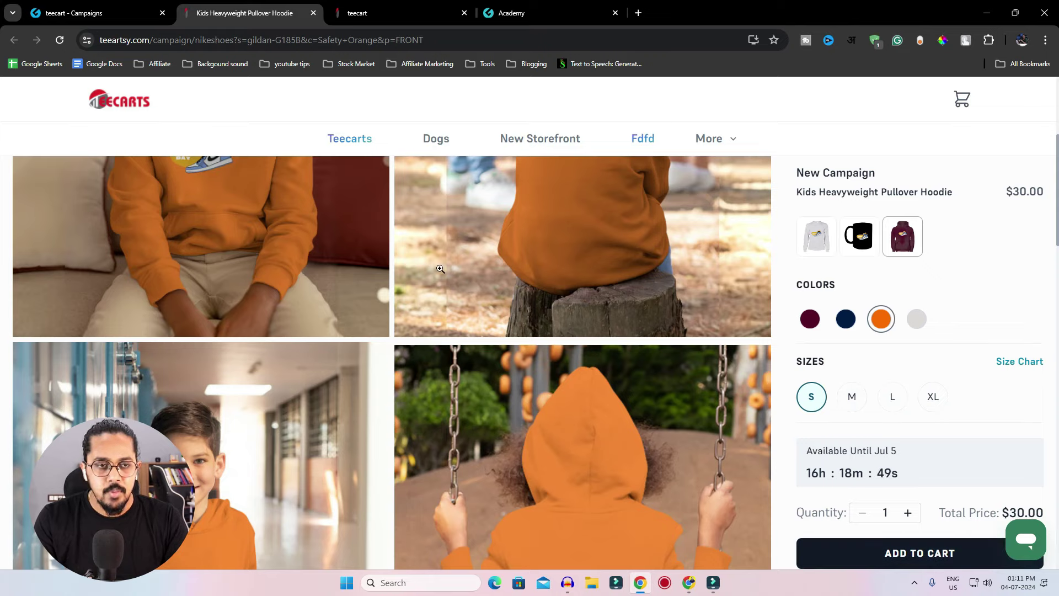
Select the full web address of the hoodie's product page and look through its mockup photos again.
left_click(552, 39)
left_click(221, 43)
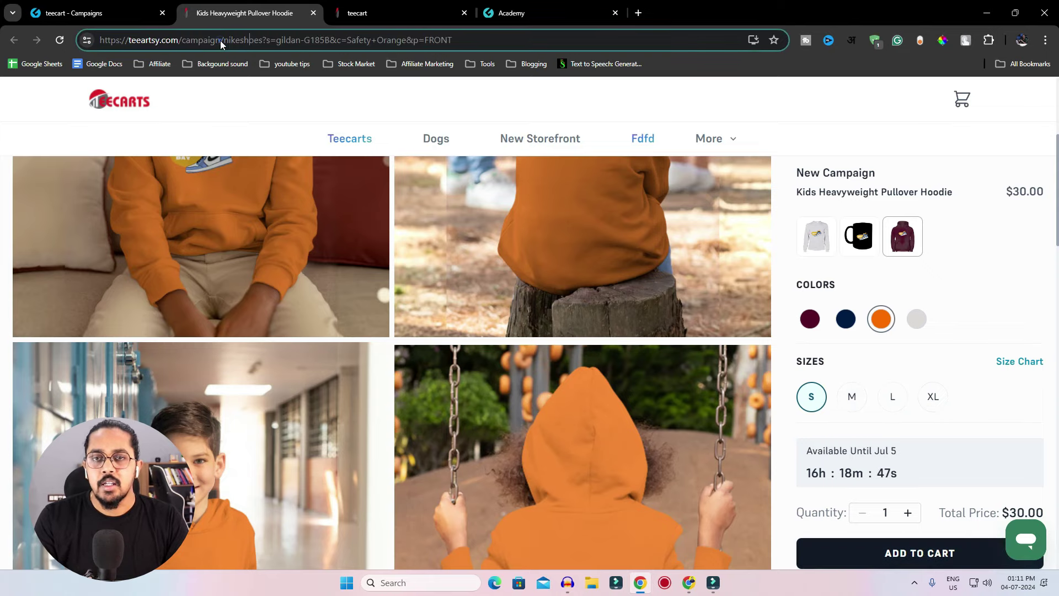
triple_click(221, 39)
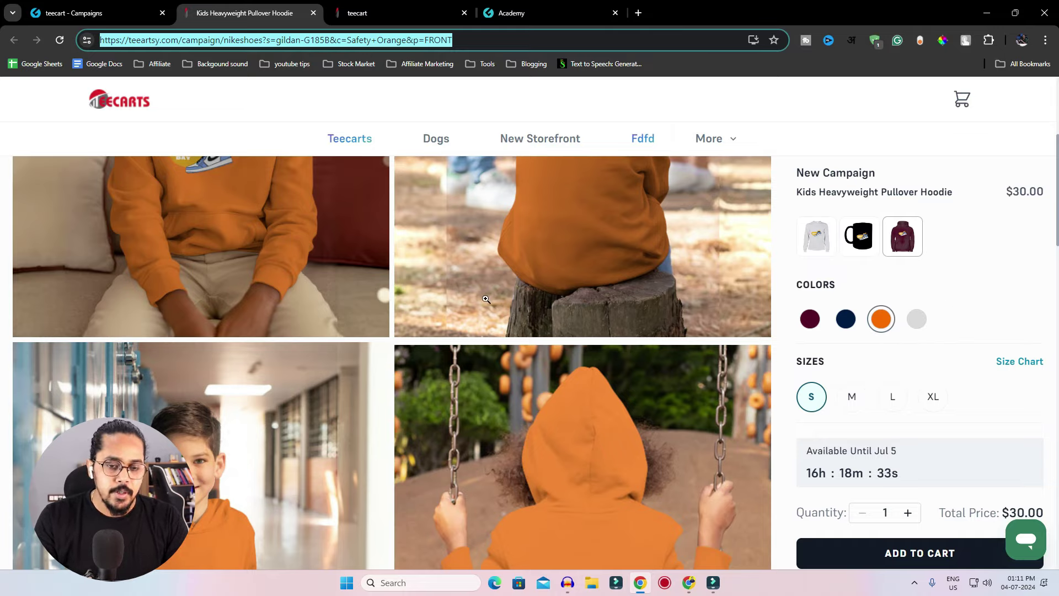
scroll(486, 299, "down", 6)
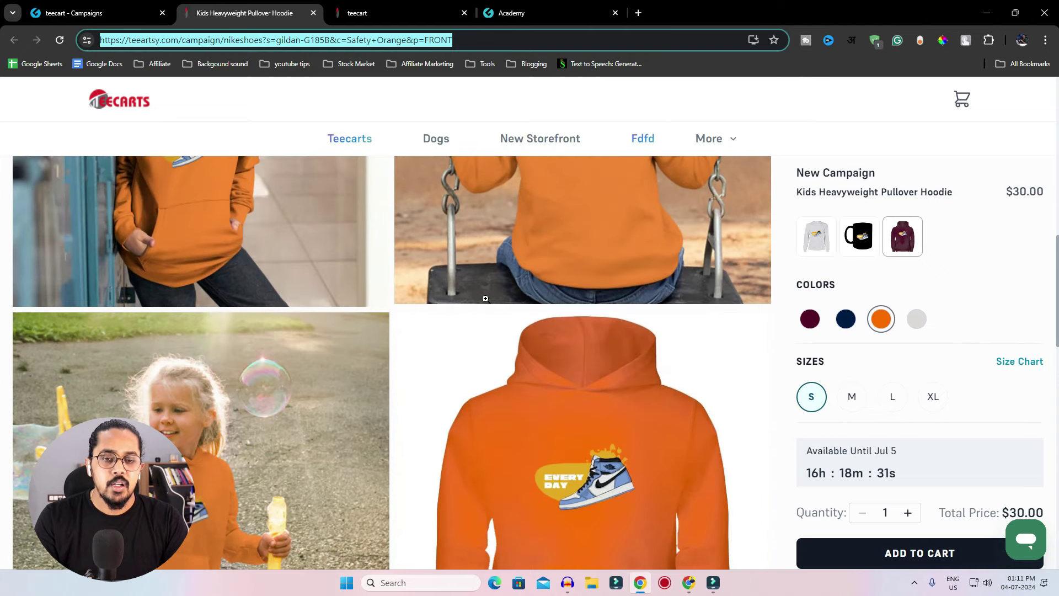
scroll(312, 223, "up", 8)
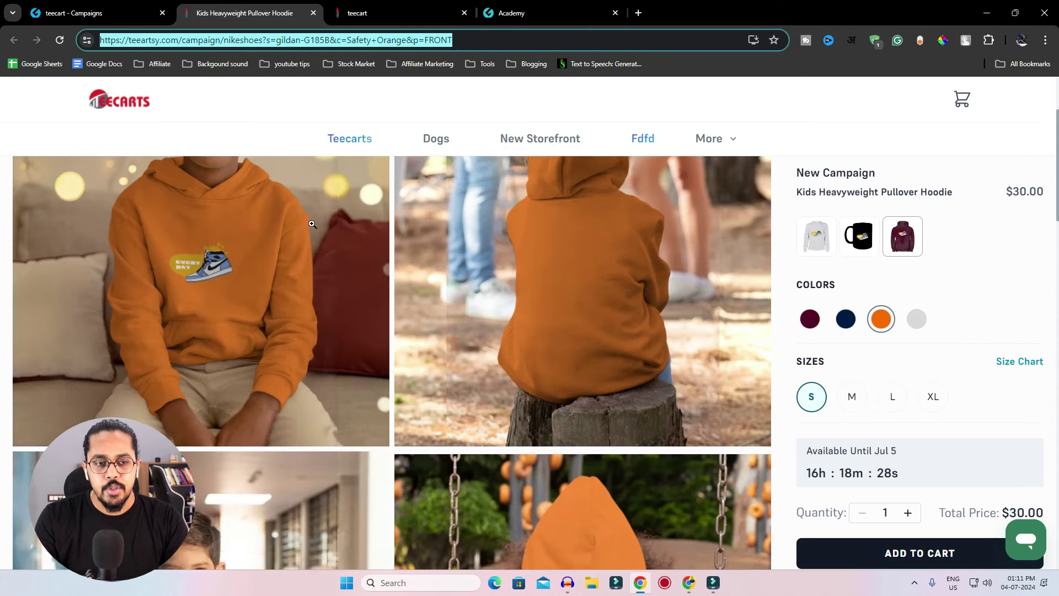
scroll(331, 241, "up", 1)
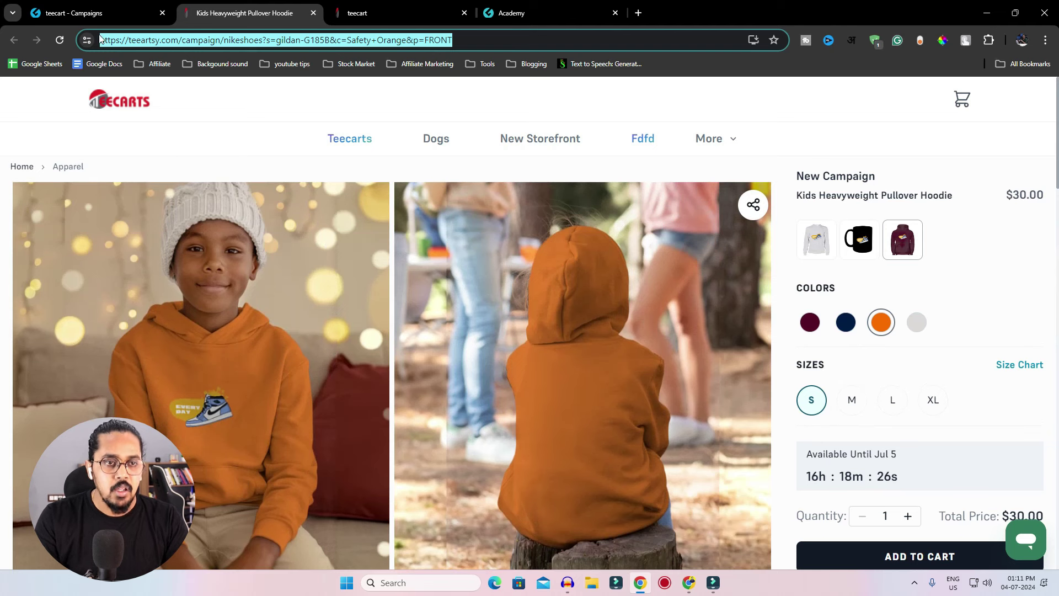
Return to the GearLaunch store admin, examine the fields for creating a promotion, and close the form without creating one.
left_click(94, 13)
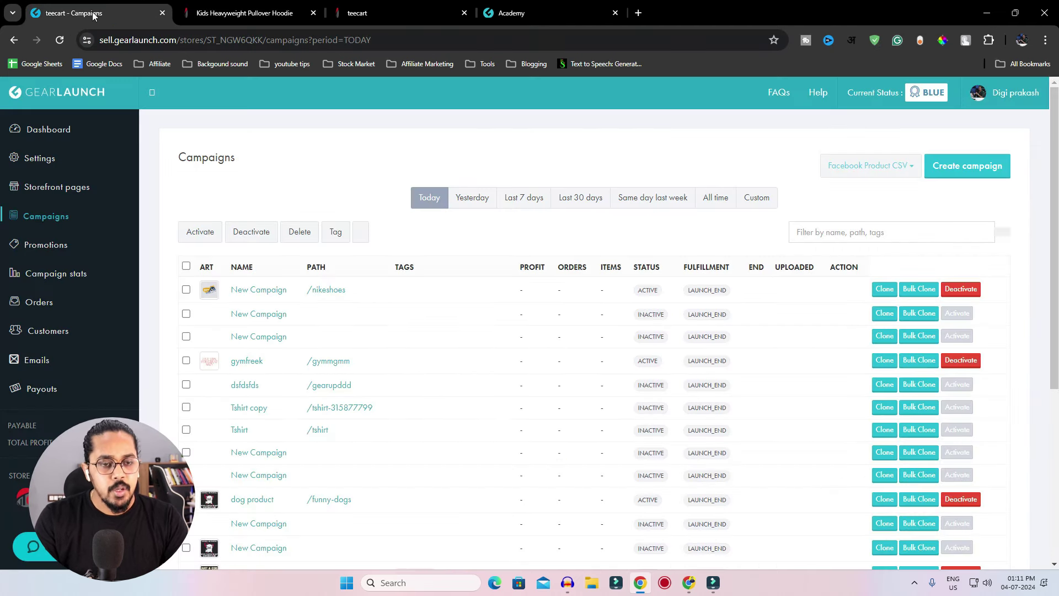
left_click(61, 245)
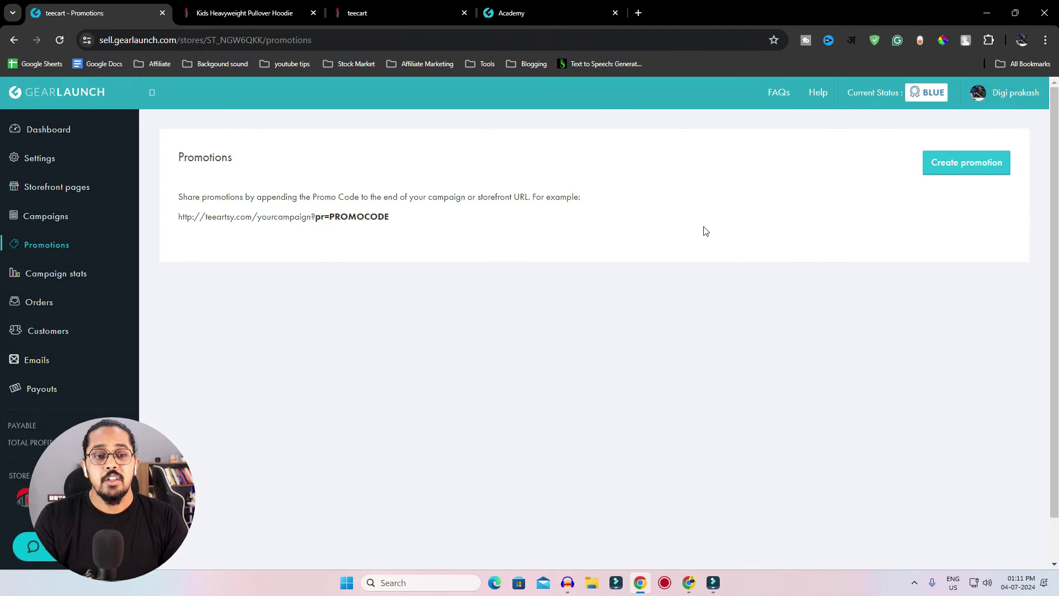
left_click(956, 169)
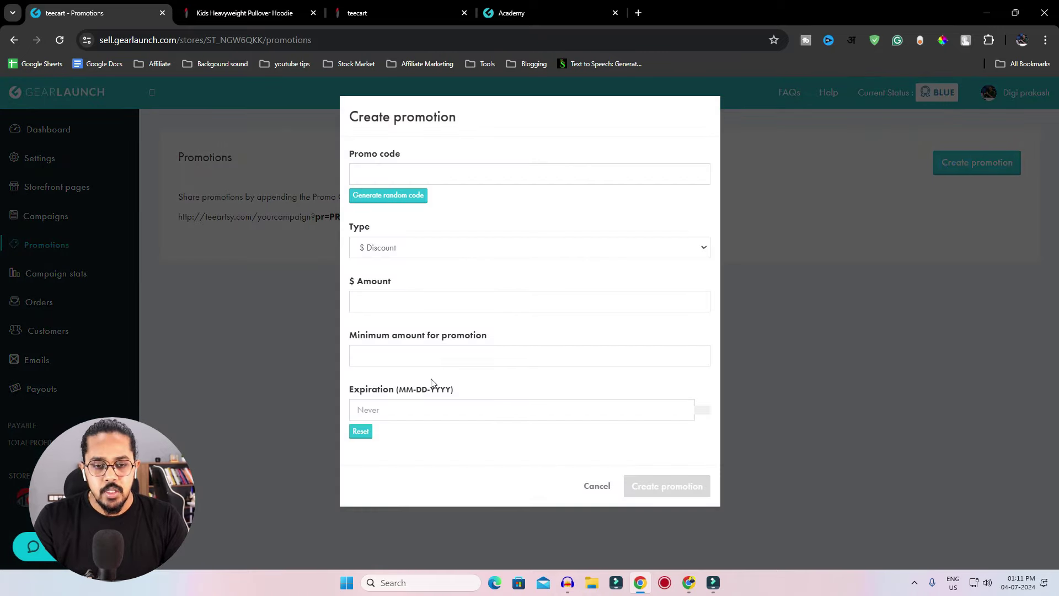
left_click(597, 486)
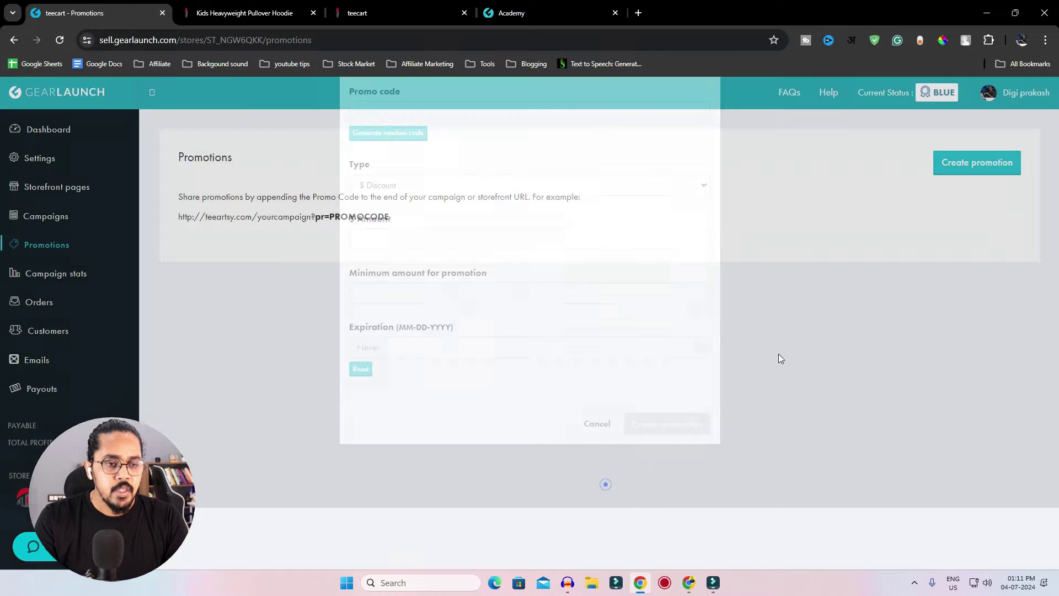
Review the store's campaign stats, orders and customers pages.
left_click(59, 273)
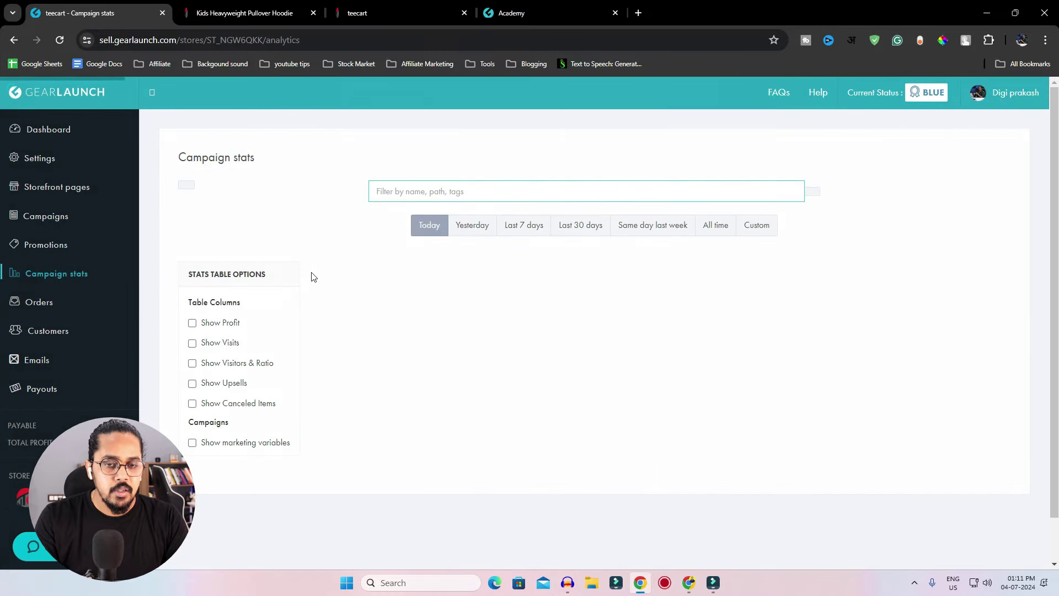
left_click(33, 299)
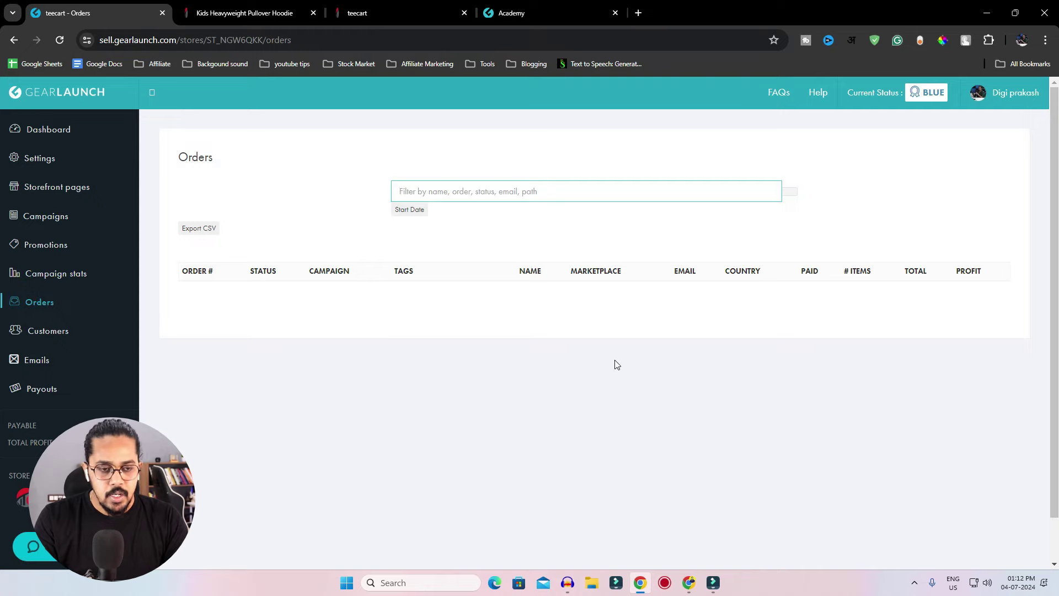
left_click(60, 331)
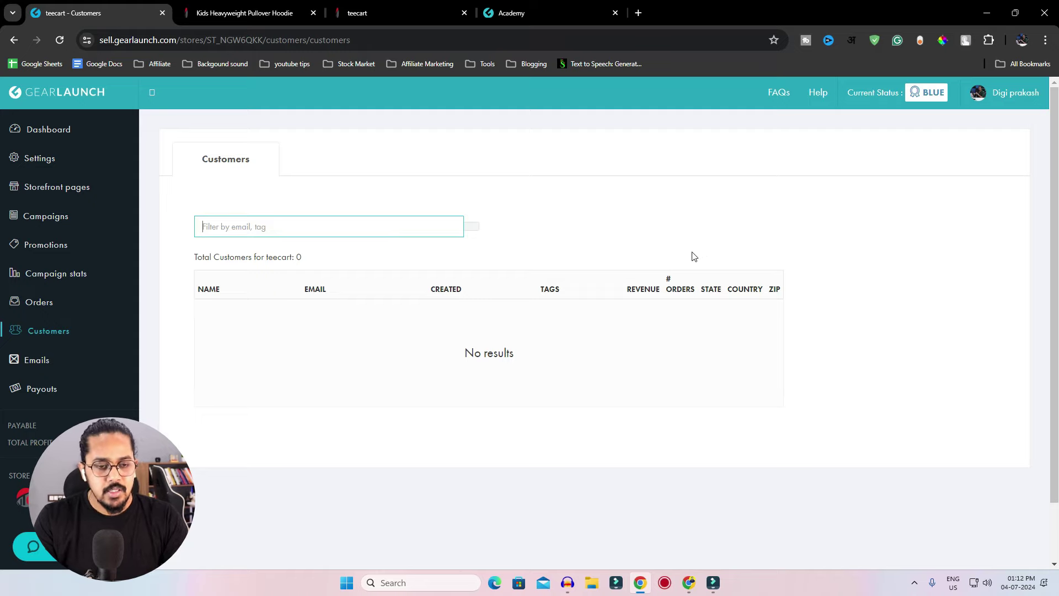
Review the store's email marketing performance overview and open its email campaigns.
left_click(39, 360)
left_click(62, 334)
left_click(43, 357)
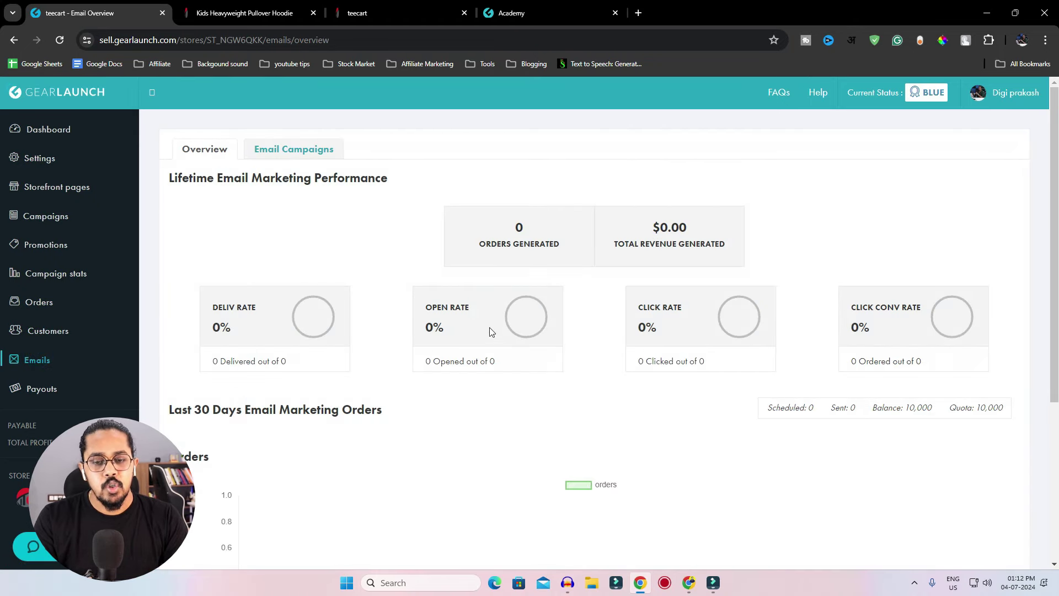
scroll(610, 316, "down", 3)
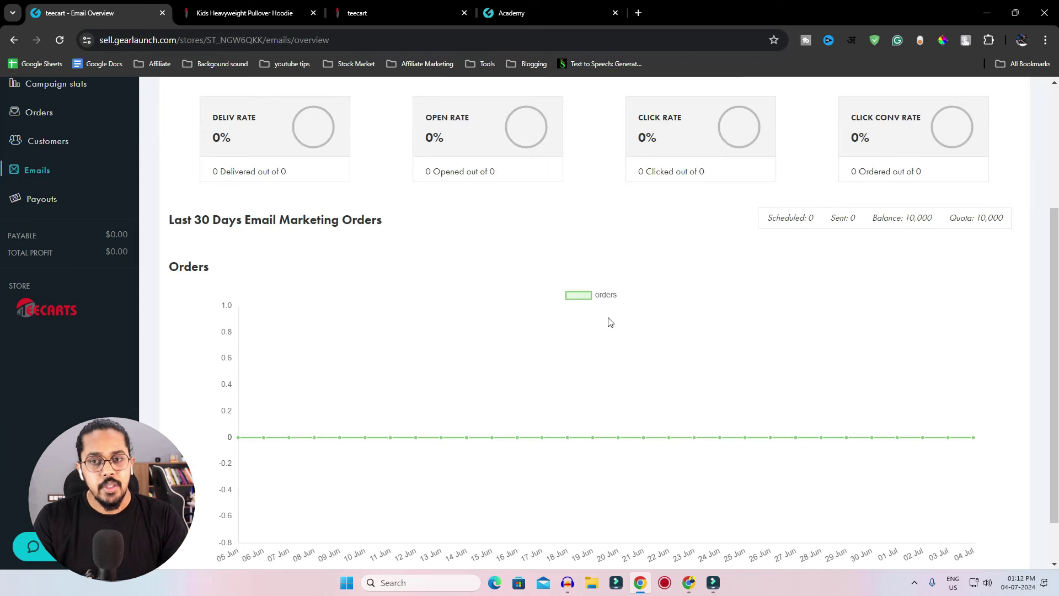
scroll(601, 322, "up", 3)
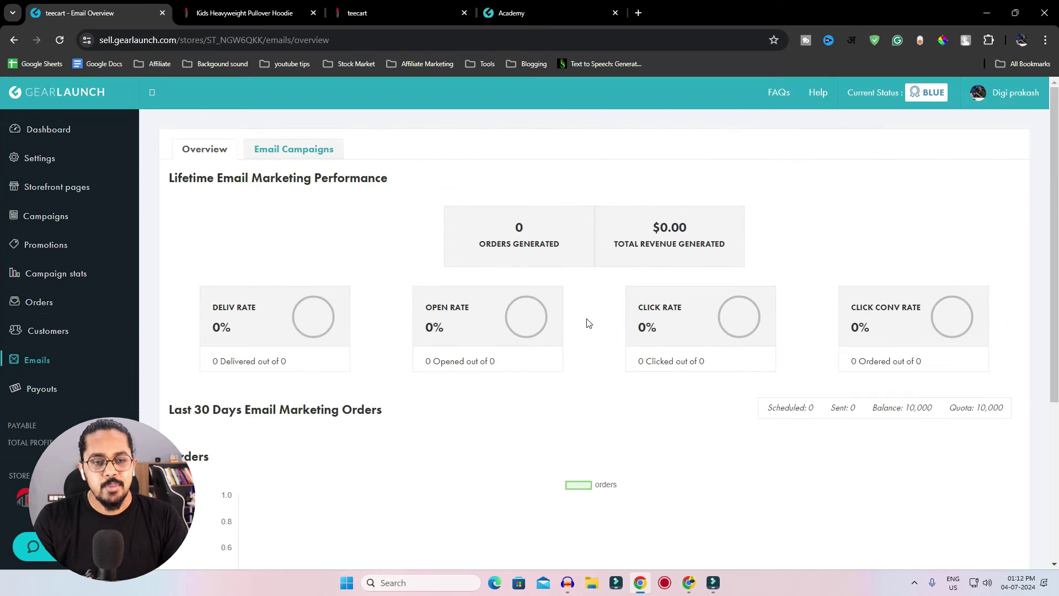
left_click(316, 154)
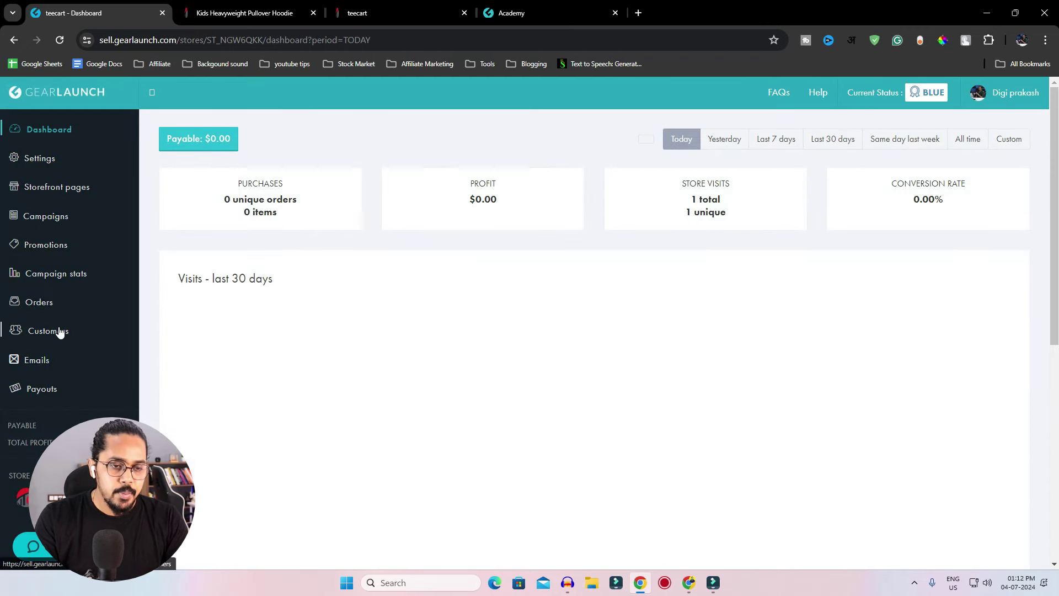
Examine the Wire Transfer, PayPal and Payoneer options for a payout request, and close it without submitting.
left_click(53, 394)
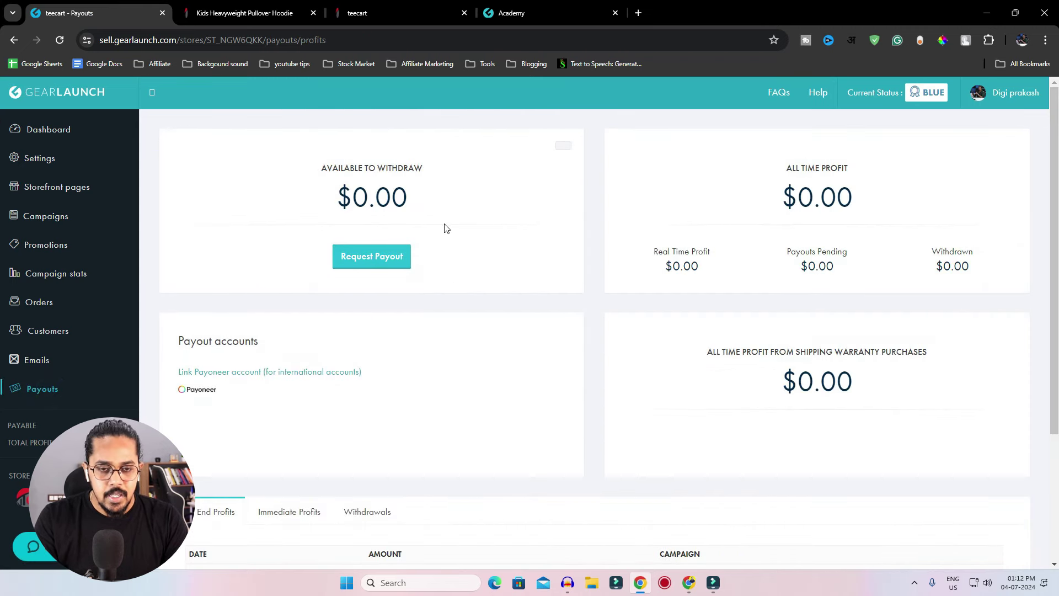
left_click(382, 261)
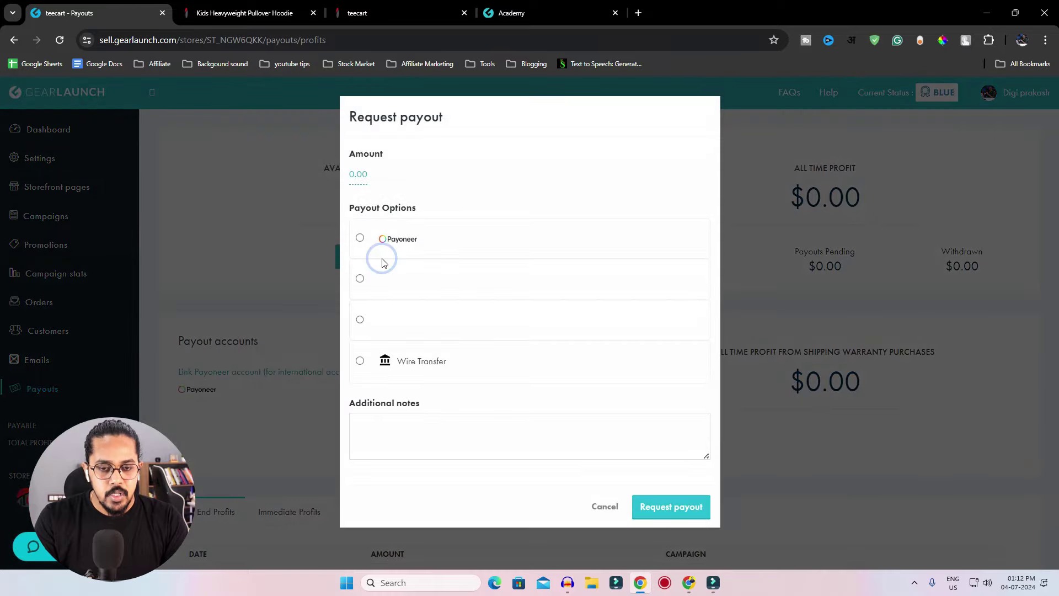
left_click(360, 362)
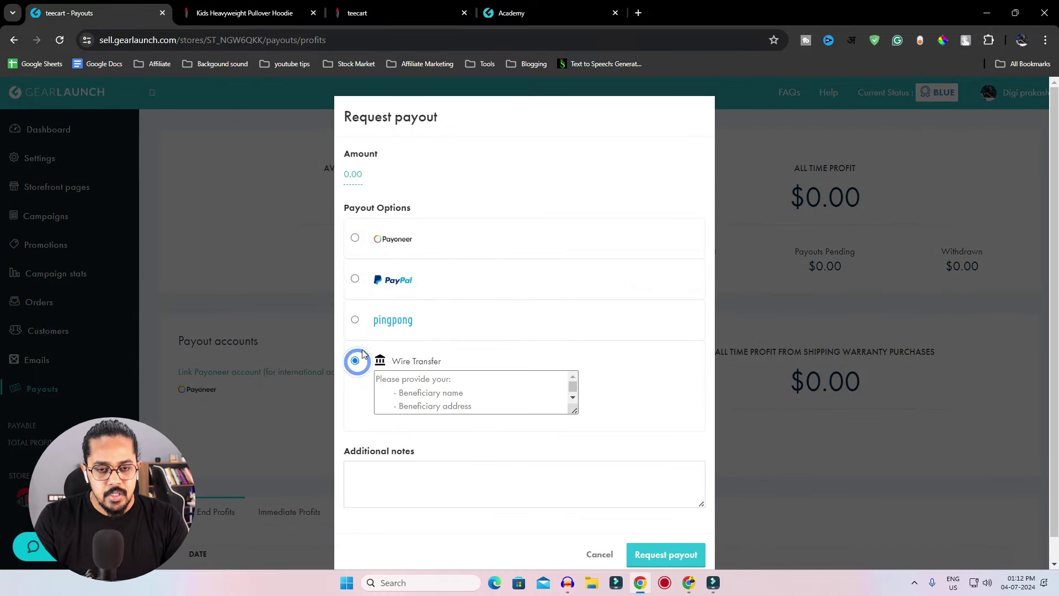
left_click(357, 281)
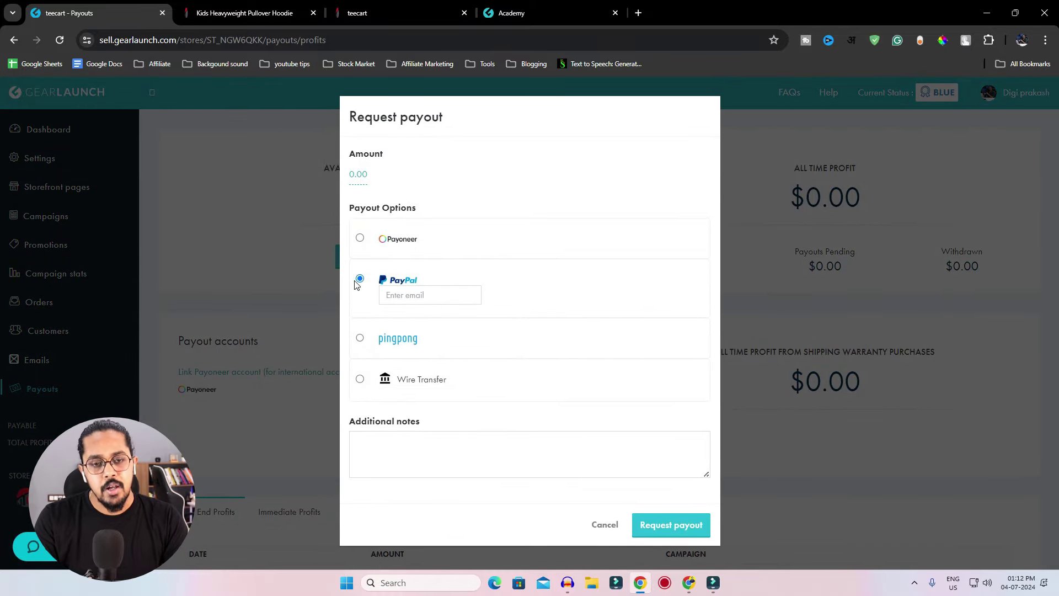
left_click(359, 239)
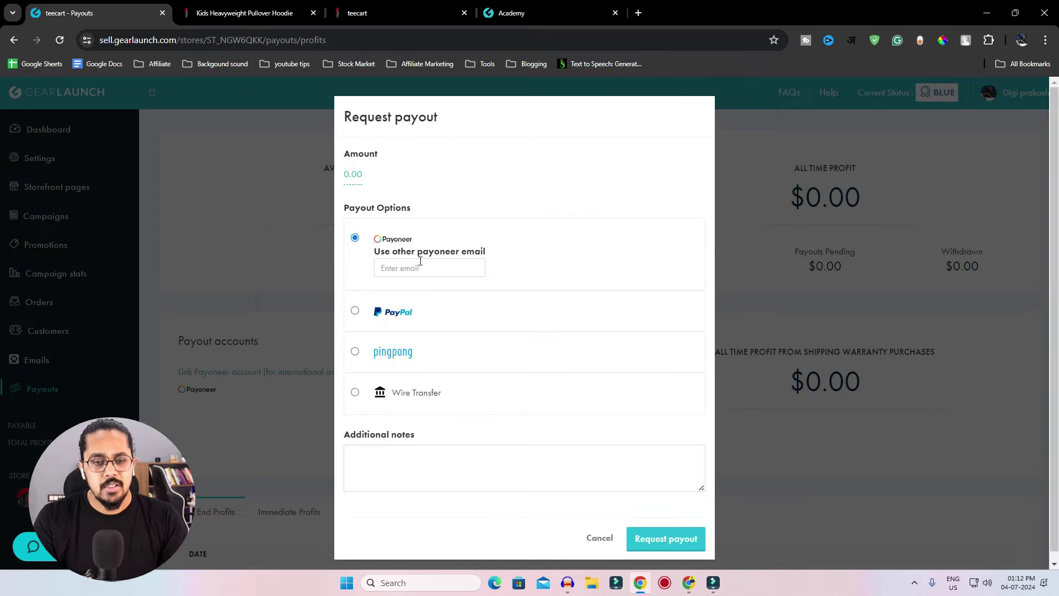
left_click(793, 183)
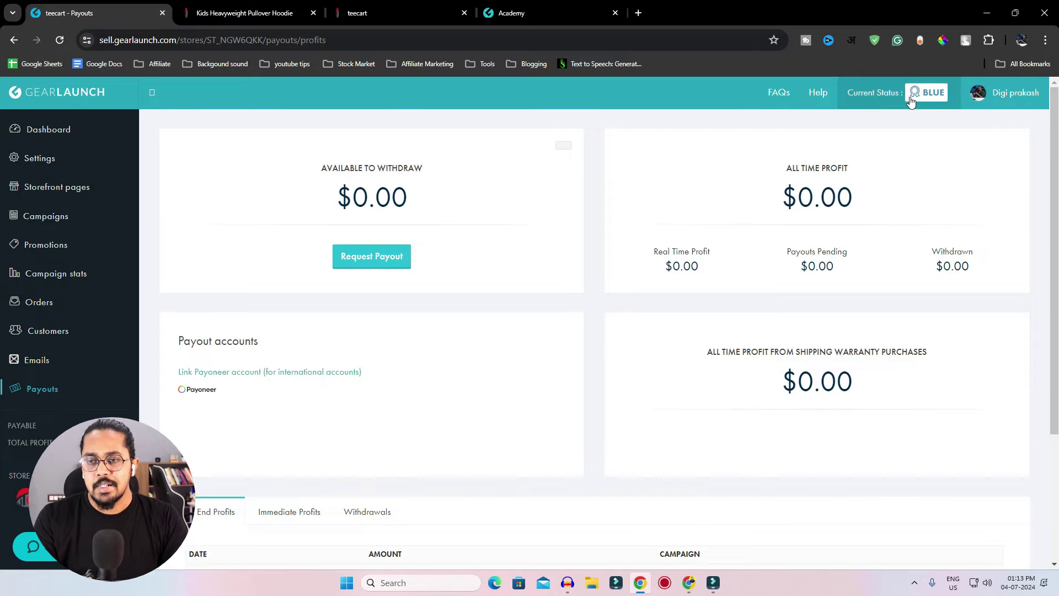
Open the platform product summary from the store's current status and check the units sold required for the Blue tier.
left_click(905, 118)
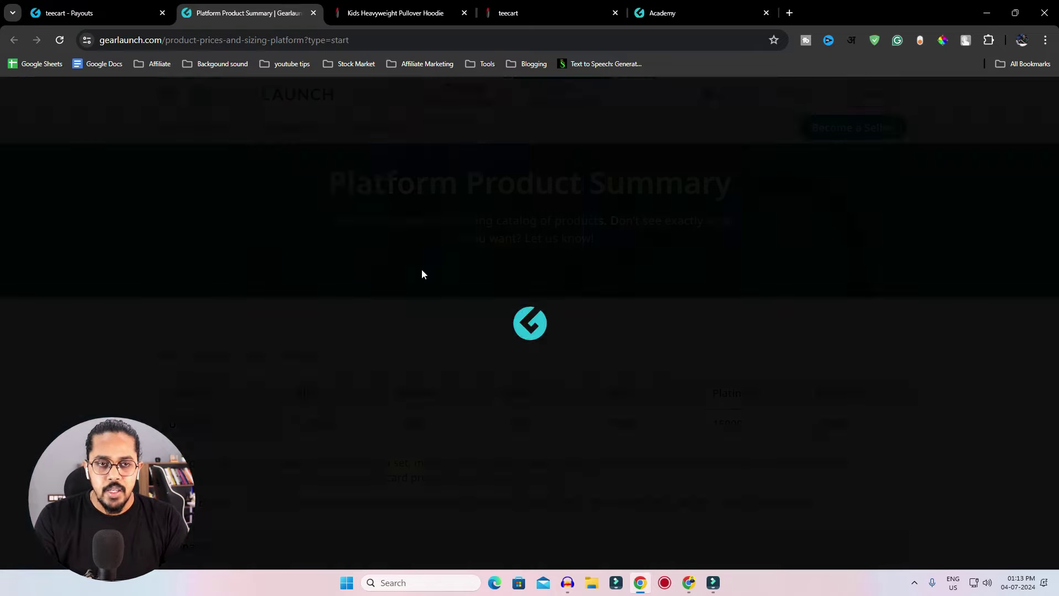
scroll(460, 255, "down", 1)
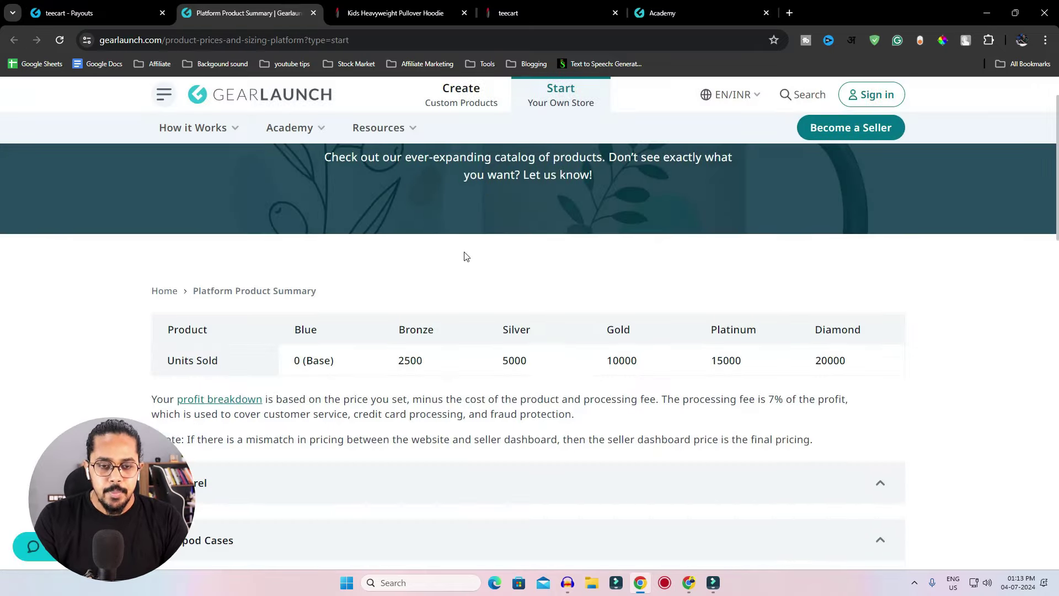
triple_click(312, 358)
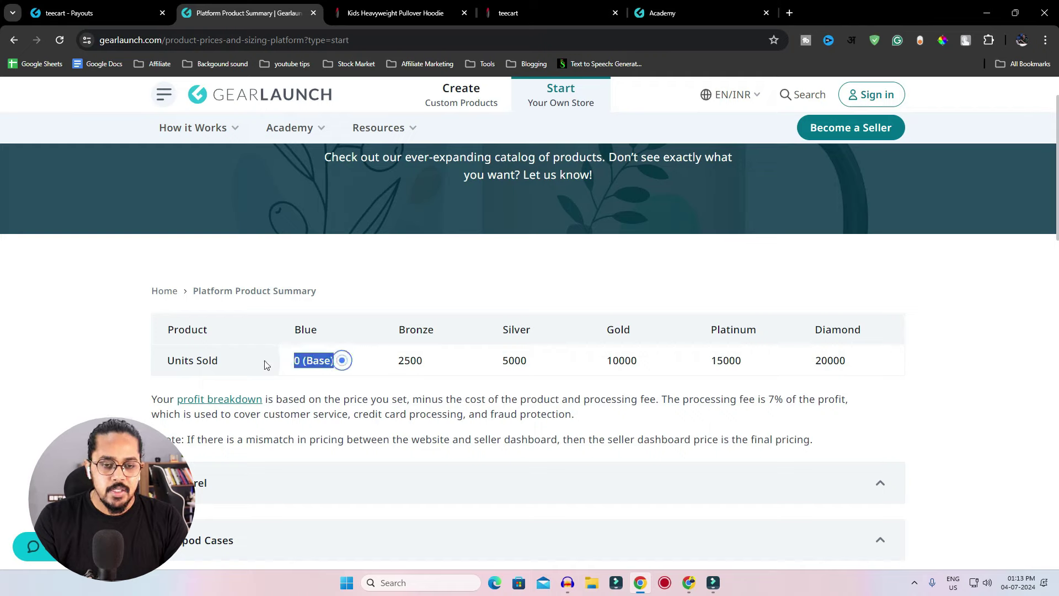
left_click(314, 359)
double_click(306, 329)
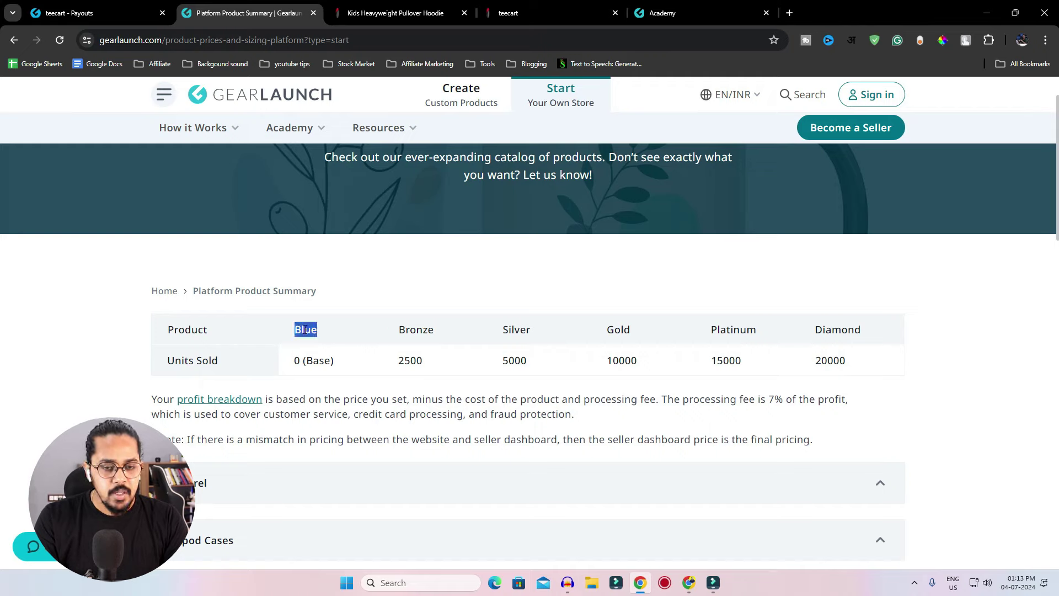
Compare the units sold required for the Silver, Gold and Platinum seller tiers.
double_click(515, 361)
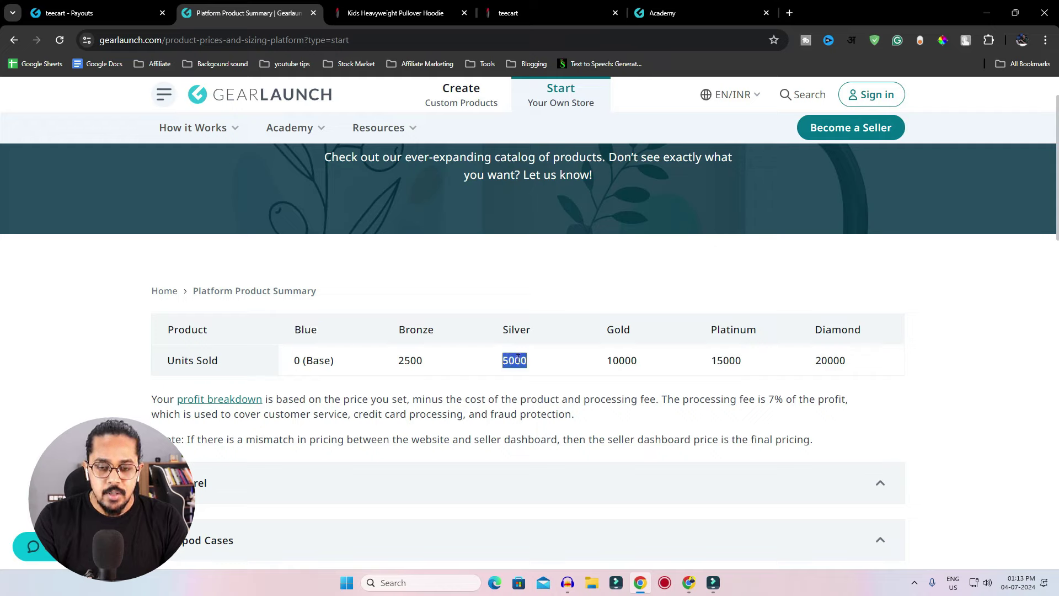
left_click(516, 360)
double_click(516, 329)
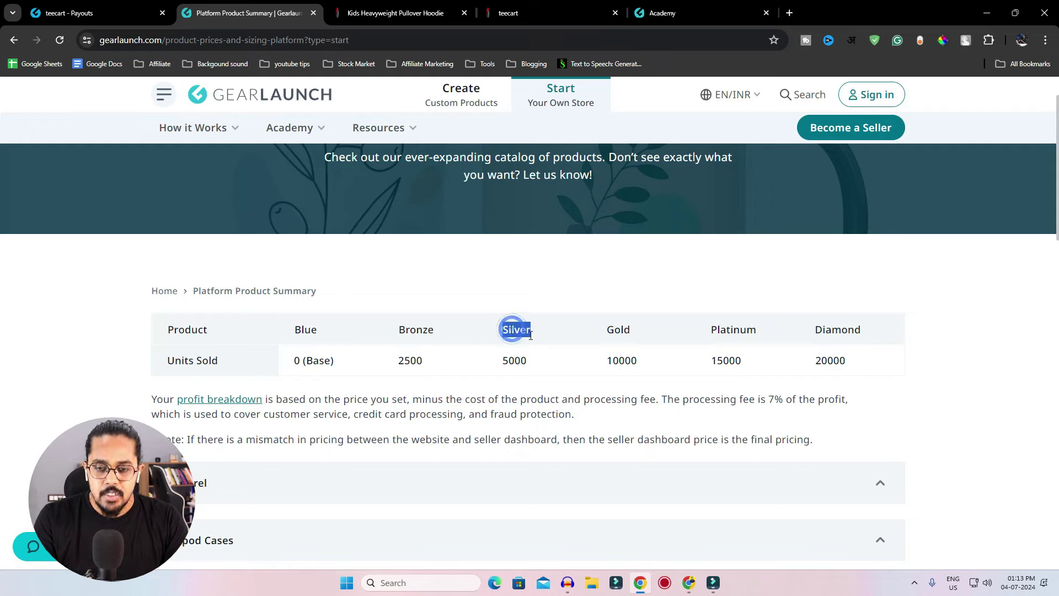
double_click(622, 360)
left_click(622, 360)
double_click(619, 330)
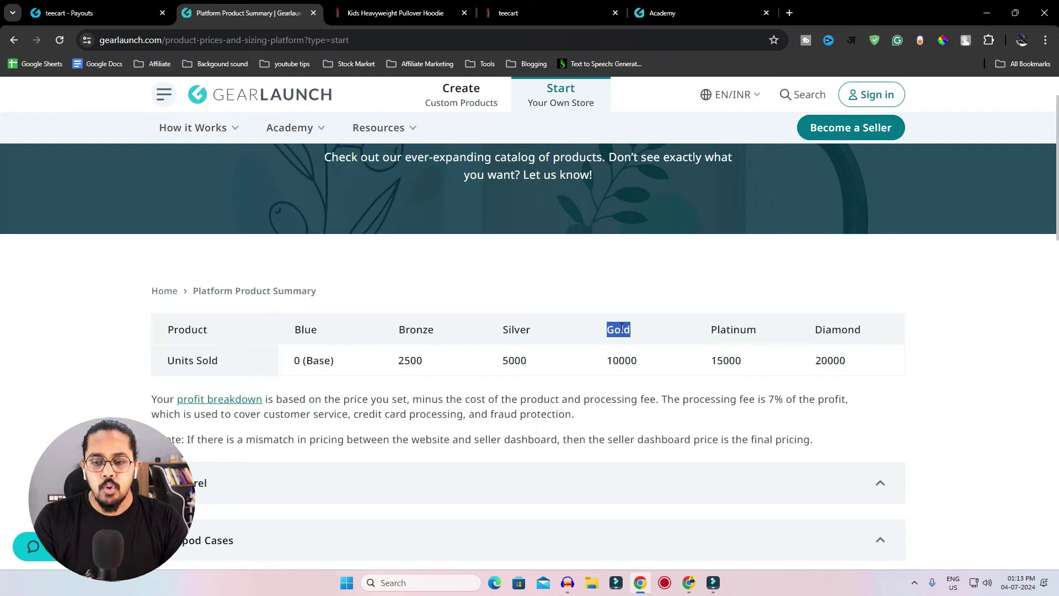
left_click(619, 330)
double_click(726, 360)
left_click(726, 361)
left_click(729, 329)
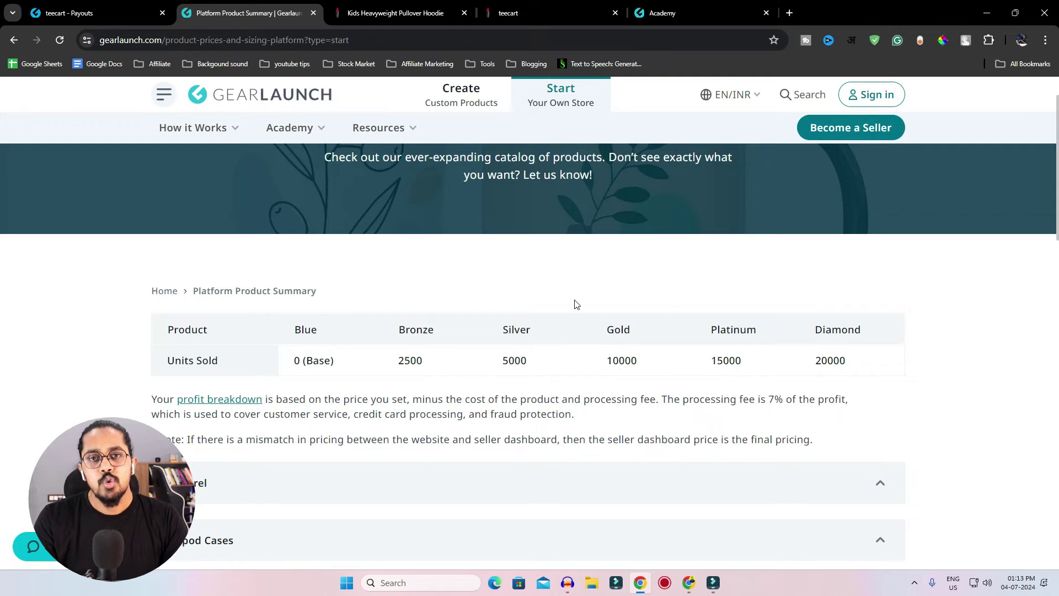
Expand the Apparel price list and compare the Women's Wide Neck Sweatshirt's cost across the Blue, Silver, Gold and Platinum tiers.
scroll(523, 308, "down", 12)
scroll(442, 302, "up", 9)
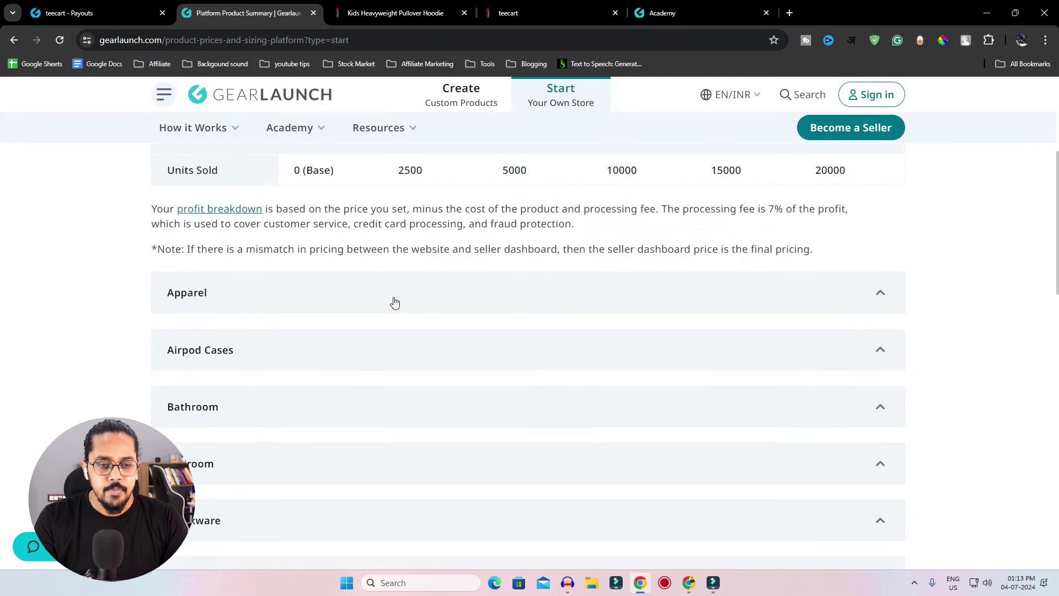
left_click(395, 302)
double_click(354, 336)
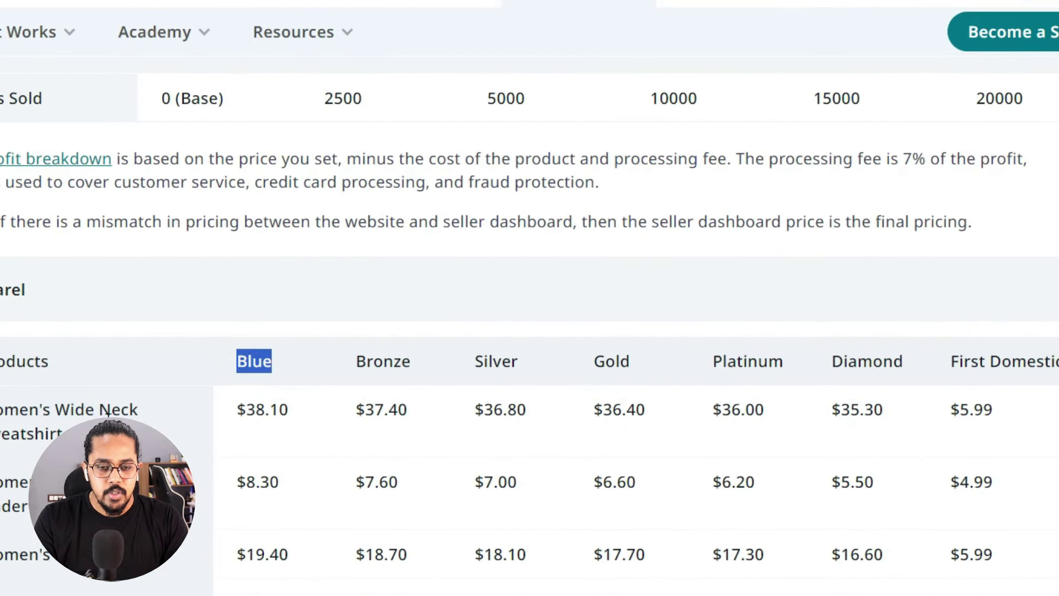
left_click_drag(246, 409, 288, 420)
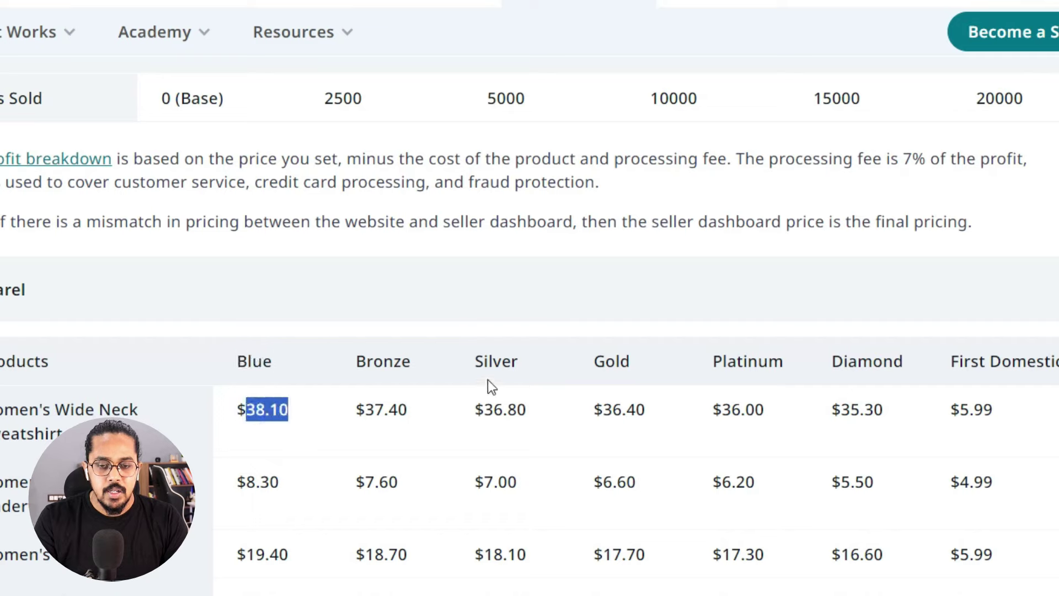
left_click_drag(483, 409, 767, 411)
double_click(611, 361)
double_click(748, 361)
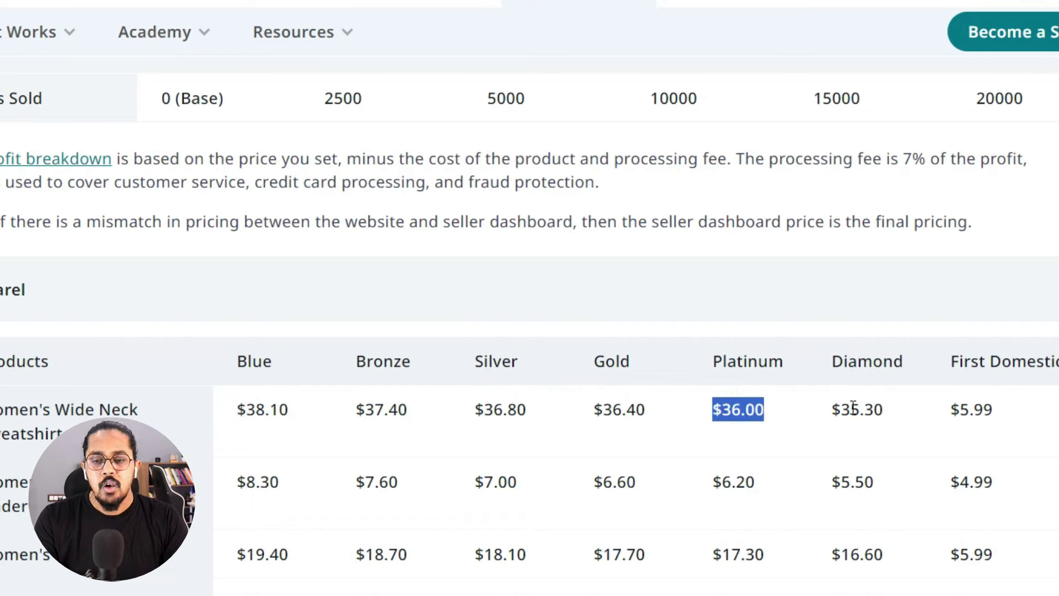
Examine the Women's Wide Neck Sweatshirt's Diamond-tier cost and its First Domestic charge.
double_click(875, 360)
left_click_drag(833, 410, 1024, 418)
left_click(1000, 370)
double_click(1000, 369)
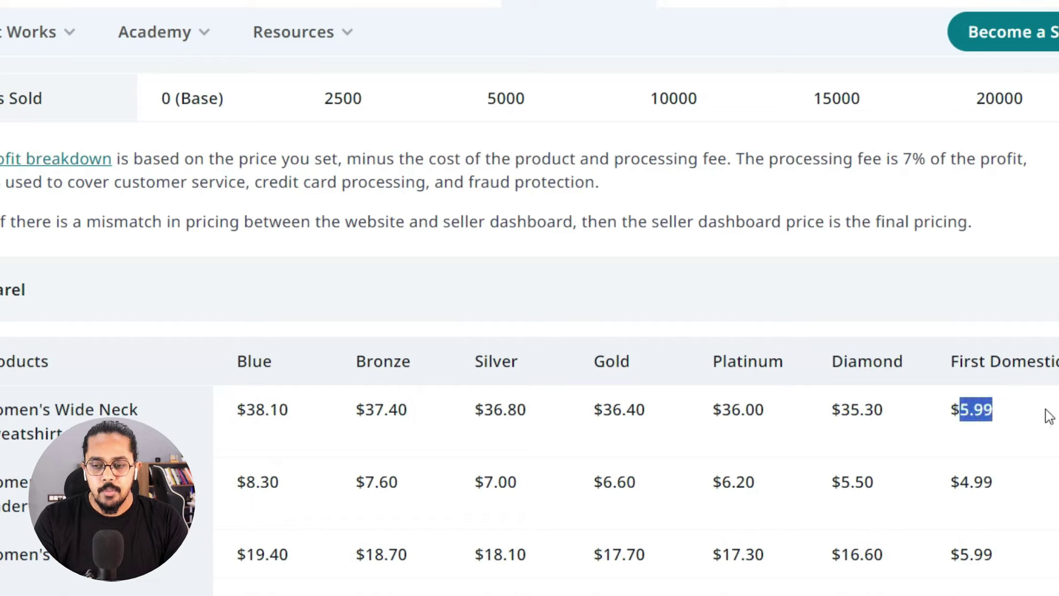
left_click(982, 413)
left_click(742, 432)
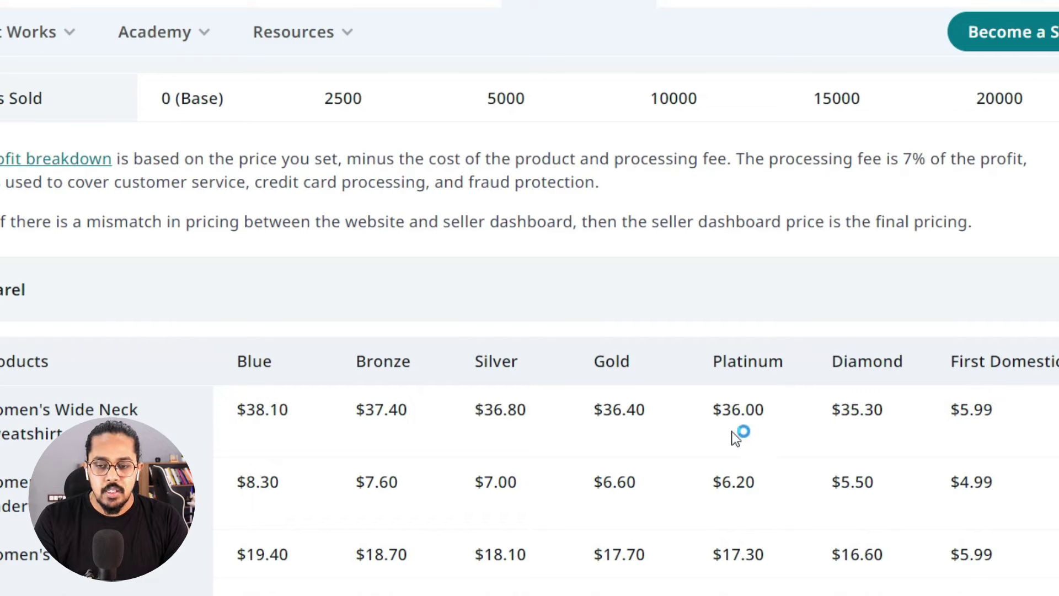
left_click(861, 411)
left_click(858, 412)
Finish reviewing the platform product summary and return to the store's Payouts page.
scroll(855, 414, "up", 1)
scroll(847, 409, "up", 7)
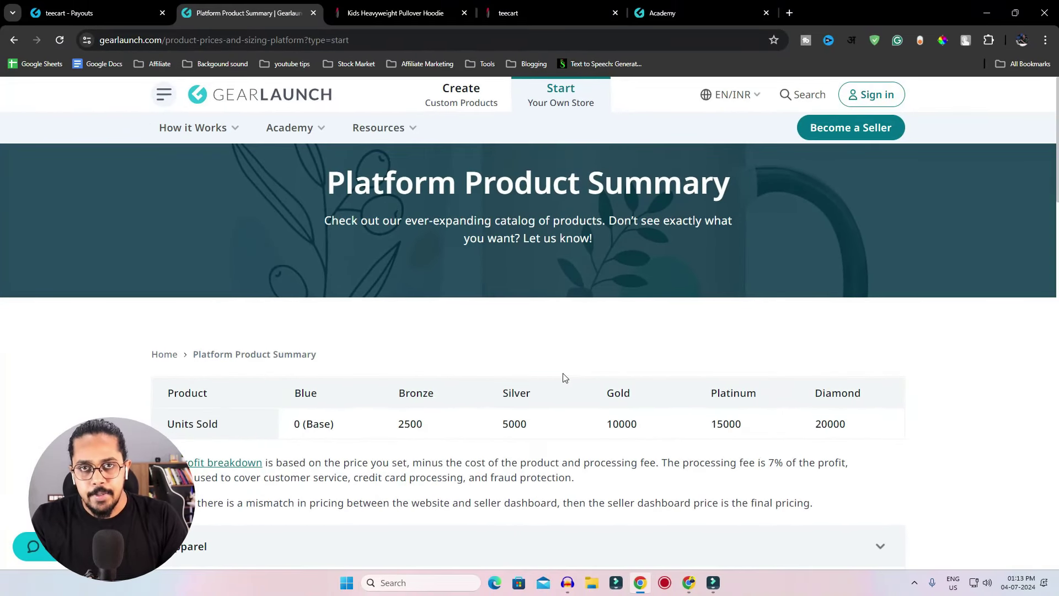
key("ctrl+shift+Tab")
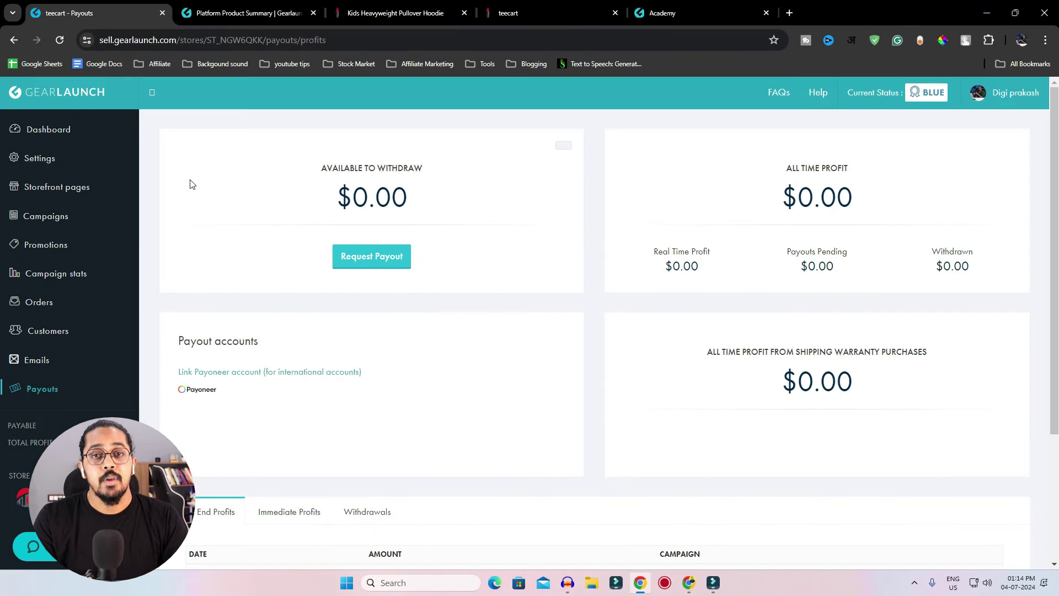